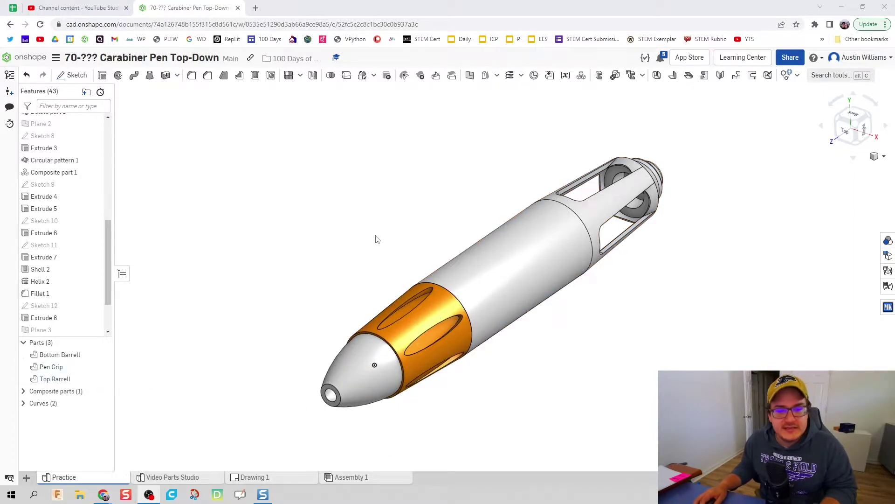
# Inspect the finished practice pen and its Top Barrell part, then switch to the Video Parts Studio.
pyautogui.moveTo(374, 238); pyautogui.dragTo(447, 232, button='right')
pyautogui.scroll(2, 447, 231)
pyautogui.scroll(-2, 447, 231)
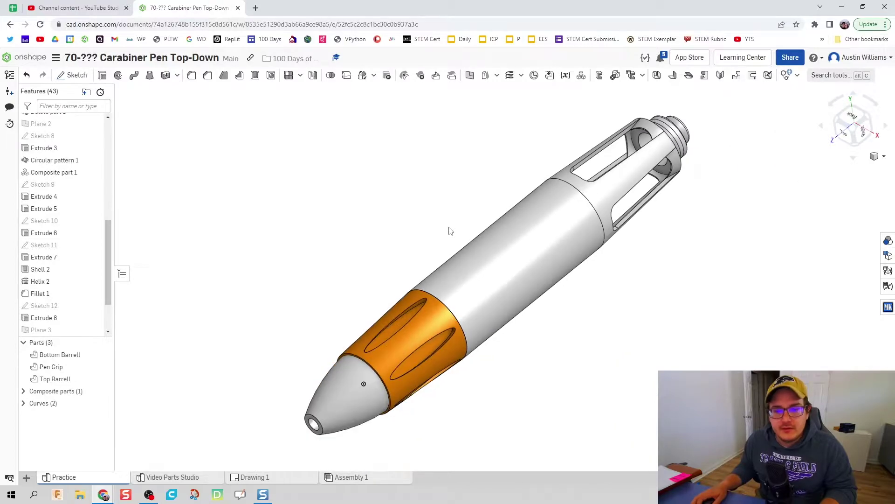
pyautogui.rightClick(445, 225)
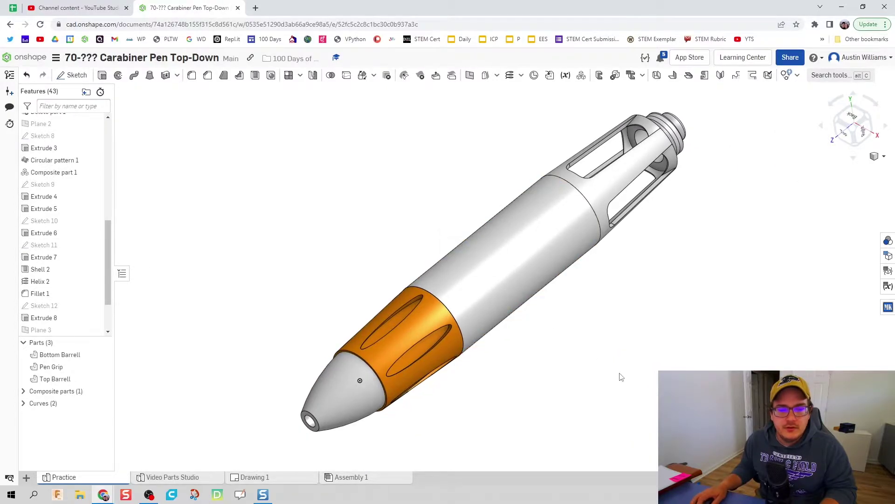
pyautogui.click(543, 270)
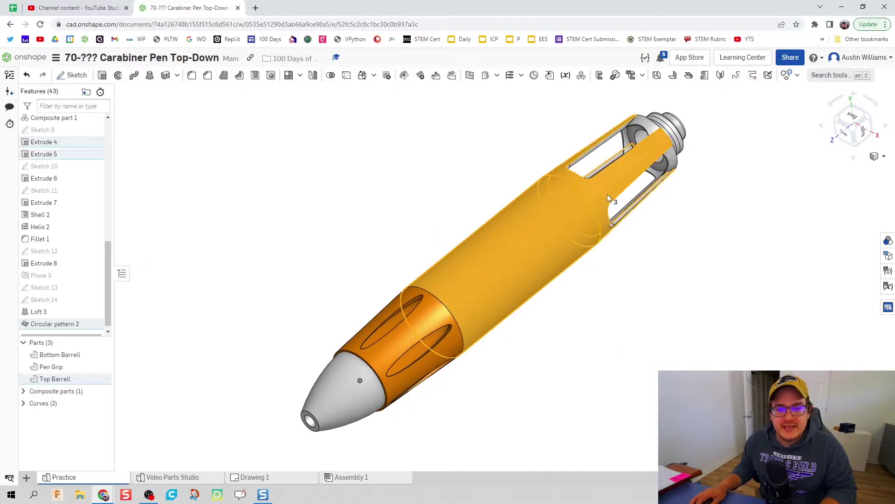
pyautogui.click(623, 262)
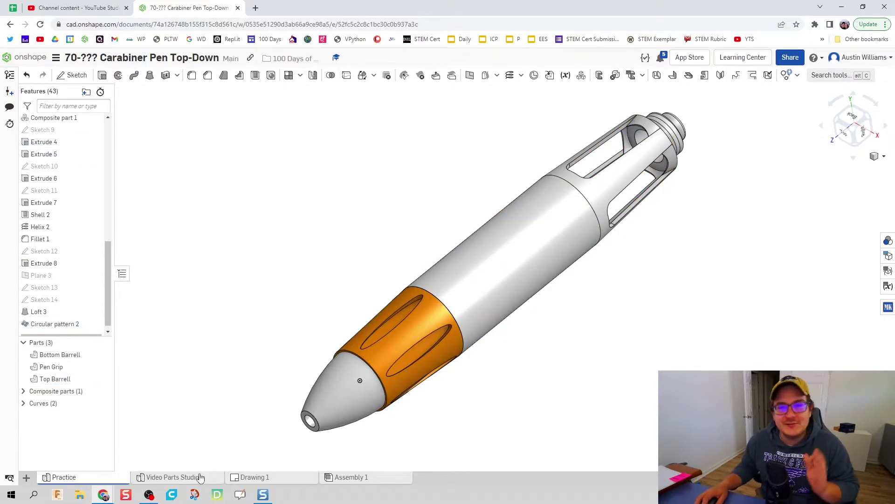
pyautogui.click(172, 477)
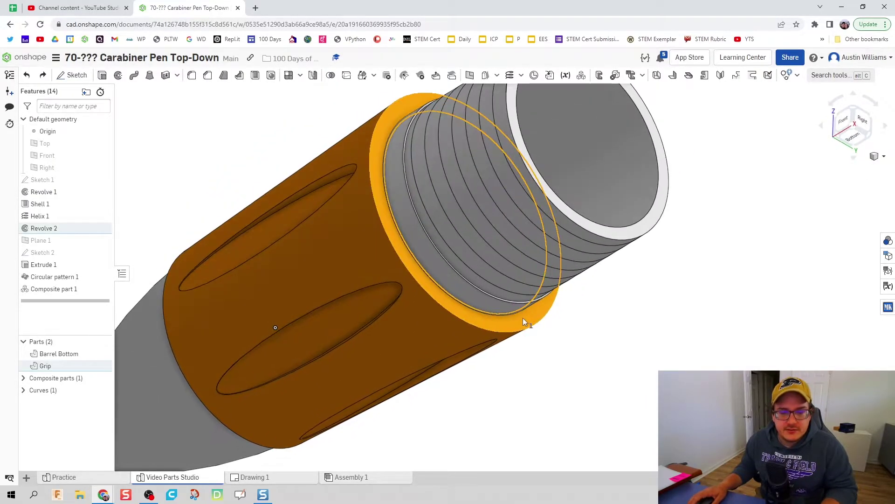
# Bring up the context menu on the grip's orange end face to edit Sketch 1.
pyautogui.rightClick(518, 318)
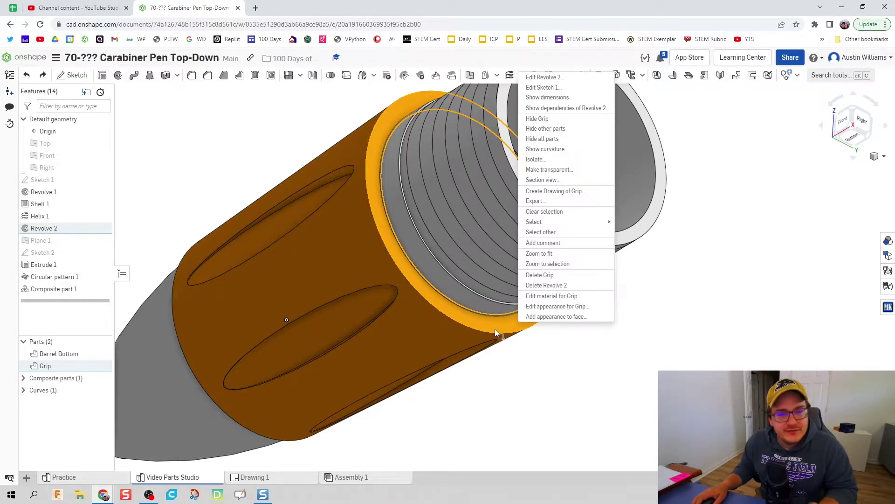
# In Sketch 1, constrain the short edge at the 0.075 corner perpendicular to its adjoining line.
pyautogui.click(543, 87)
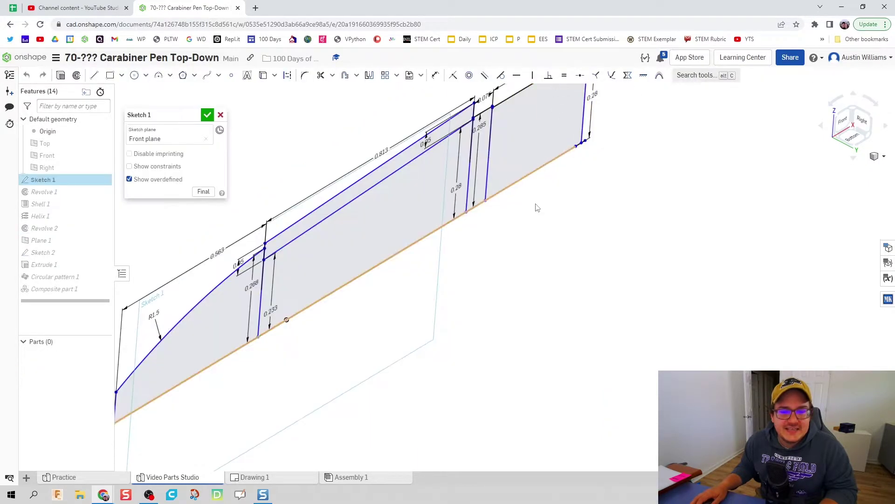
pyautogui.scroll(5, 504, 210)
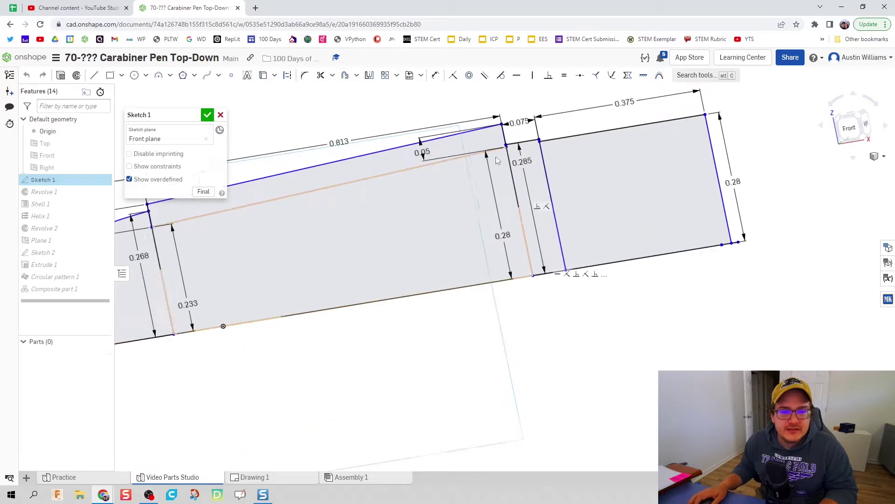
pyautogui.scroll(3, 501, 200)
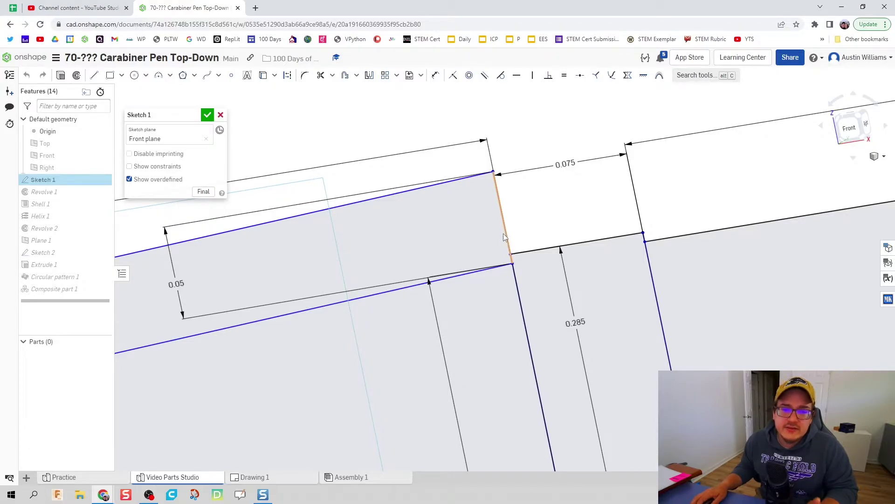
pyautogui.scroll(-5, 503, 234)
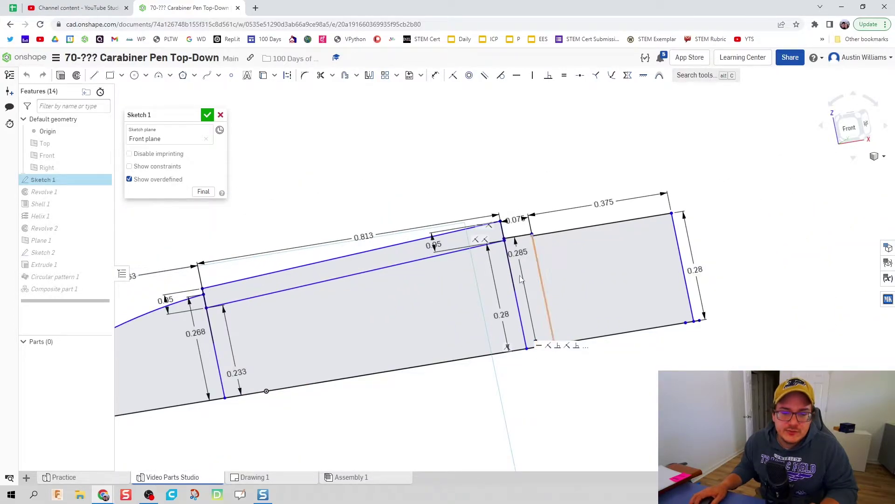
pyautogui.scroll(5, 499, 226)
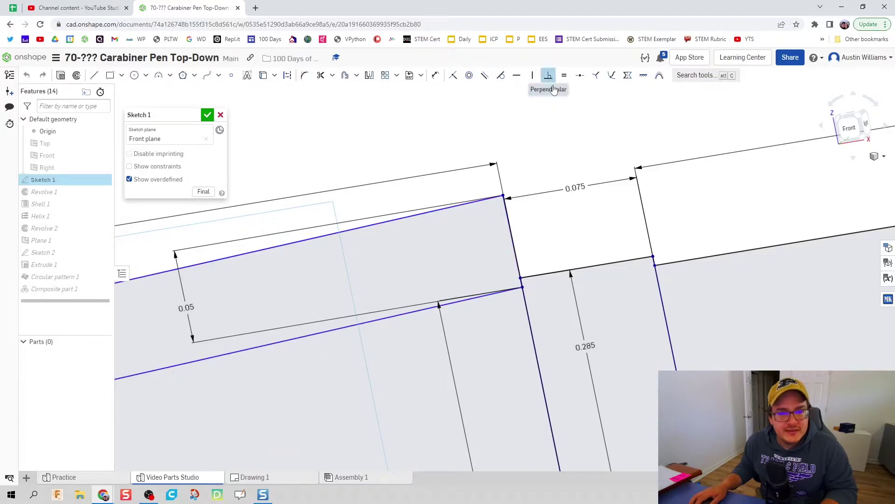
pyautogui.click(549, 76)
pyautogui.click(511, 239)
pyautogui.click(550, 273)
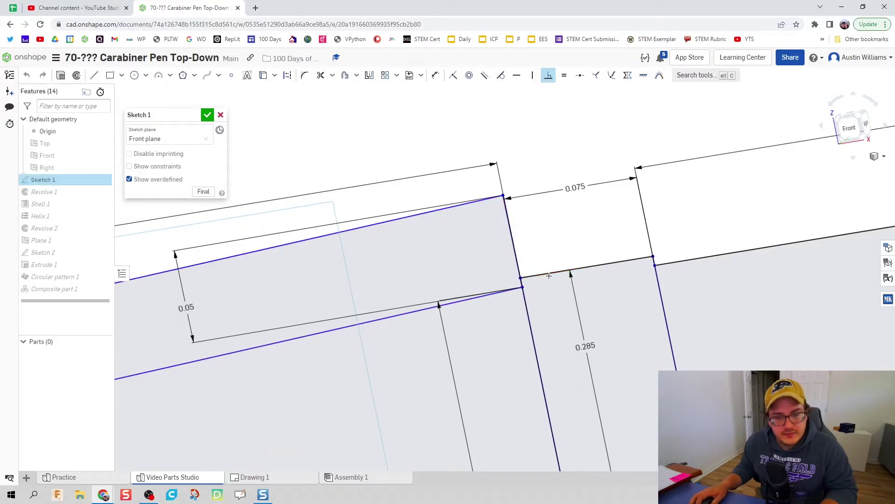
pyautogui.scroll(-4, 551, 274)
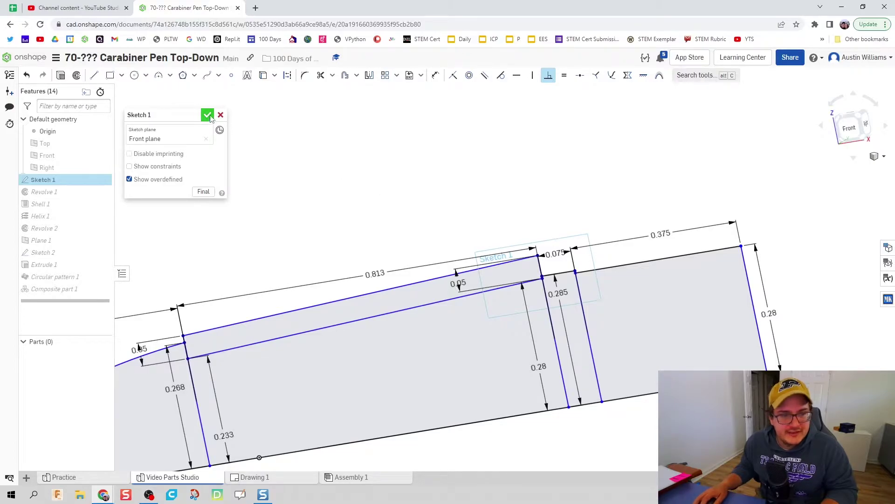
pyautogui.click(208, 115)
# Start a new sketch on the grip's end face, view it normal, and project its edge.
pyautogui.scroll(-4, 523, 195)
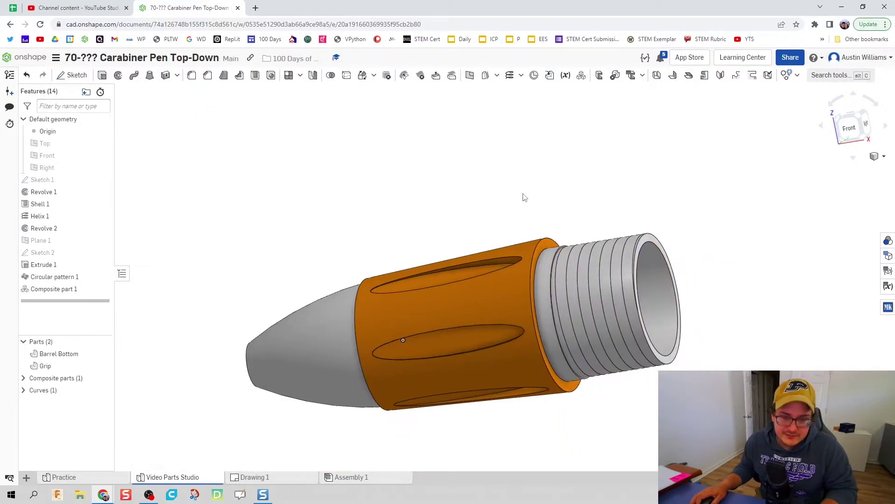
pyautogui.scroll(6, 521, 307)
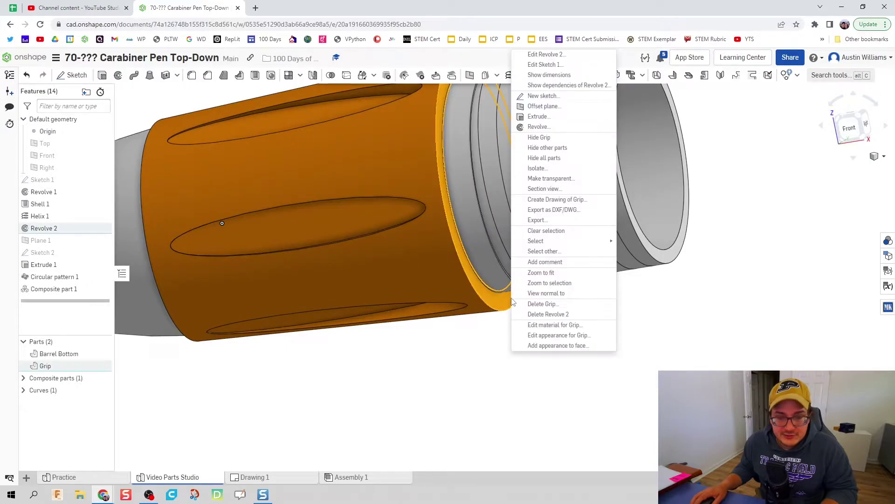
pyautogui.rightClick(511, 304)
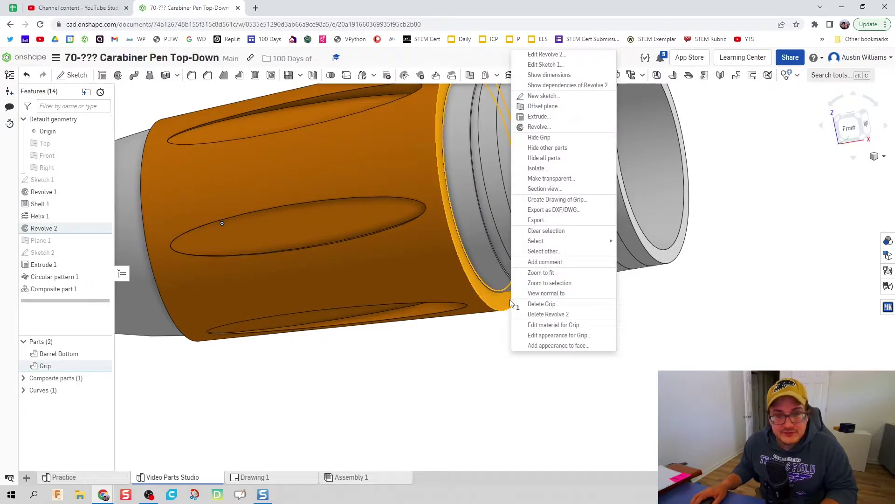
pyautogui.click(525, 96)
pyautogui.rightClick(509, 304)
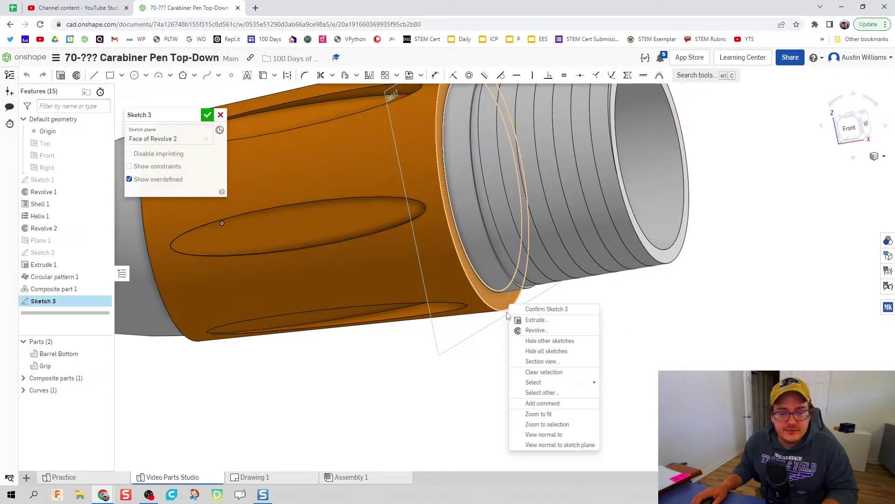
pyautogui.click(546, 434)
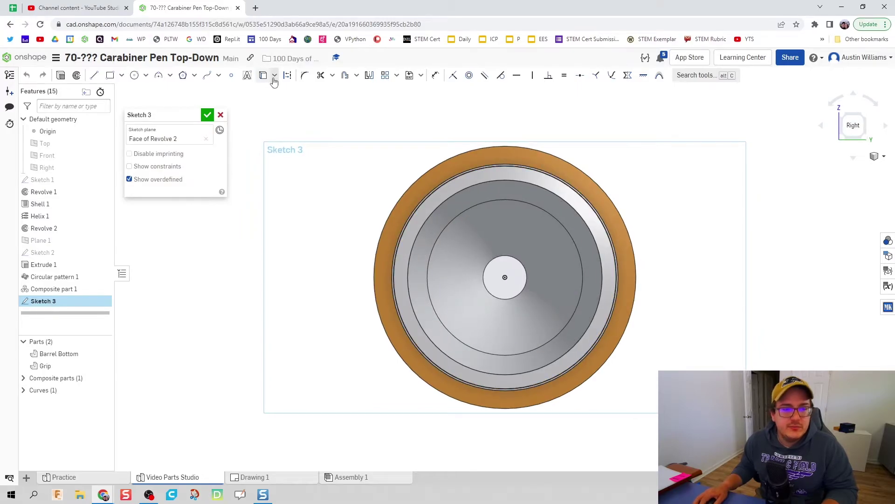
pyautogui.click(263, 76)
# Hide the composite part and helix curves to check the projected ellipse from oblique views.
pyautogui.moveTo(308, 154); pyautogui.dragTo(178, 327, button='right')
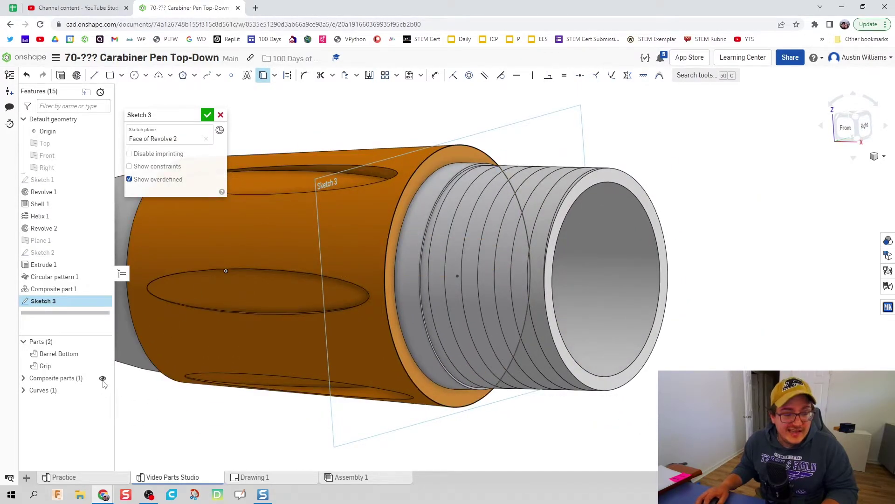
pyautogui.click(103, 379)
pyautogui.click(103, 391)
pyautogui.moveTo(226, 270)
pyautogui.mouseDown(button='right')
pyautogui.moveTo(259, 292)
pyautogui.moveTo(242, 250)
pyautogui.moveTo(210, 255)
pyautogui.moveTo(231, 269)
pyautogui.mouseUp(button='right')
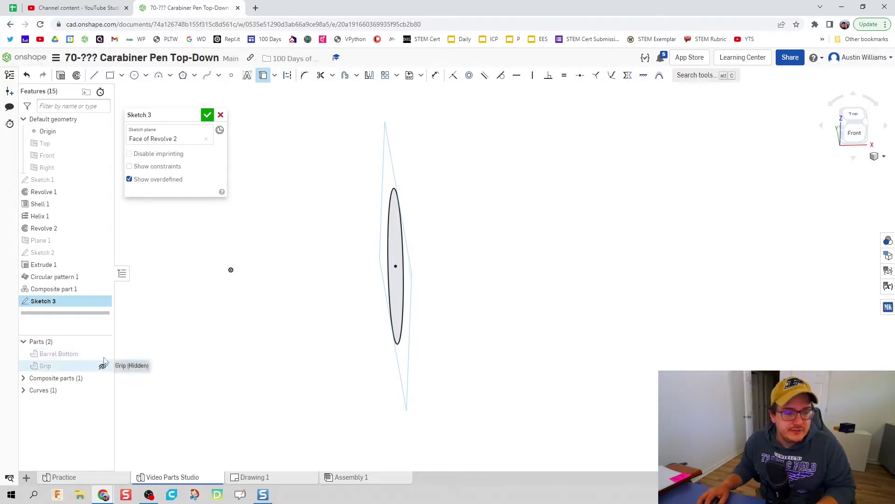
pyautogui.click(102, 378)
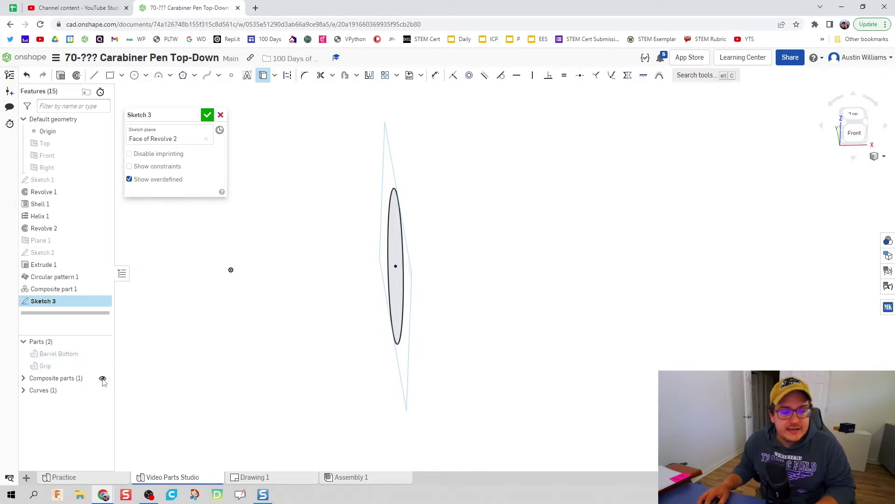
pyautogui.click(102, 379)
pyautogui.click(102, 379)
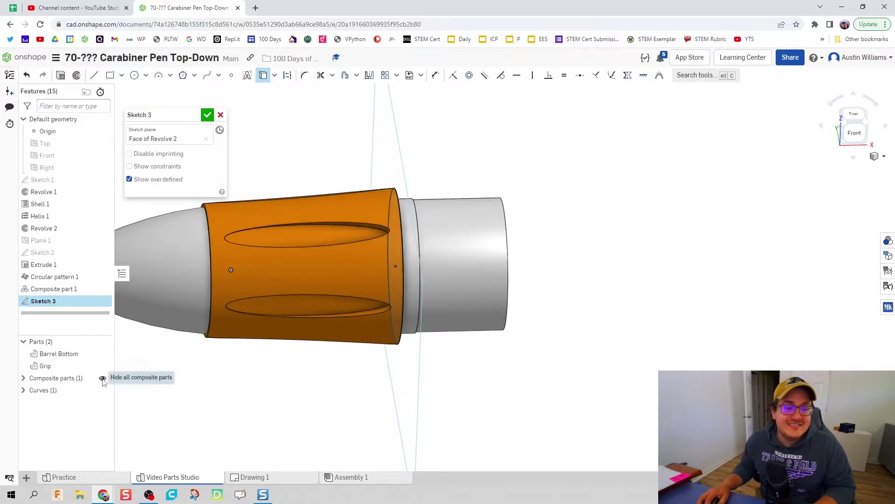
pyautogui.click(102, 379)
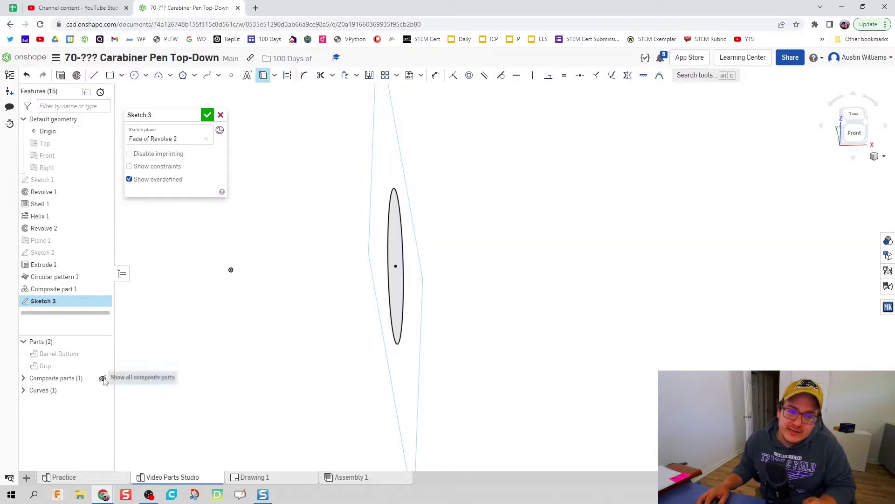
pyautogui.moveTo(345, 275); pyautogui.dragTo(465, 293, button='middle')
pyautogui.moveTo(464, 293)
pyautogui.mouseDown(button='right')
pyautogui.moveTo(516, 272)
pyautogui.moveTo(496, 302)
pyautogui.moveTo(382, 277)
pyautogui.mouseUp(button='right')
# Close Sketch 3 and start a new extrude using both Sketch 3 regions.
pyautogui.click(207, 115)
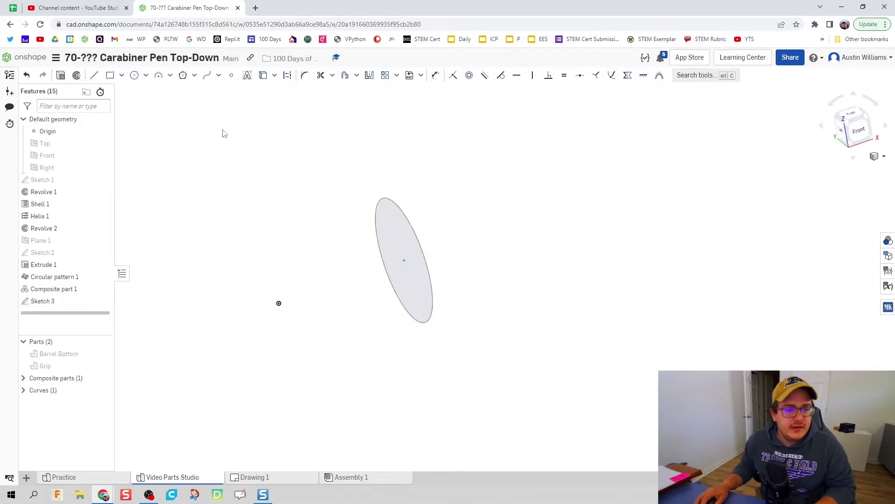
pyautogui.moveTo(222, 134)
pyautogui.mouseDown(button='right')
pyautogui.moveTo(356, 238)
pyautogui.moveTo(327, 224)
pyautogui.mouseUp(button='right')
pyautogui.click(102, 76)
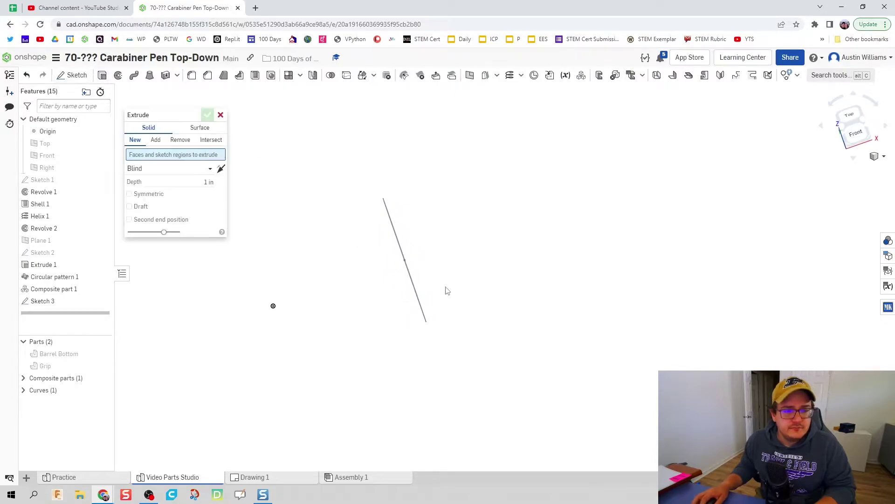
pyautogui.moveTo(446, 290); pyautogui.dragTo(470, 282, button='right')
pyautogui.click(388, 225)
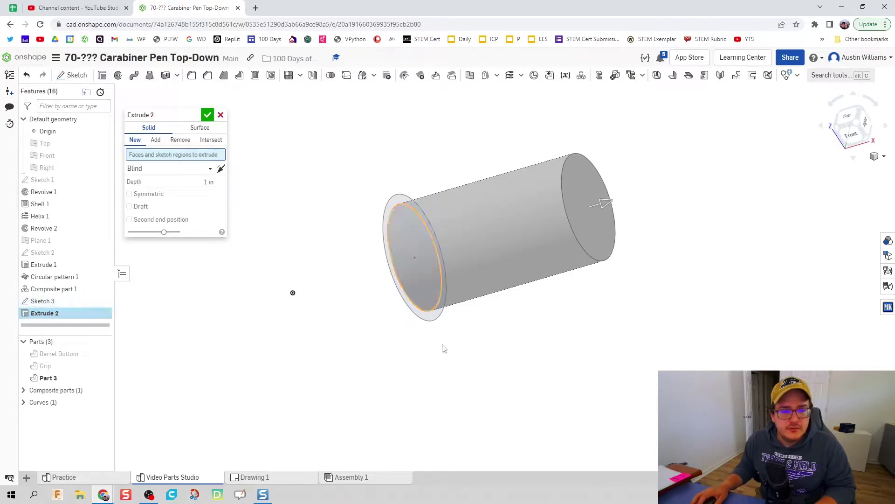
pyautogui.click(388, 257)
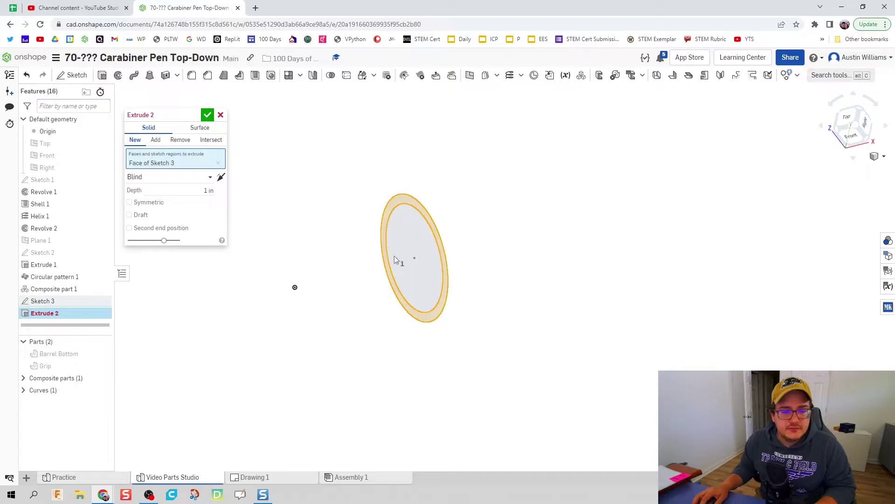
pyautogui.click(399, 259)
# Set the new extrusion's blind depth to 1.55 in and accept the cylinder.
pyautogui.moveTo(494, 366); pyautogui.dragTo(527, 363, button='right')
pyautogui.moveTo(528, 363); pyautogui.dragTo(472, 381, button='middle')
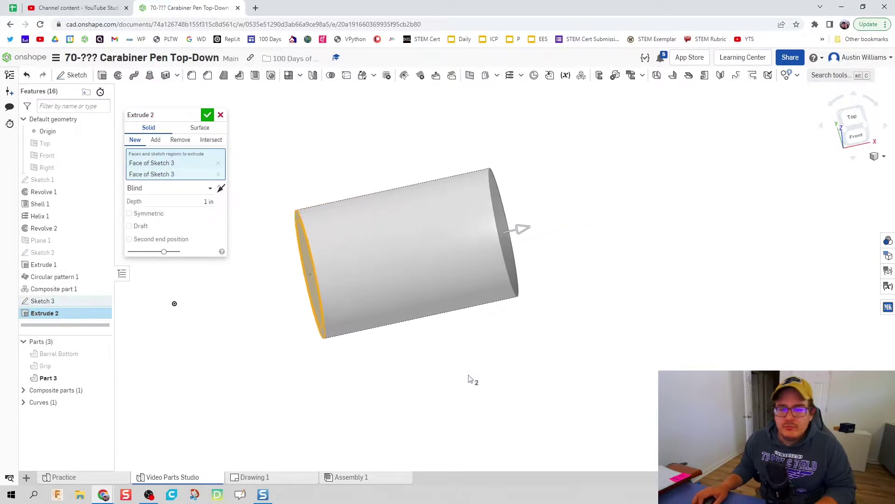
pyautogui.click(191, 200)
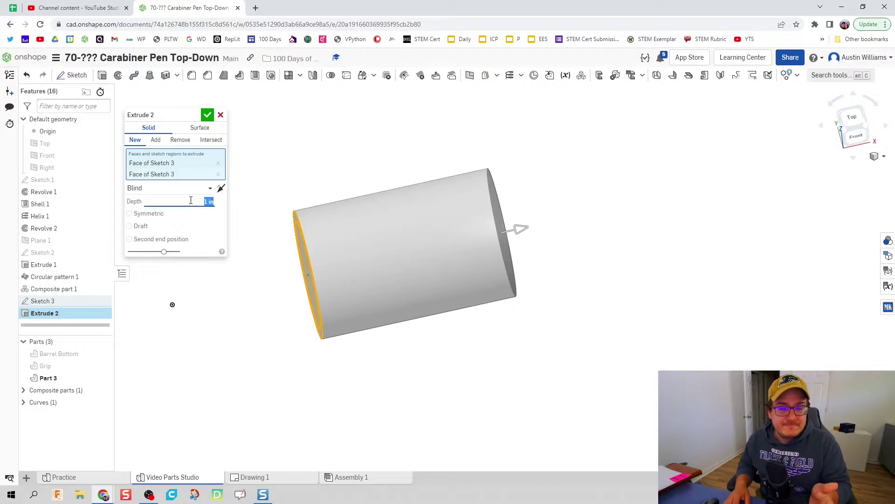
pyautogui.moveTo(354, 208); pyautogui.dragTo(367, 196, button='right')
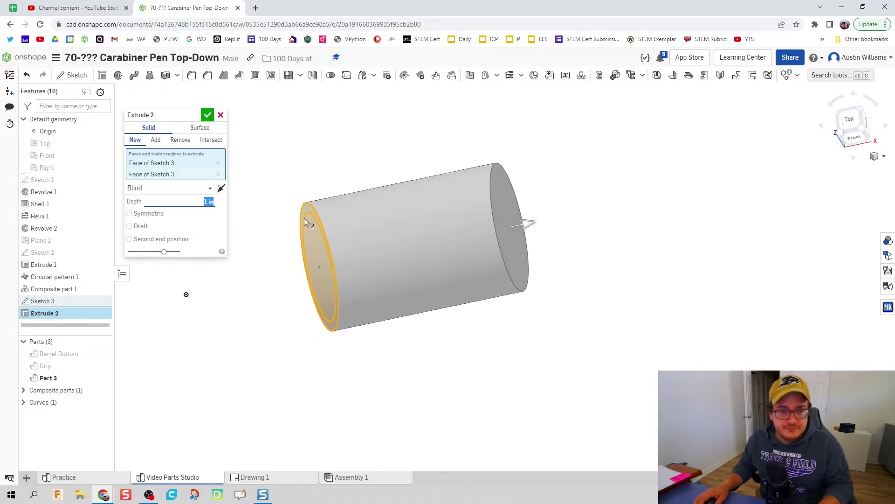
pyautogui.write('1.55')
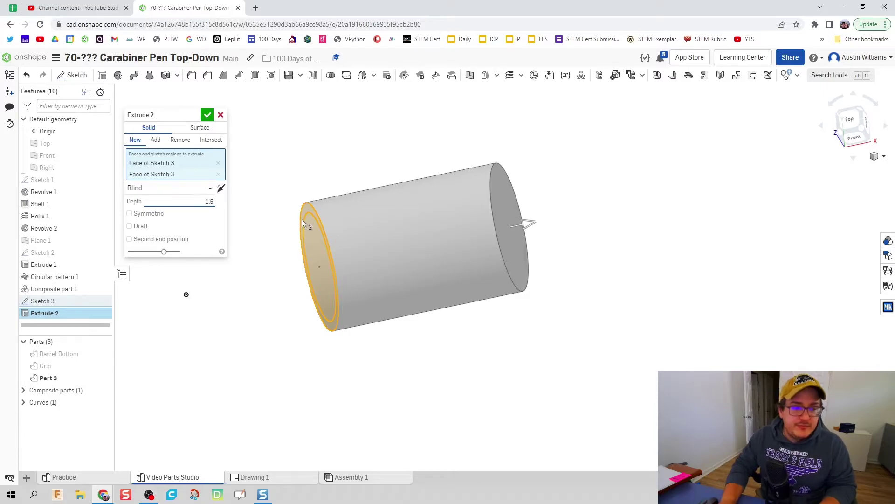
pyautogui.press('Return')
pyautogui.click(208, 115)
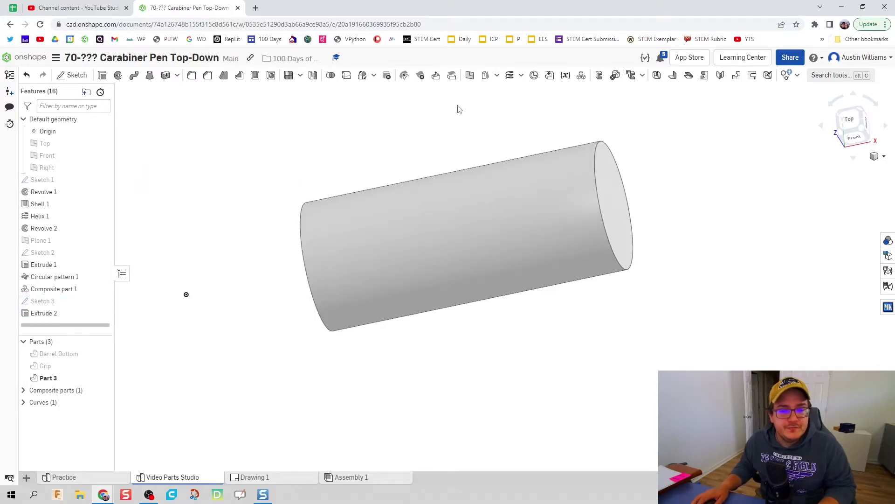
# Add a 15/16 in extrusion on the barrel's end face with a reversed 4° draft.
pyautogui.scroll(3, 419, 135)
pyautogui.scroll(-3, 472, 155)
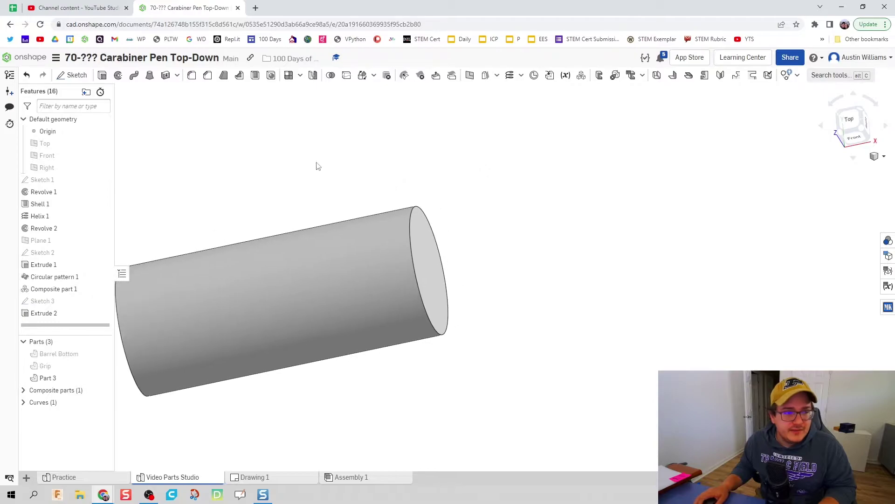
pyautogui.click(102, 76)
pyautogui.click(438, 281)
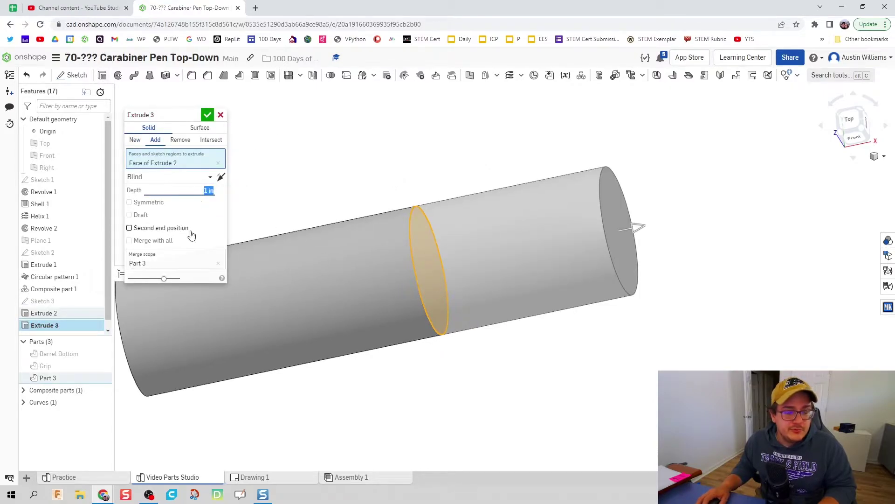
pyautogui.write('15/16')
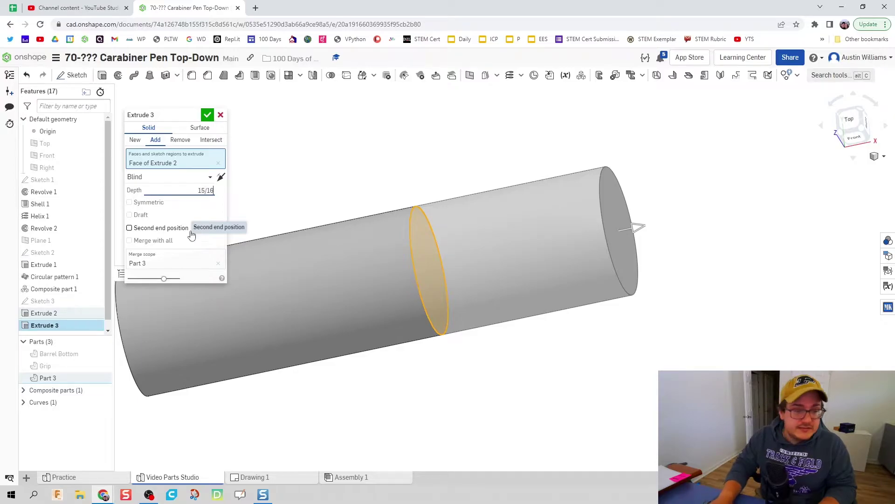
pyautogui.click(147, 217)
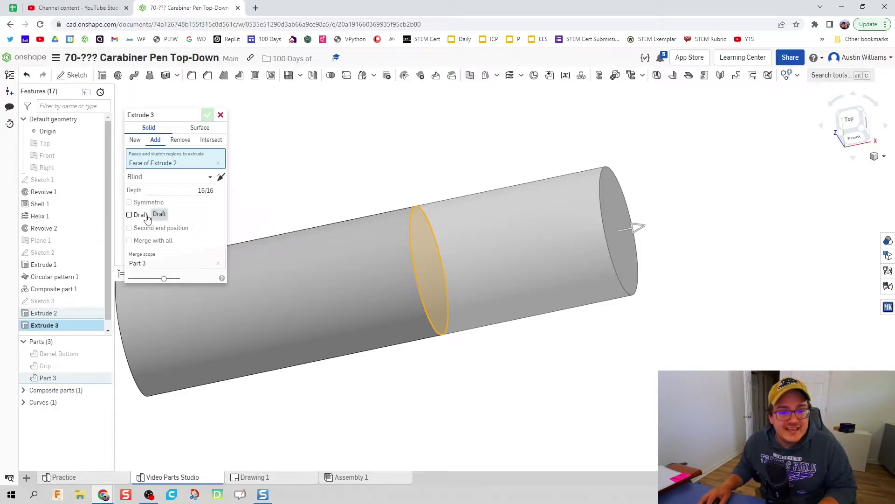
pyautogui.write('4')
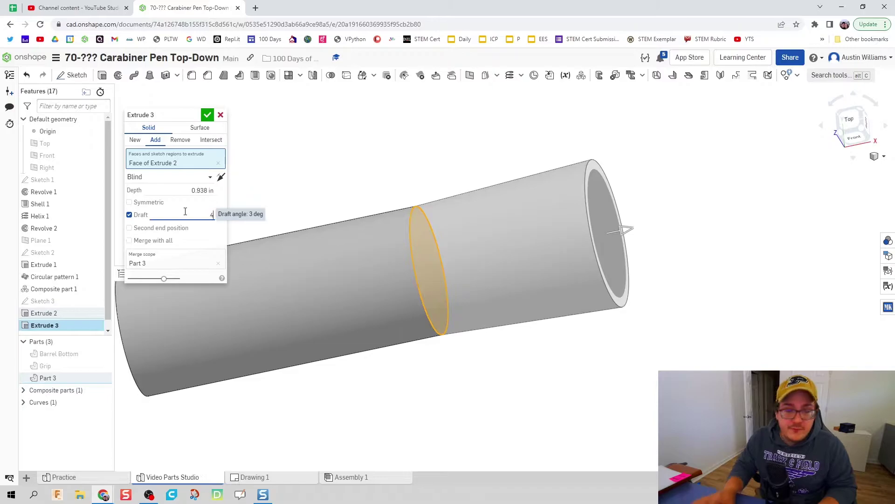
pyautogui.click(221, 215)
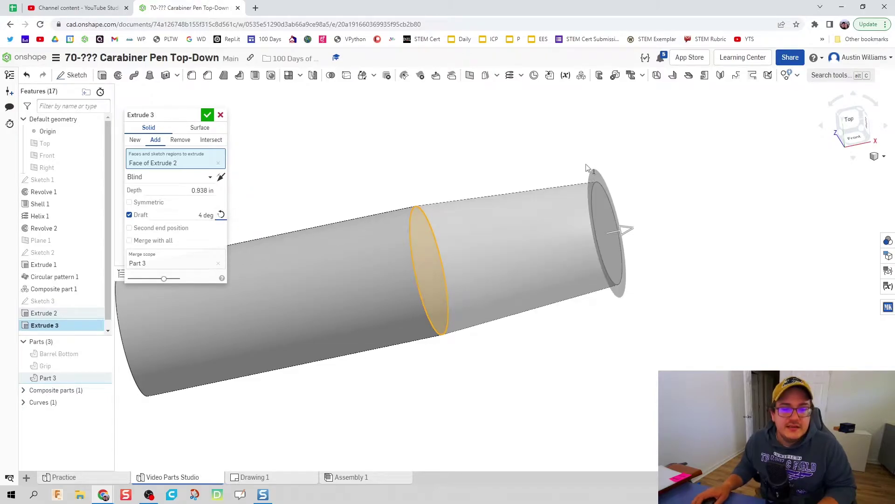
pyautogui.scroll(3, 619, 210)
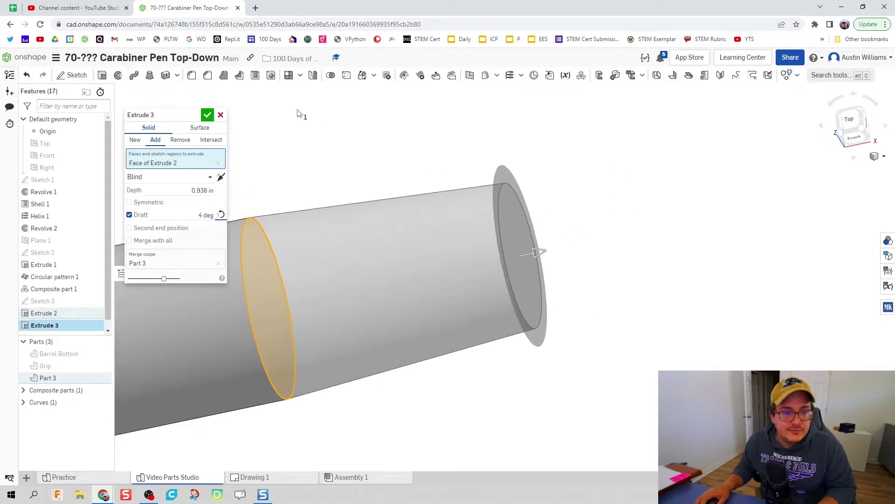
pyautogui.click(207, 115)
pyautogui.moveTo(205, 120); pyautogui.dragTo(556, 174, button='right')
pyautogui.scroll(-3, 509, 156)
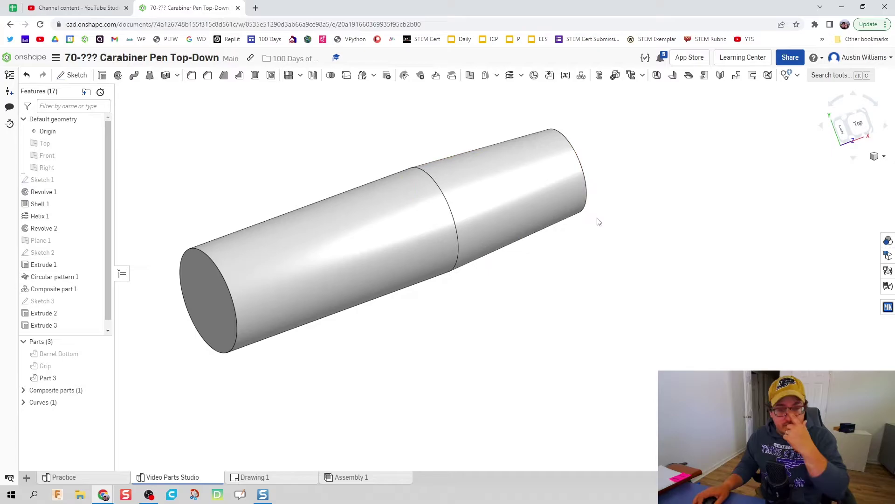
# Start a sketch on the barrel's tapered end face, viewed straight on.
pyautogui.moveTo(599, 232); pyautogui.dragTo(564, 148, button='right')
pyautogui.hotkey('shift', 's')
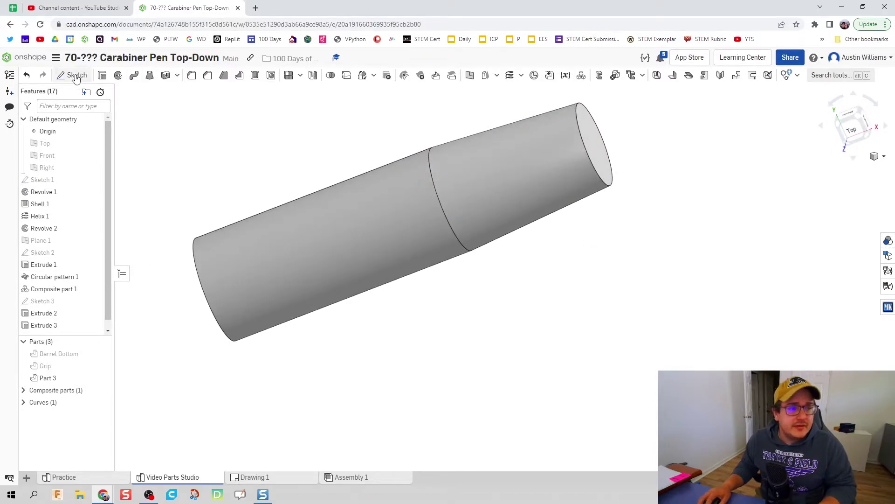
pyautogui.click(598, 147)
pyautogui.rightClick(598, 148)
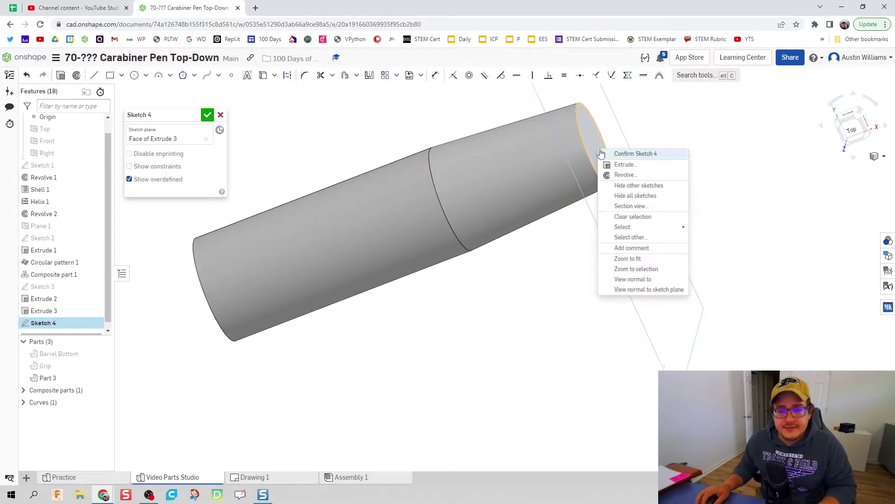
pyautogui.click(652, 279)
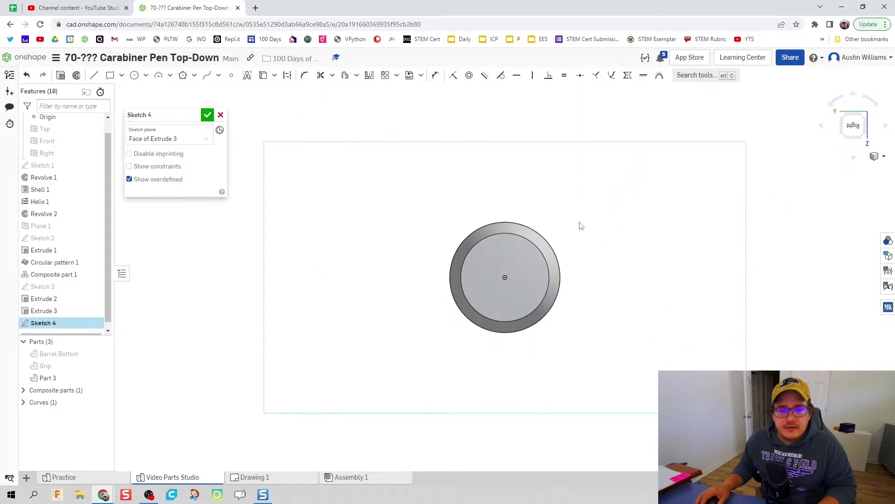
# Draw a centred circle, dimension it to 0.375 in diameter, and confirm the sketch.
pyautogui.press('c')
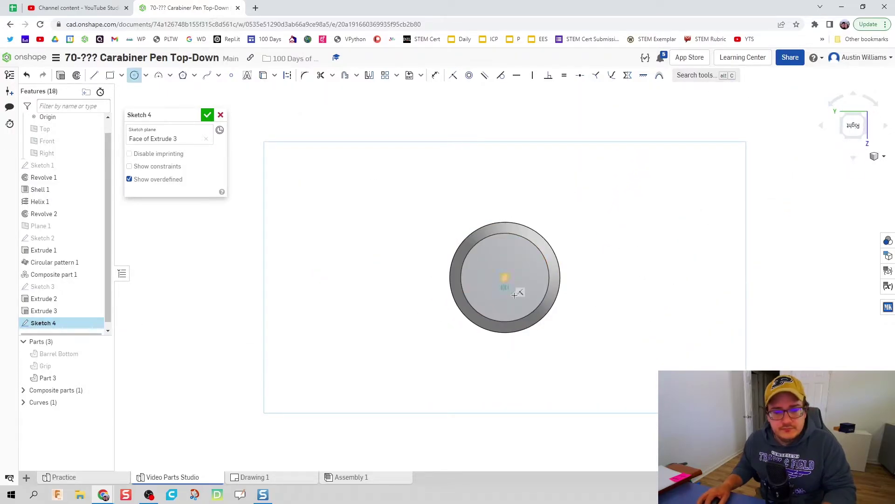
pyautogui.click(505, 277)
pyautogui.click(522, 305)
pyautogui.press('d')
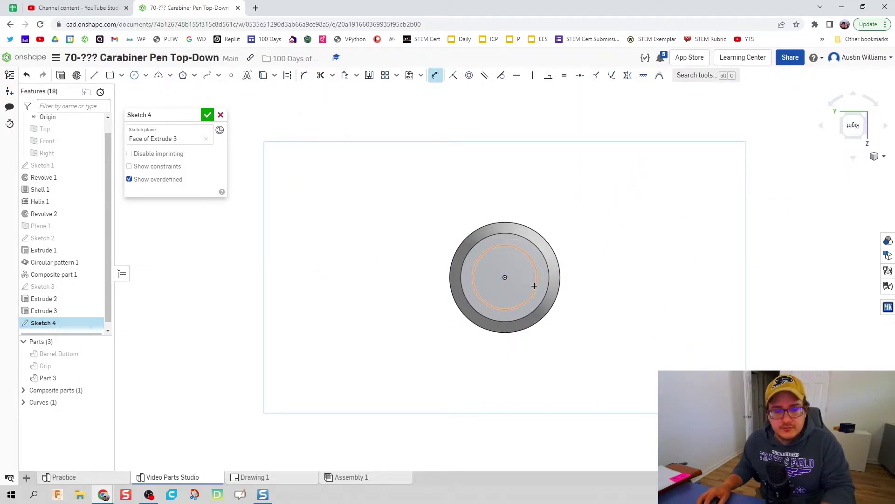
pyautogui.click(537, 278)
pyautogui.click(604, 285)
pyautogui.write('0')
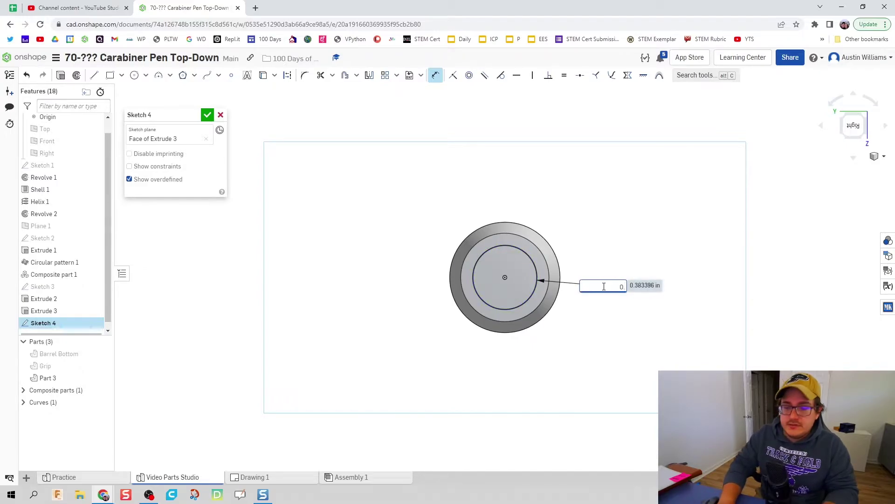
pyautogui.write('.375')
pyautogui.press('Return')
pyautogui.press('f')
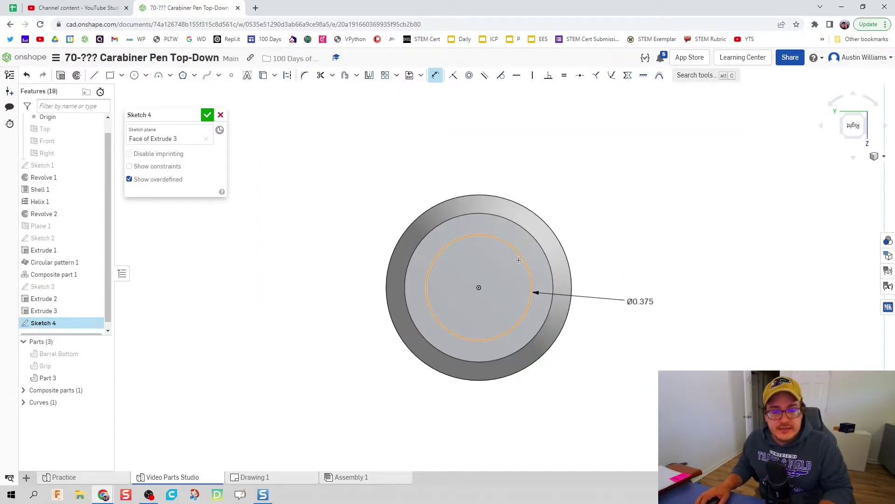
pyautogui.click(208, 115)
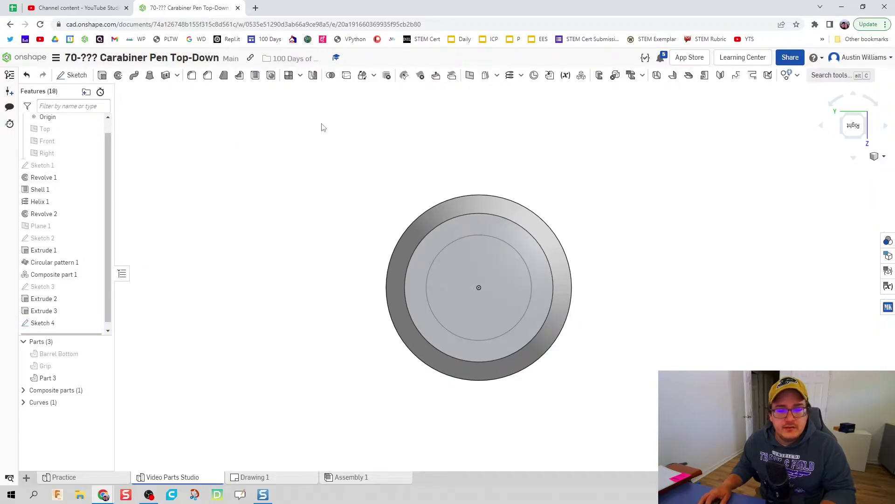
# Extrude the 0.375 in circle 0.15 in onto the barrel's tapered end.
pyautogui.hotkey('shift', 'e')
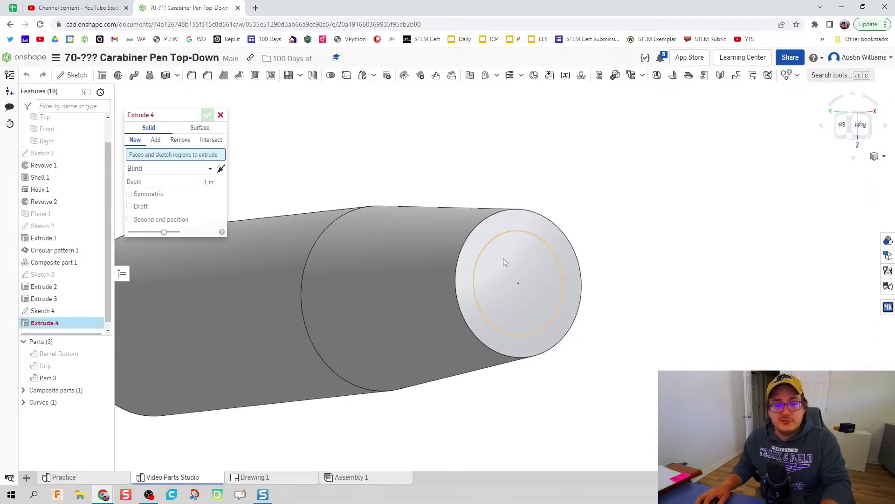
pyautogui.click(503, 258)
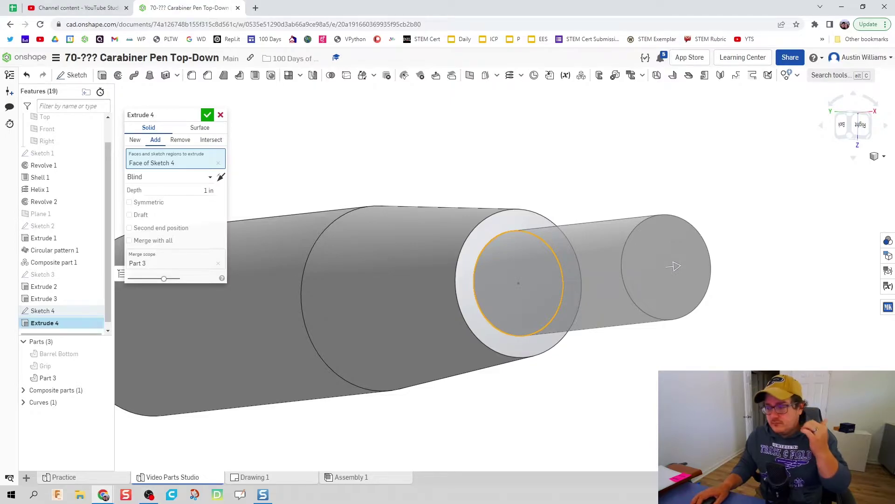
pyautogui.write('0.15')
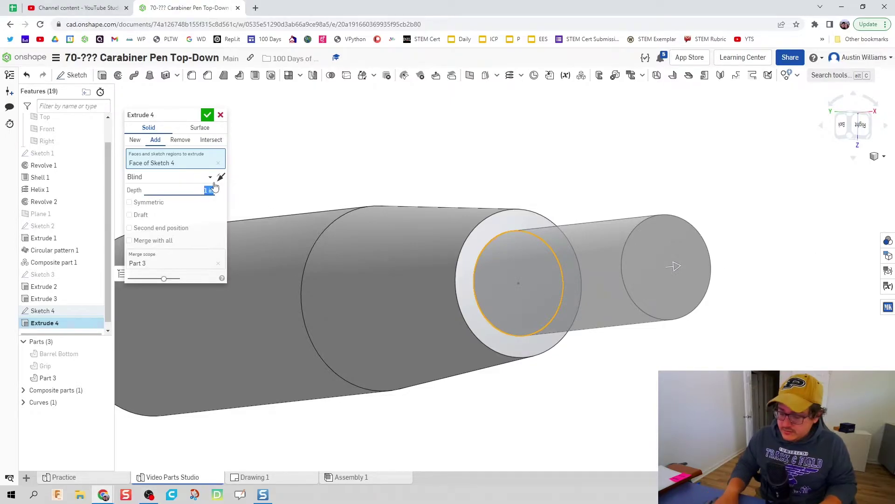
pyautogui.press('Return')
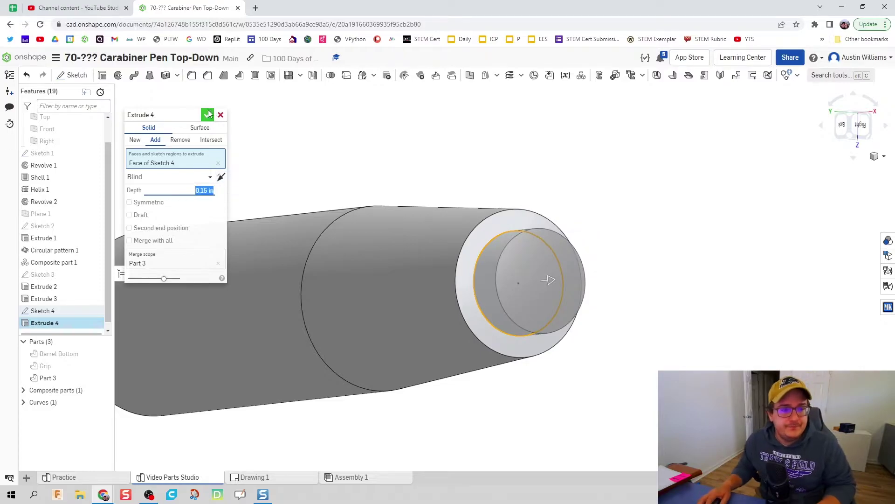
pyautogui.click(207, 115)
pyautogui.moveTo(322, 132)
pyautogui.mouseDown(button='right')
pyautogui.moveTo(469, 144)
pyautogui.moveTo(477, 176)
pyautogui.moveTo(481, 166)
pyautogui.mouseUp(button='right')
pyautogui.scroll(-3, 468, 144)
# Sketch a 0.25 in diameter circle centred on the new tip's end face.
pyautogui.click(70, 76)
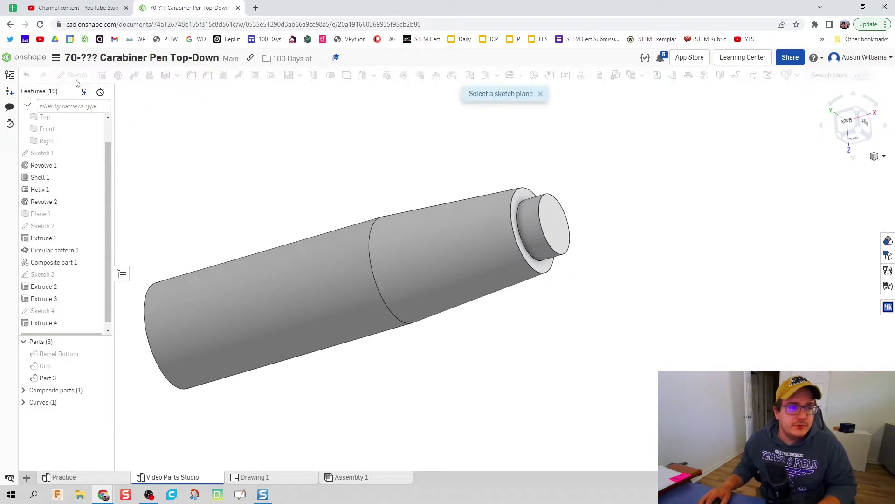
pyautogui.click(553, 217)
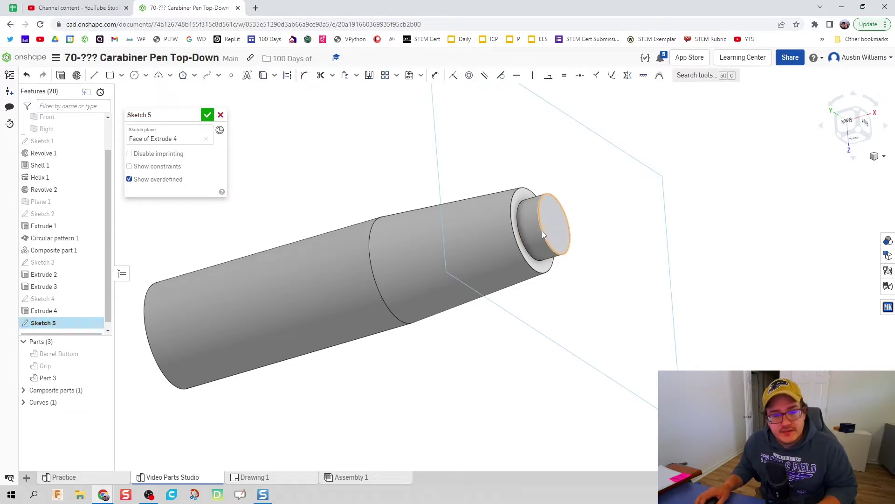
pyautogui.rightClick(552, 230)
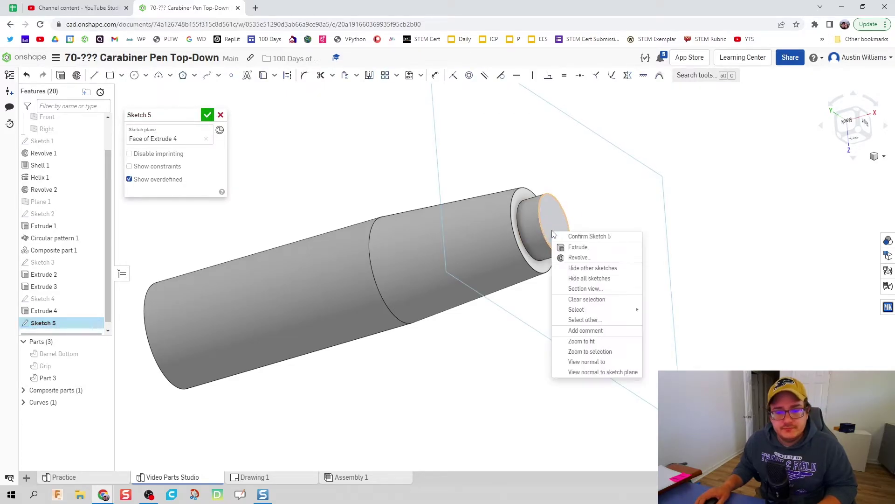
pyautogui.click(601, 373)
pyautogui.press('c')
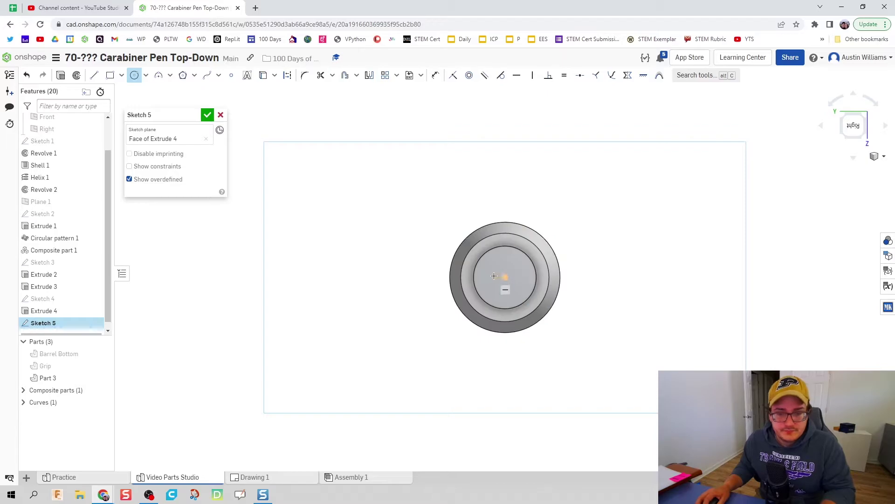
pyautogui.click(505, 277)
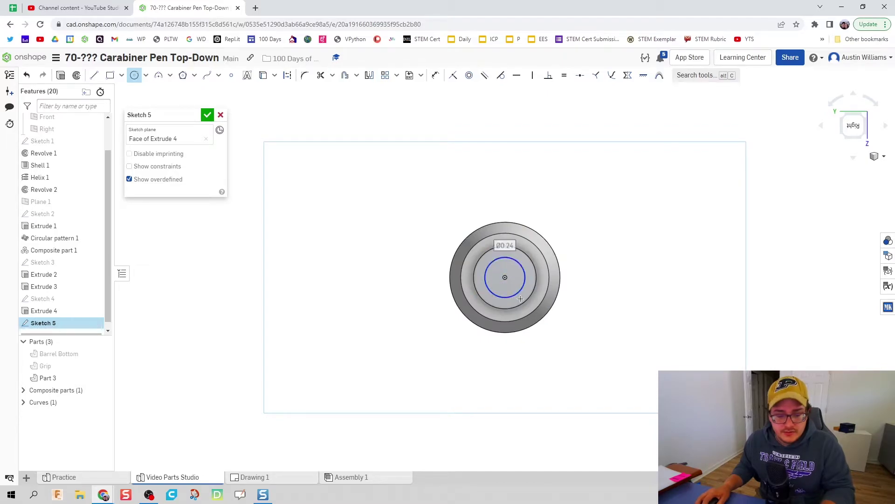
pyautogui.press('u')
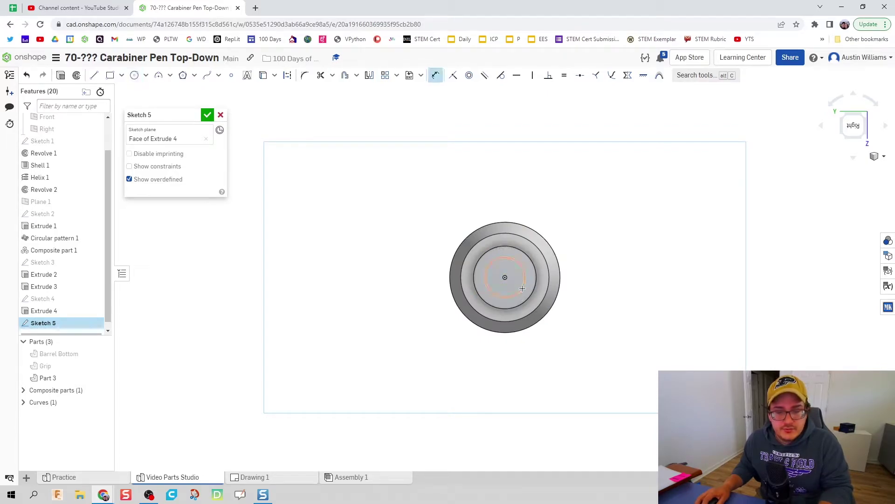
pyautogui.click(522, 288)
pyautogui.click(631, 293)
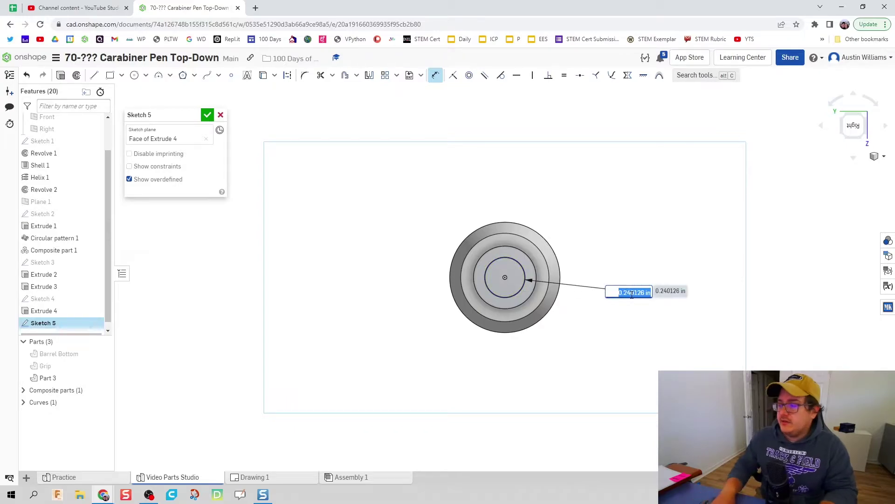
pyautogui.write('0.25')
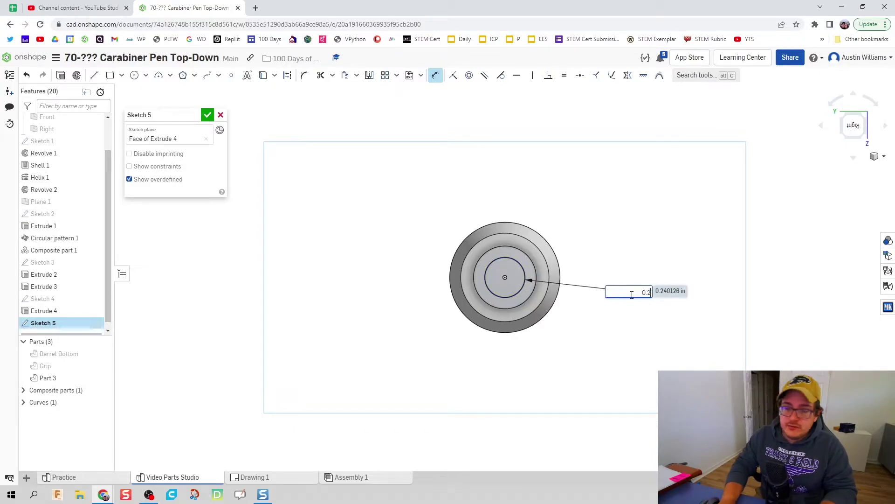
pyautogui.press('Return')
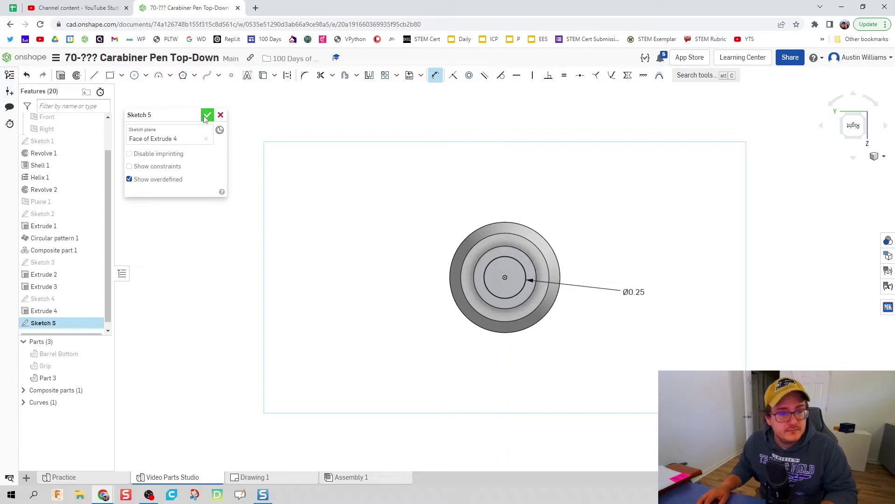
pyautogui.click(208, 115)
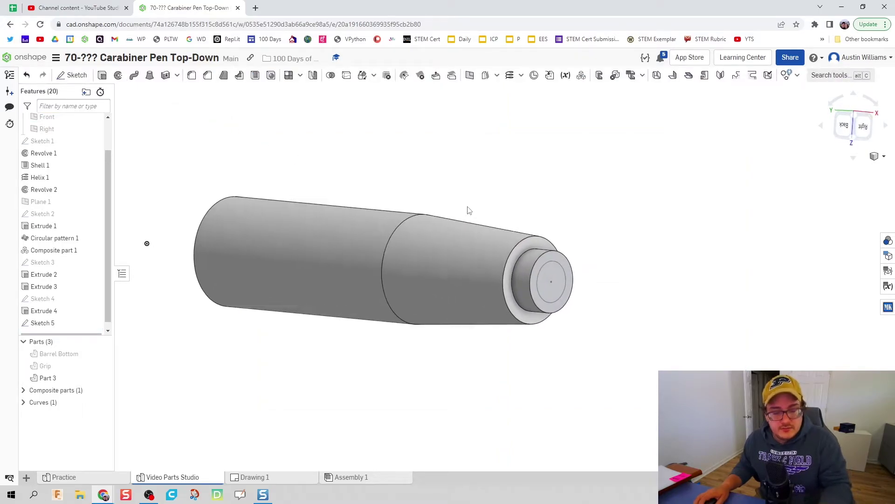
# Extrude the 0.25 in circle 0.105 in to form the stepped tip.
pyautogui.hotkey('shift', 'e')
pyautogui.click(553, 289)
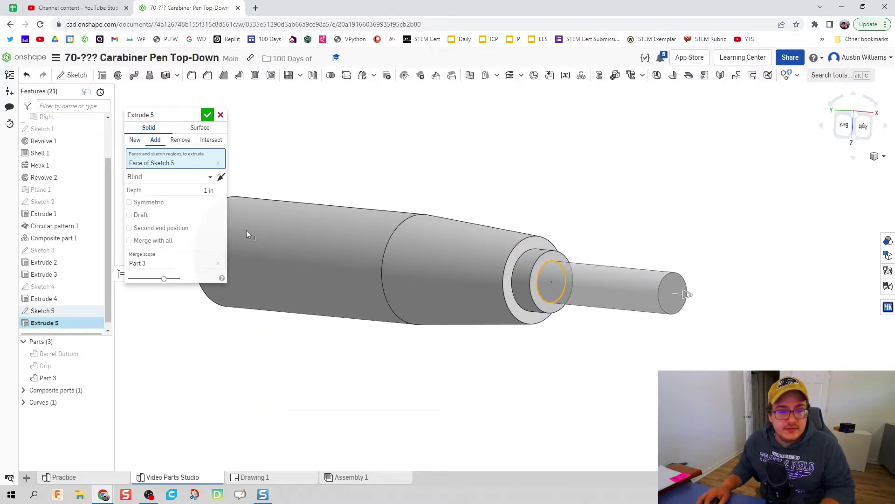
pyautogui.write('0.105')
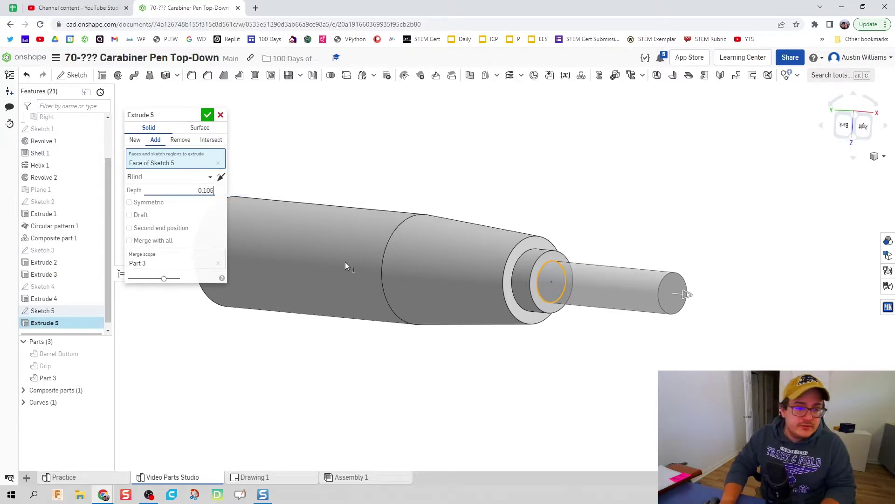
pyautogui.press('Return')
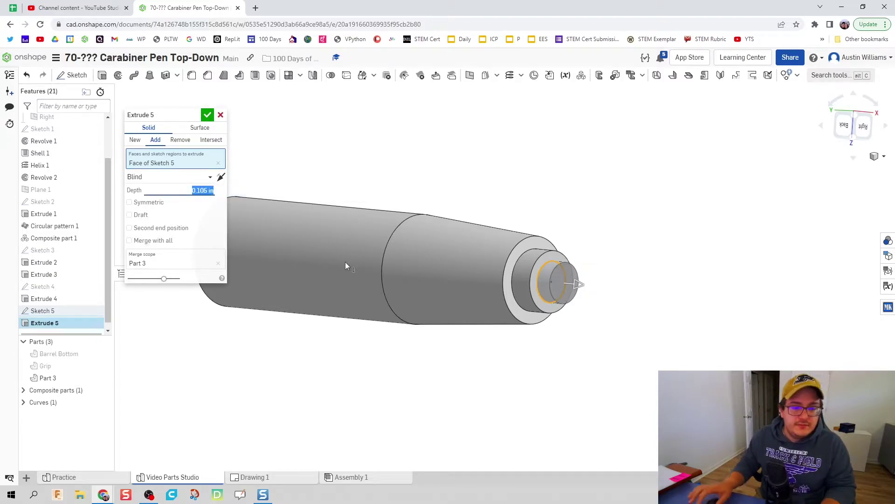
pyautogui.click(207, 115)
pyautogui.moveTo(498, 169); pyautogui.dragTo(460, 162, button='right')
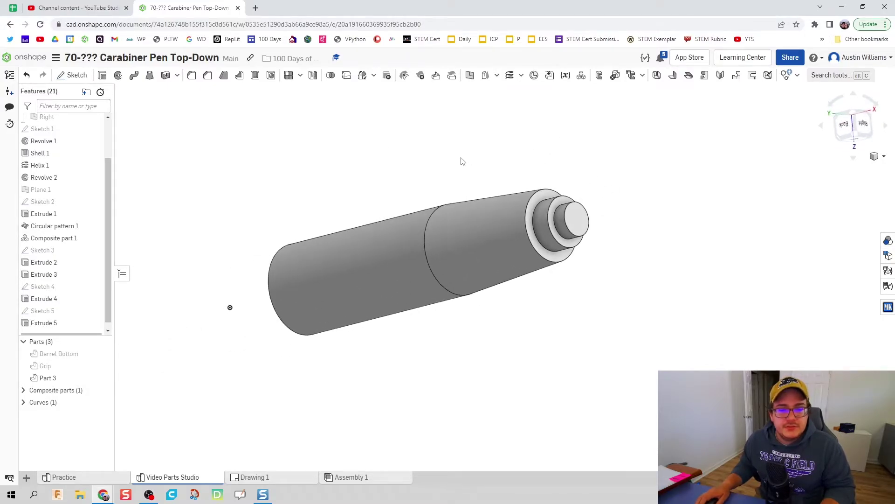
pyautogui.scroll(5, 609, 206)
pyautogui.moveTo(562, 214); pyautogui.dragTo(650, 238, button='right')
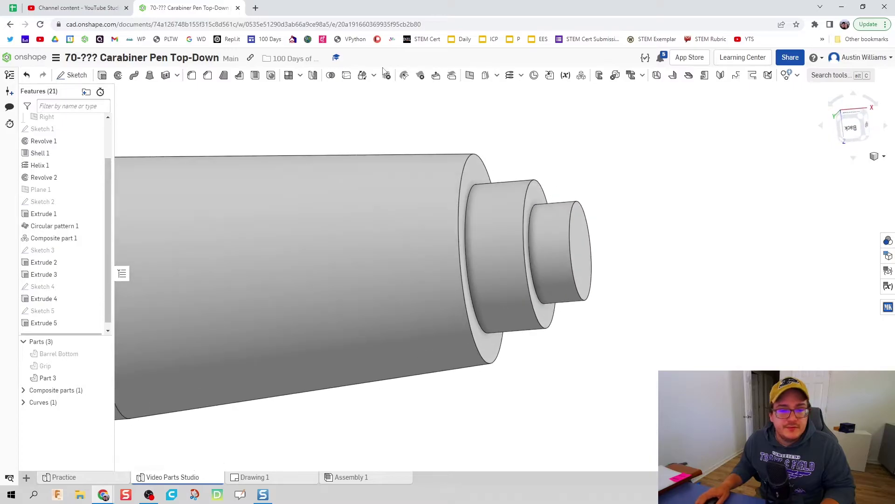
# Round the tip's outer end edge with a 0.02 in fillet.
pyautogui.click(192, 75)
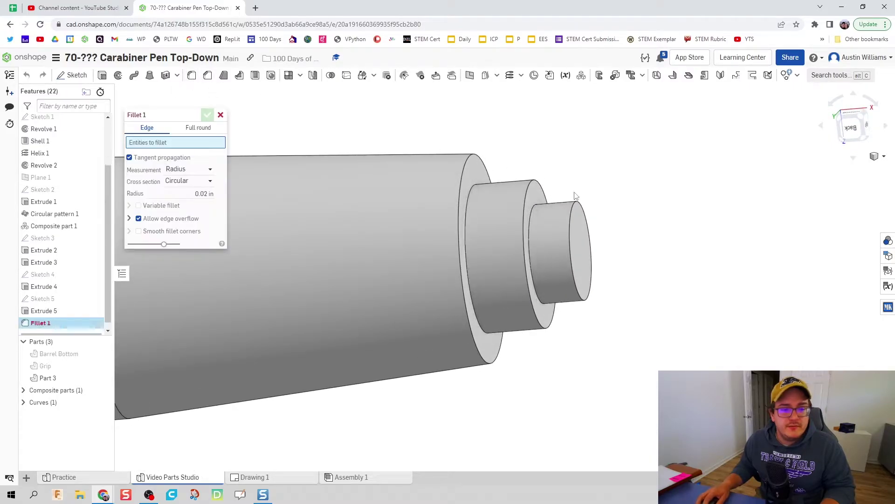
pyautogui.click(571, 234)
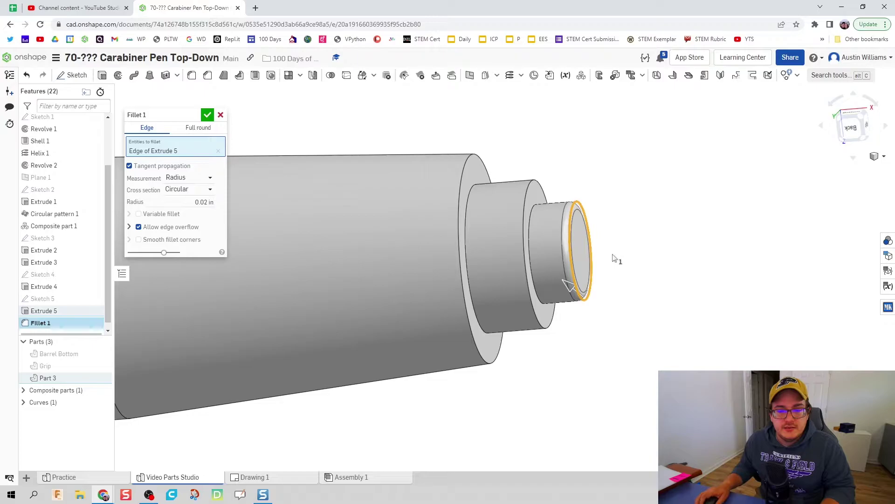
pyautogui.scroll(2, 612, 257)
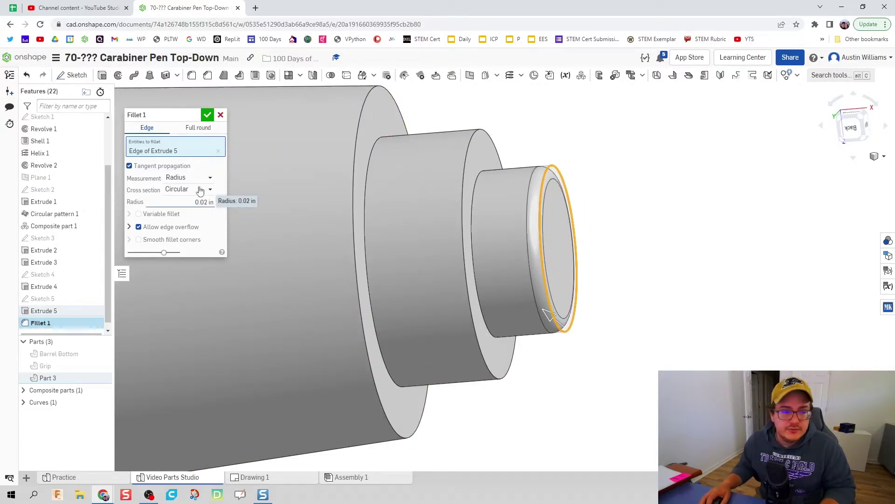
pyautogui.click(207, 116)
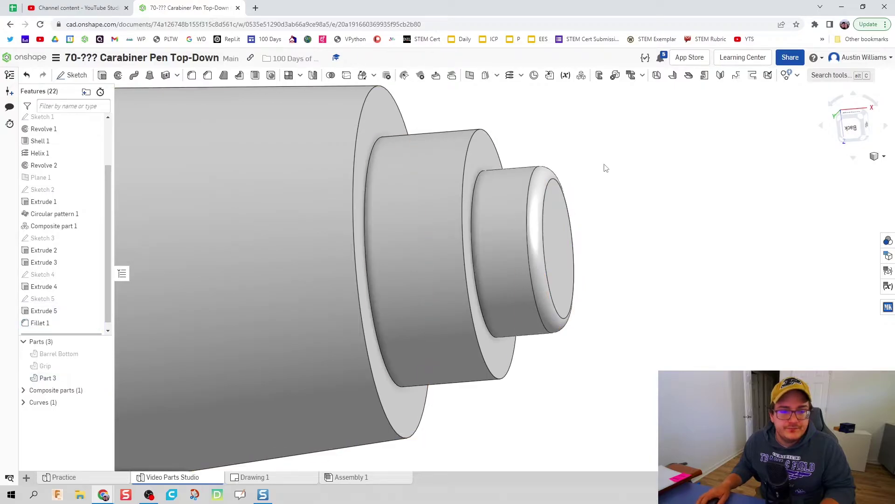
# Add a clockwise 4-revolution helix around the tip's cylindrical face.
pyautogui.click(513, 76)
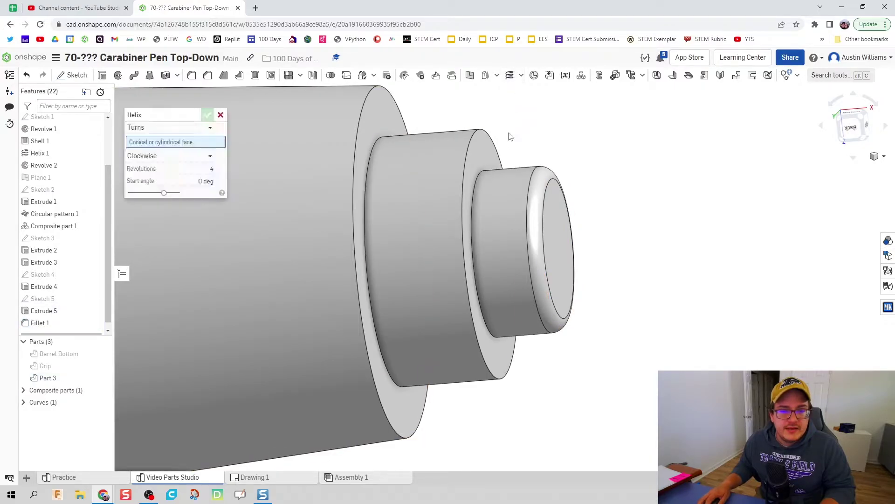
pyautogui.click(501, 202)
pyautogui.moveTo(350, 180); pyautogui.dragTo(343, 203, button='right')
pyautogui.click(220, 115)
pyautogui.scroll(-5, 285, 134)
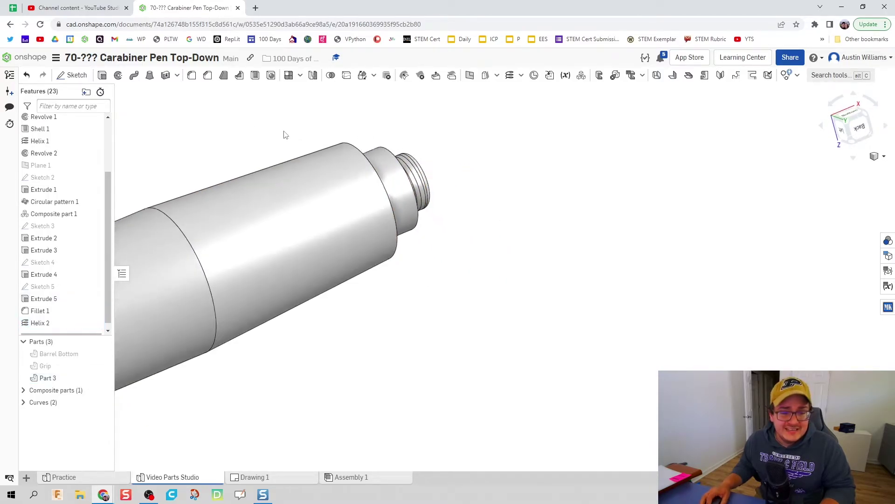
pyautogui.moveTo(413, 183); pyautogui.dragTo(440, 145, button='middle')
pyautogui.scroll(3, 445, 186)
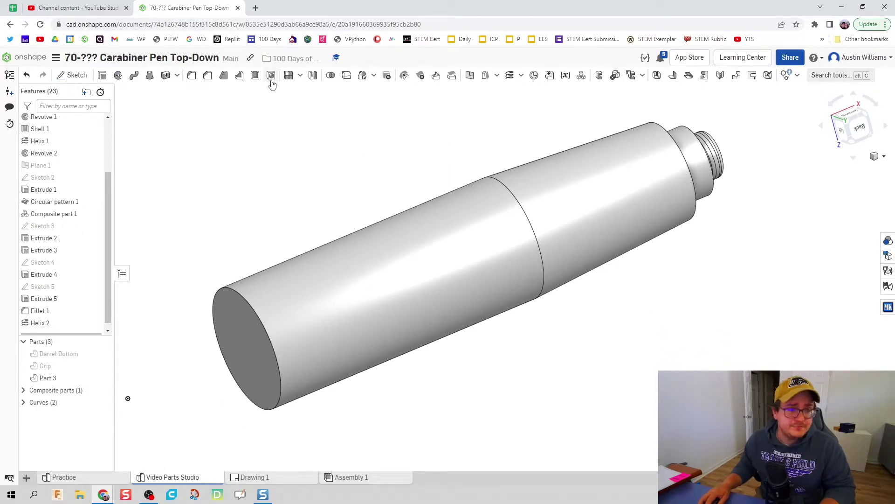
# Shell Part 3 through Extrude 2's flat end face with a 0.035 in wall.
pyautogui.click(255, 75)
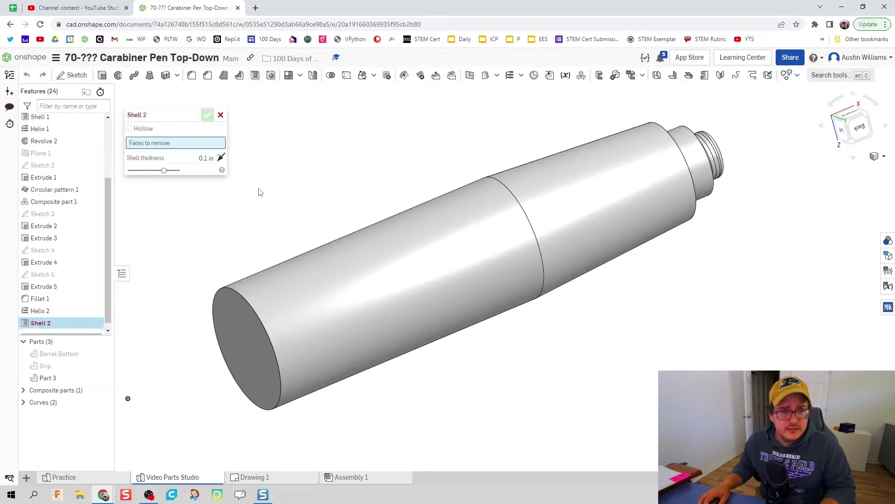
pyautogui.scroll(-3, 259, 194)
pyautogui.click(242, 280)
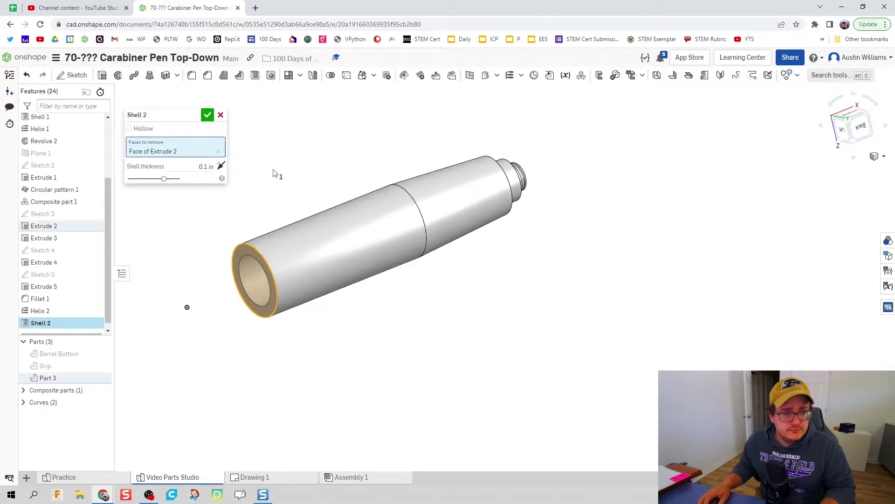
pyautogui.moveTo(276, 174); pyautogui.dragTo(315, 160, button='right')
pyautogui.click(201, 166)
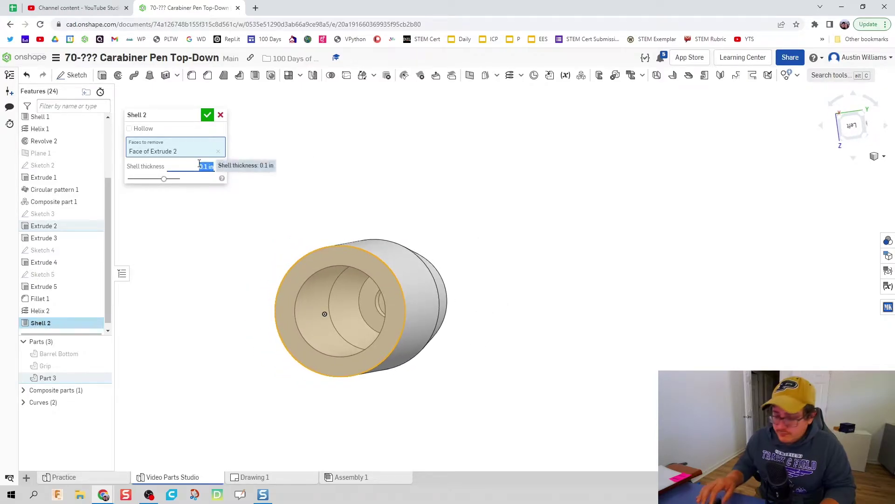
pyautogui.write('0.0')
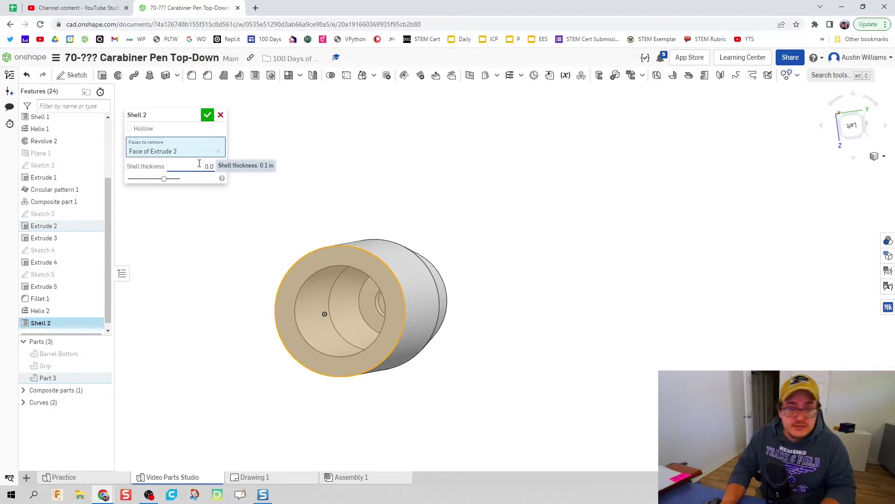
pyautogui.write('35')
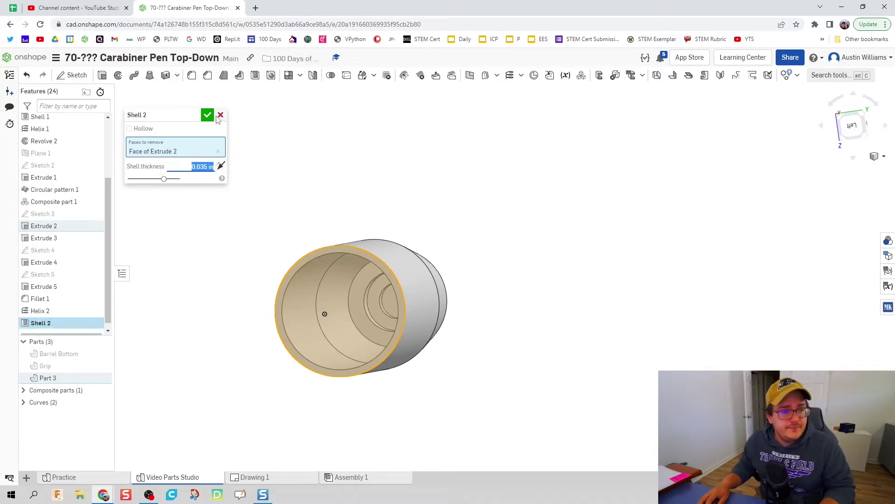
pyautogui.press('Return')
pyautogui.moveTo(264, 153); pyautogui.dragTo(366, 194, button='right')
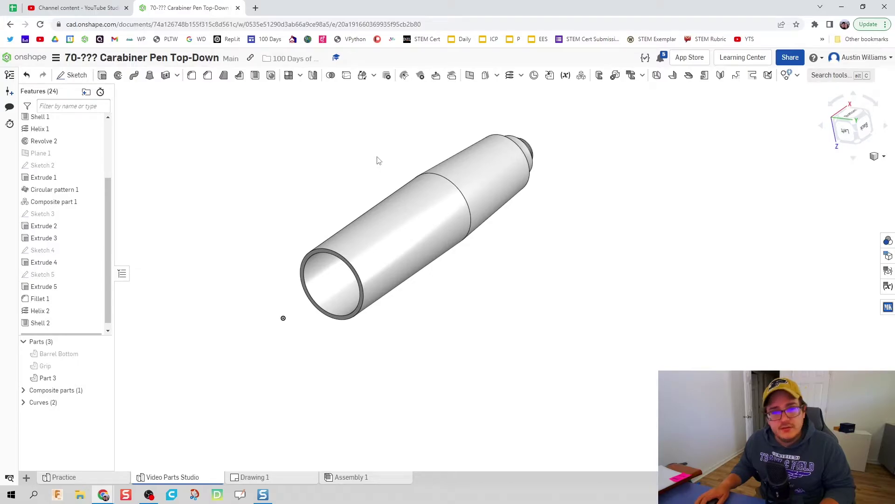
pyautogui.moveTo(405, 153); pyautogui.dragTo(355, 161, button='right')
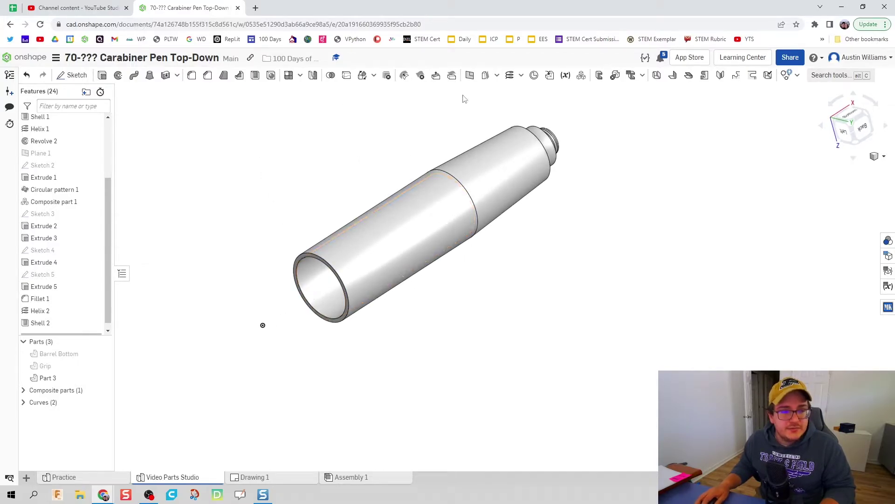
pyautogui.click(509, 75)
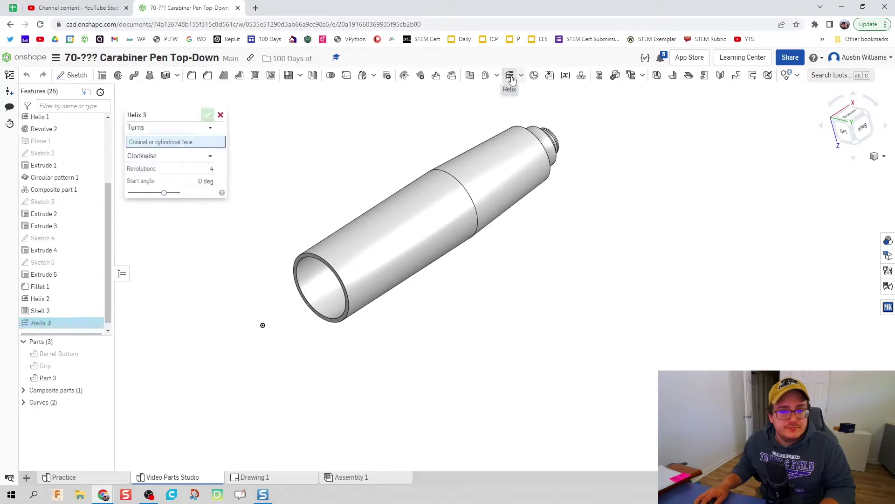
pyautogui.click(327, 292)
pyautogui.click(221, 114)
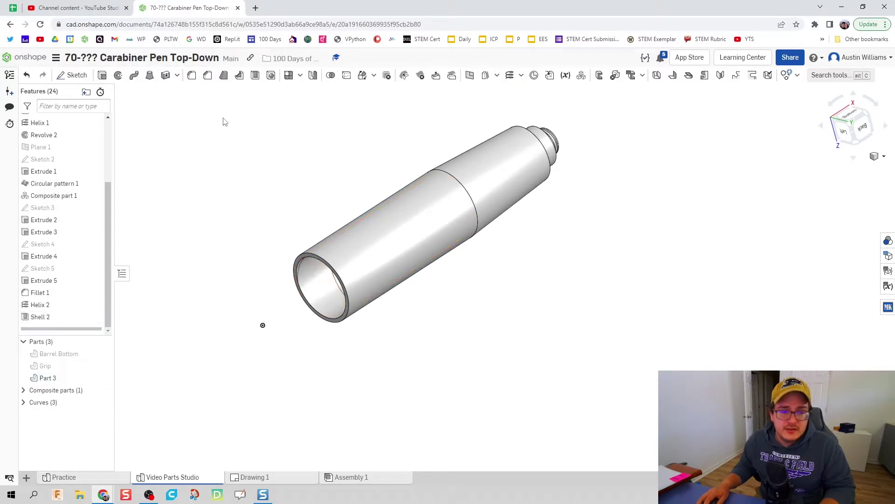
pyautogui.scroll(4, 410, 203)
pyautogui.scroll(-2, 431, 226)
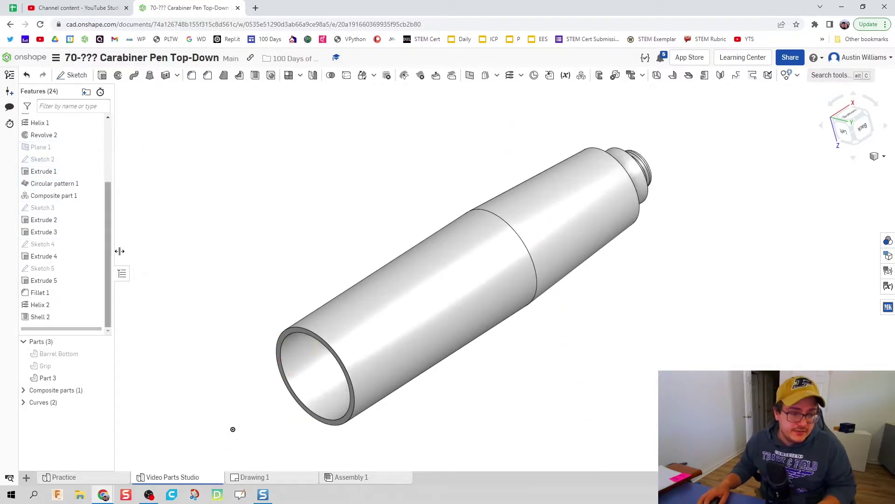
pyautogui.scroll(5, 262, 206)
pyautogui.scroll(-5, 263, 205)
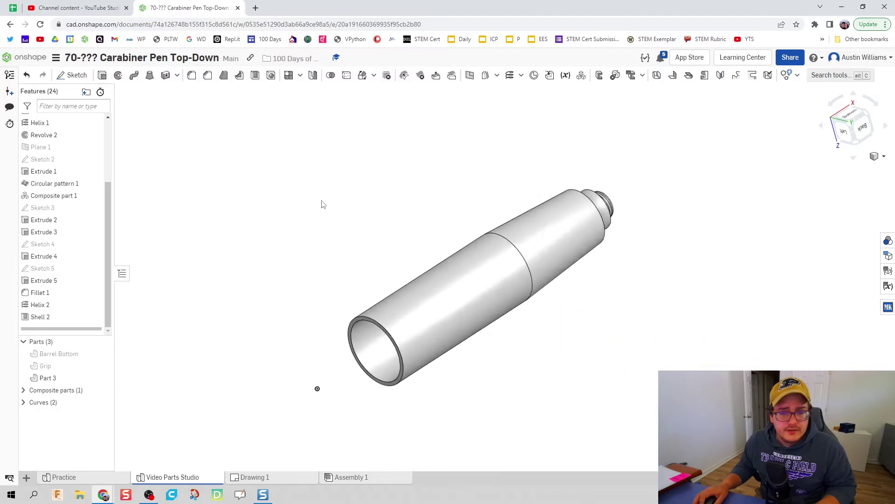
pyautogui.scroll(1, 78, 192)
pyautogui.scroll(3, 78, 192)
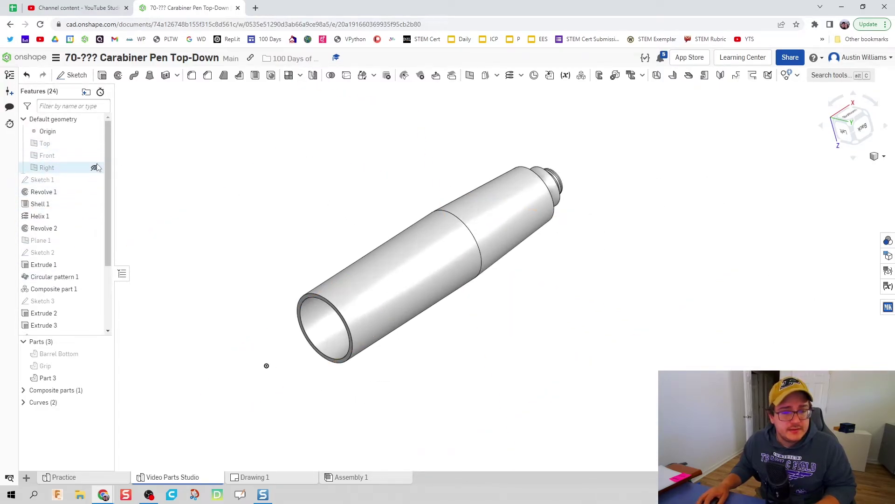
# Start a new sketch on the Top plane, viewed normal and zoomed onto the barrel top.
pyautogui.click(95, 144)
pyautogui.moveTo(406, 219)
pyautogui.mouseDown(button='right')
pyautogui.moveTo(404, 201)
pyautogui.moveTo(440, 182)
pyautogui.moveTo(435, 206)
pyautogui.moveTo(392, 216)
pyautogui.mouseUp(button='right')
pyautogui.rightClick(343, 160)
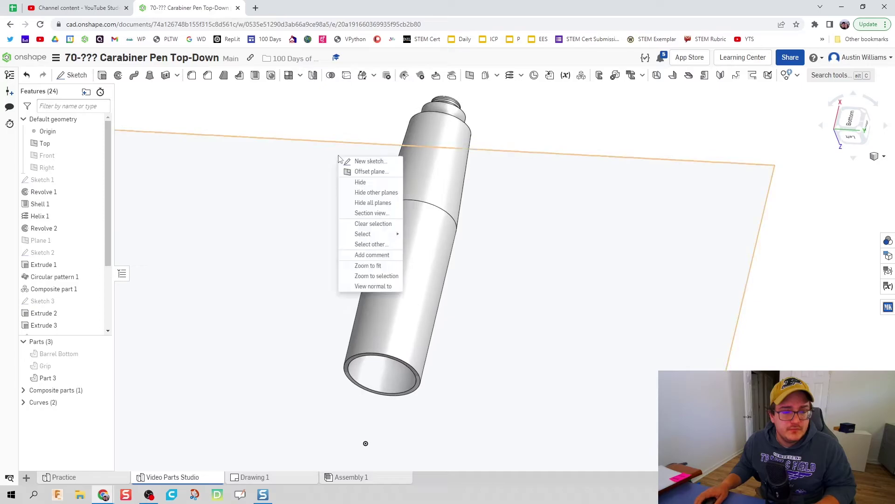
pyautogui.click(372, 288)
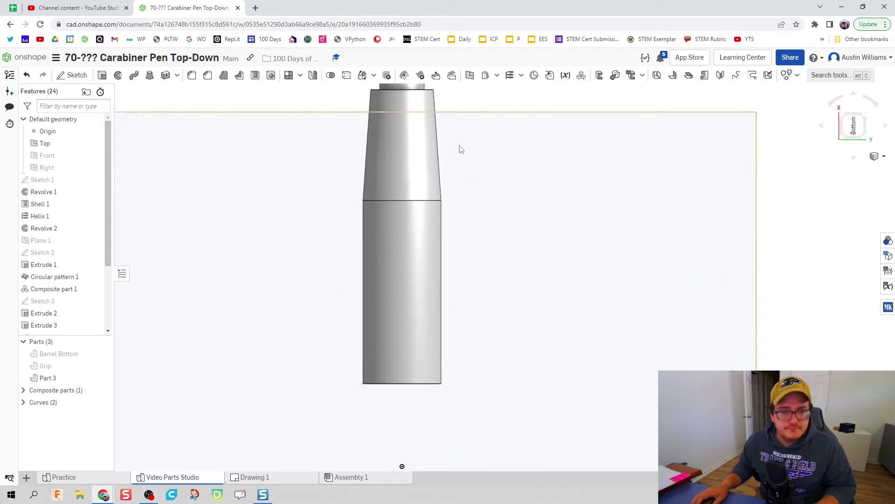
pyautogui.rightClick(461, 146)
pyautogui.click(493, 151)
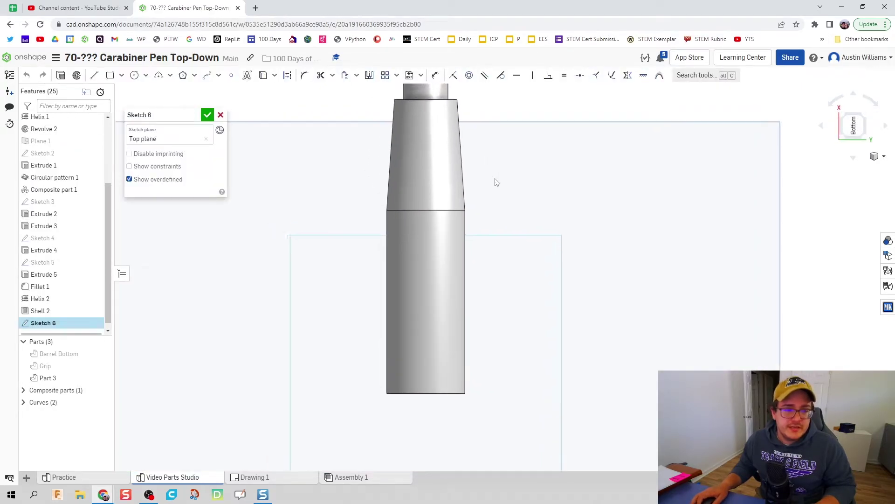
pyautogui.moveTo(514, 196); pyautogui.dragTo(540, 238, button='middle')
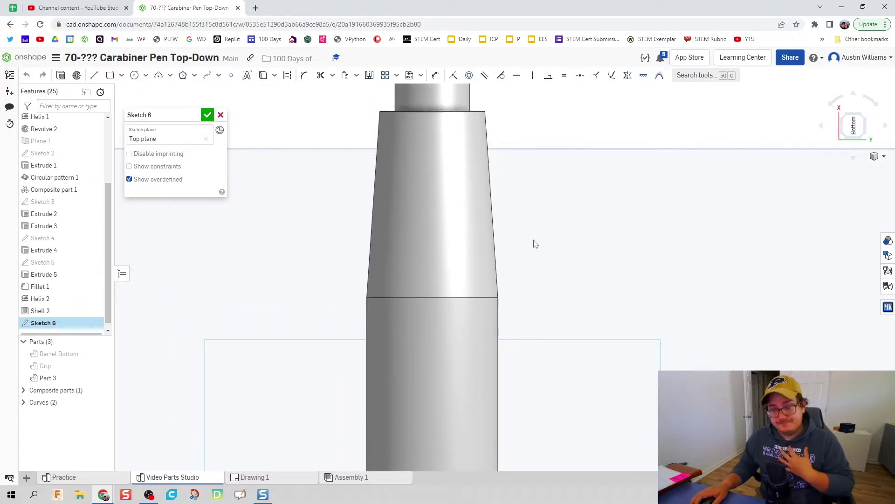
pyautogui.scroll(2, 532, 227)
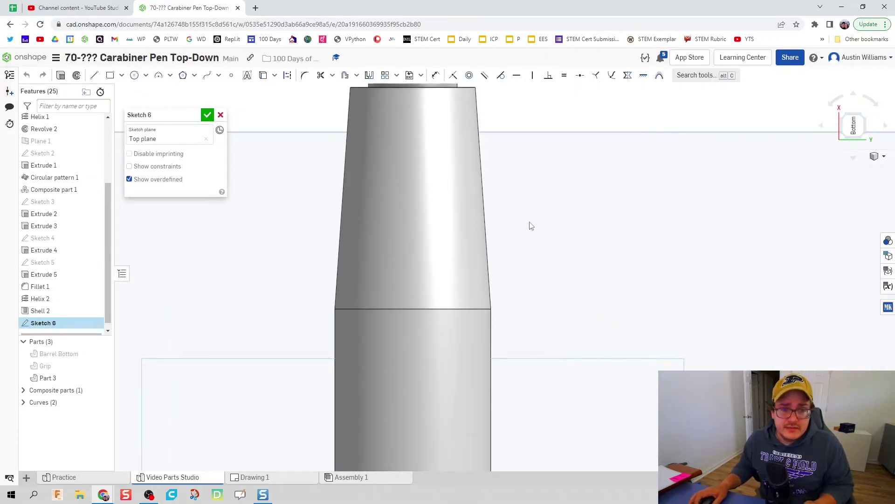
pyautogui.moveTo(532, 227); pyautogui.dragTo(583, 244, button='middle')
pyautogui.scroll(1, 540, 242)
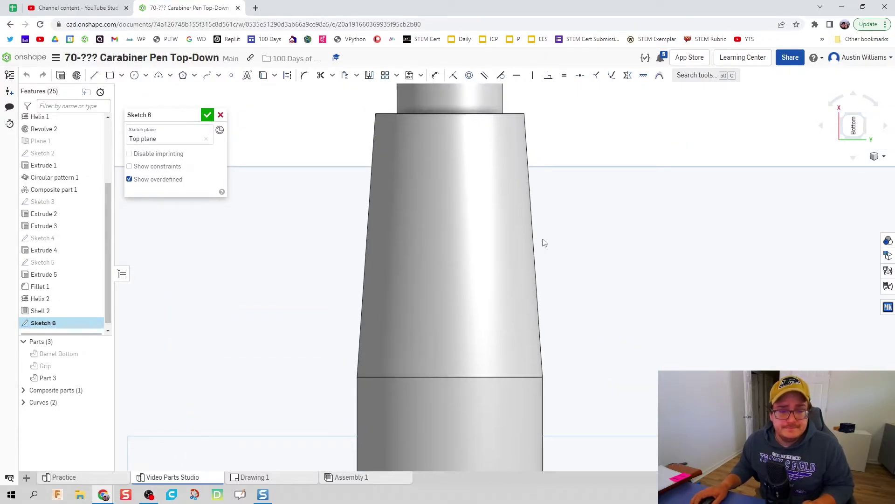
# Draw the slot rectangle and place it 0.08 below the barrel's top edge.
pyautogui.click(110, 75)
pyautogui.click(416, 129)
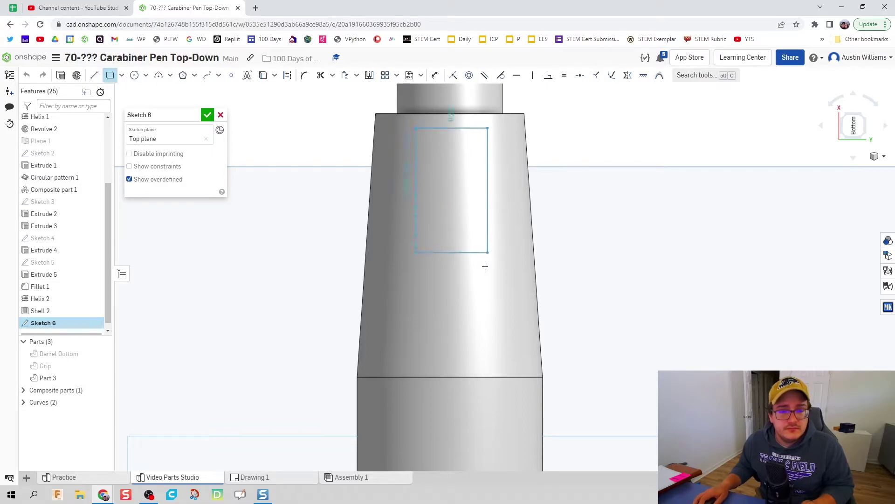
pyautogui.click(479, 301)
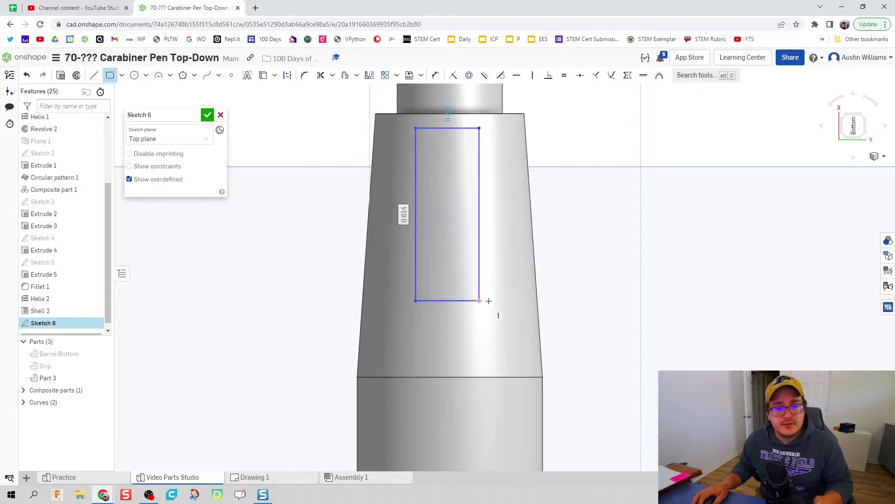
pyautogui.press('d')
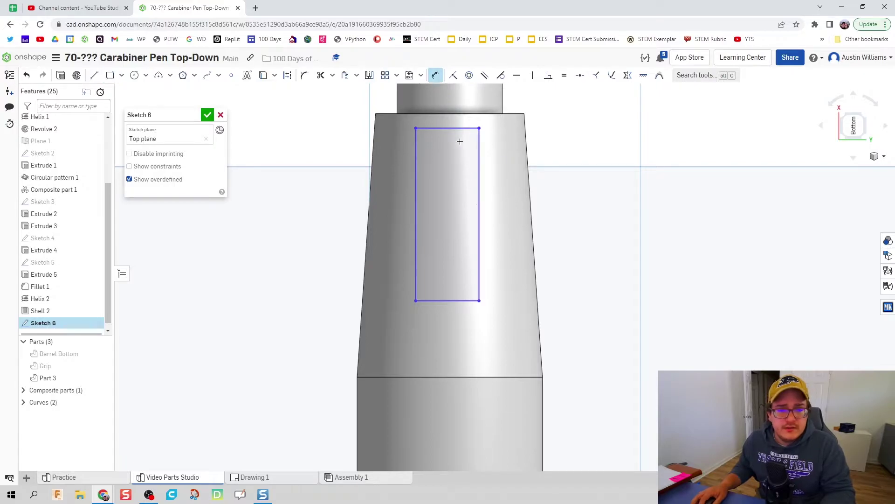
pyautogui.click(448, 128)
pyautogui.click(452, 113)
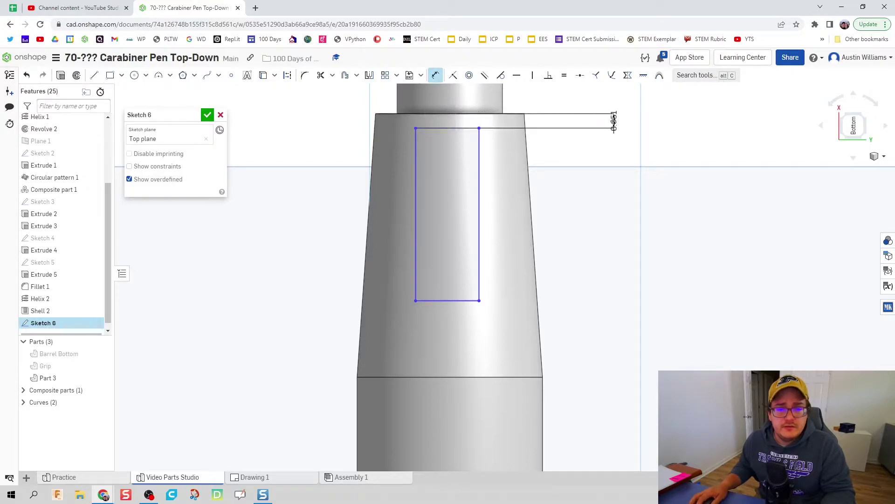
pyautogui.click(614, 121)
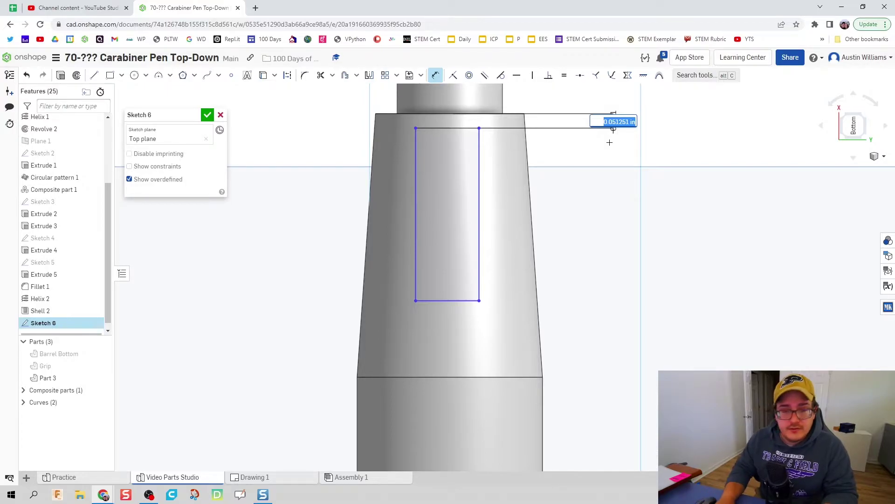
pyautogui.write('0.08')
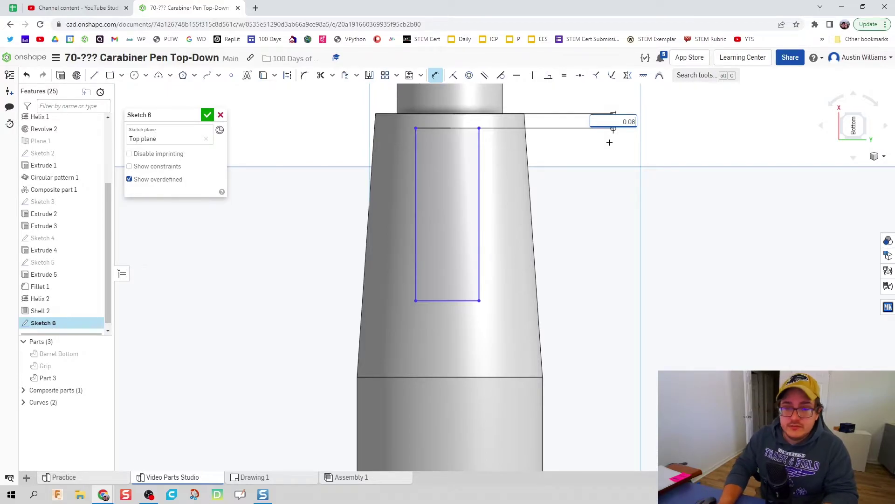
pyautogui.press('Return')
# Dimension the slot rectangle 0.75 long and 0.25 wide.
pyautogui.click(494, 244)
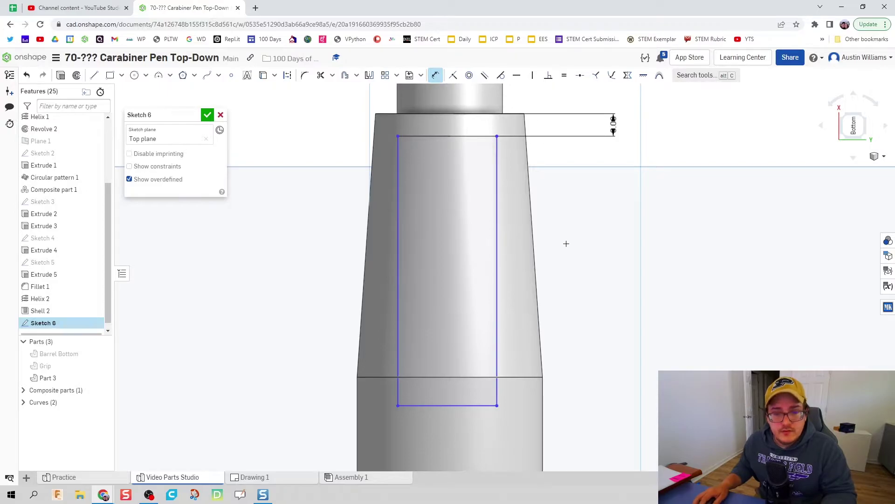
pyautogui.click(572, 243)
pyautogui.write('0.75')
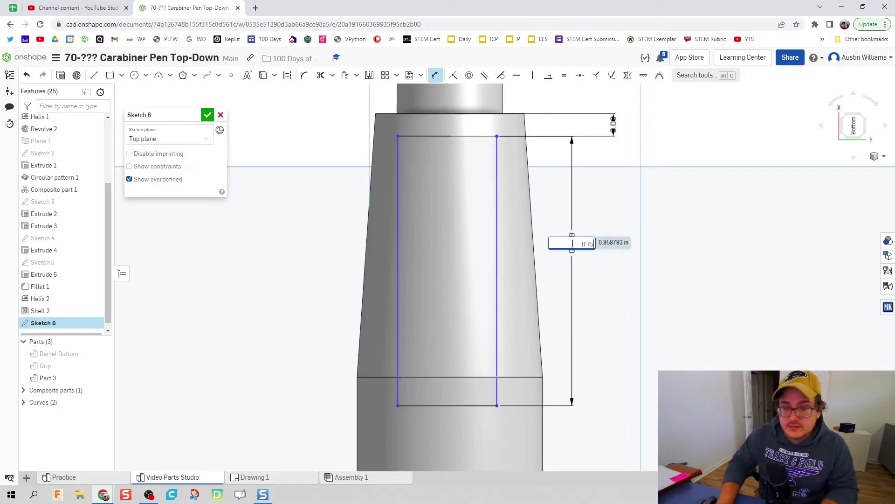
pyautogui.press('Return')
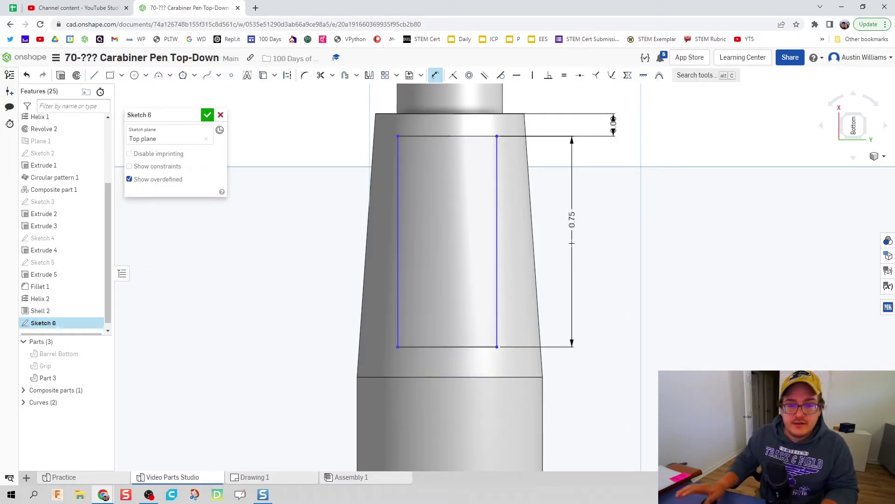
pyautogui.click(460, 347)
pyautogui.click(451, 412)
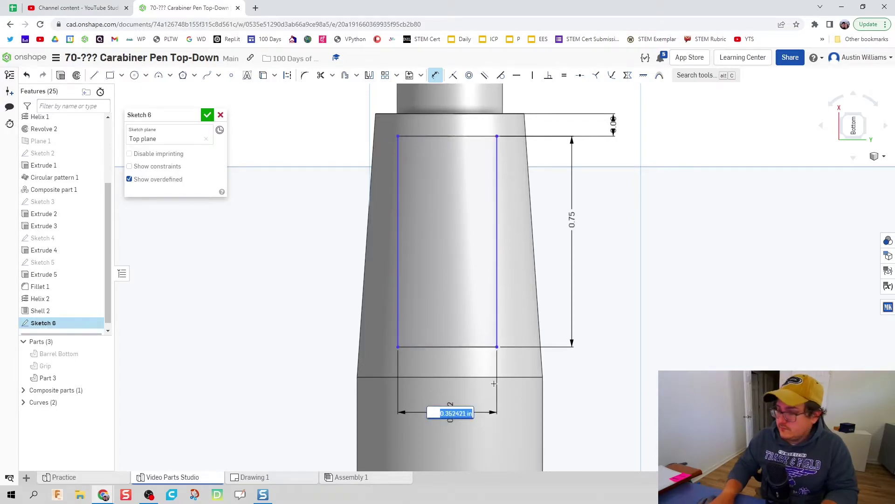
pyautogui.write('0')
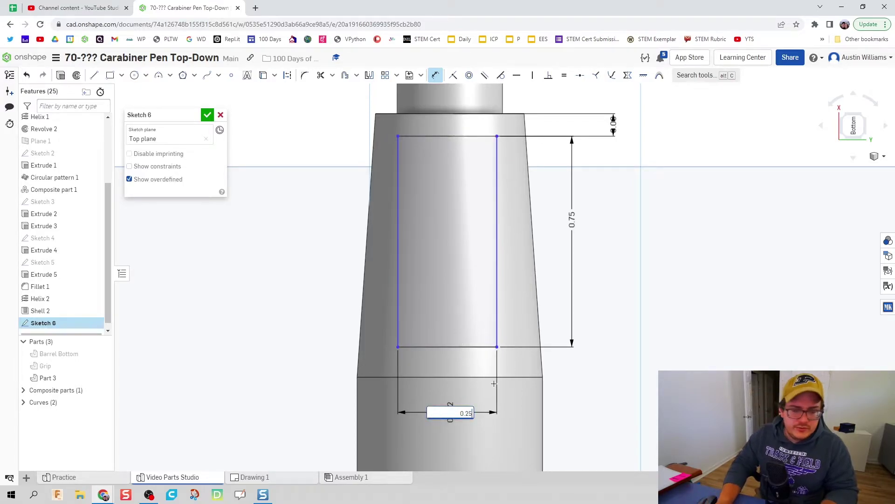
pyautogui.write('.25')
pyautogui.press('Return')
pyautogui.scroll(2, 422, 137)
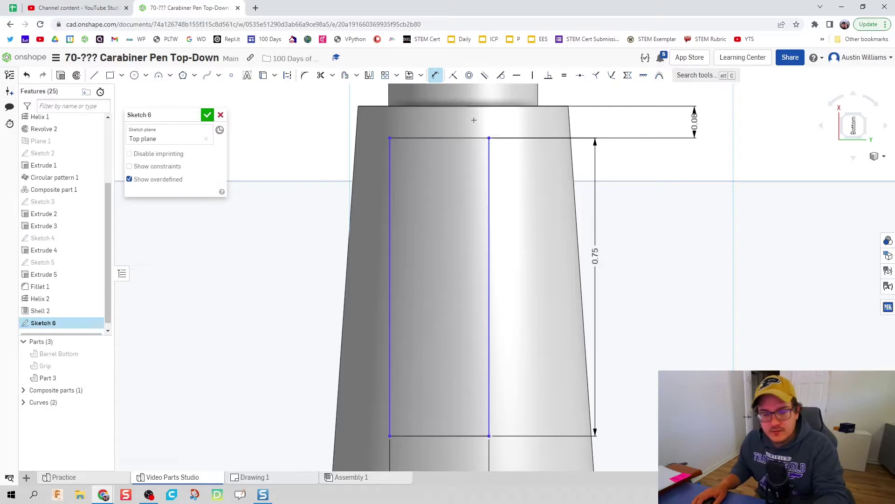
pyautogui.press('l')
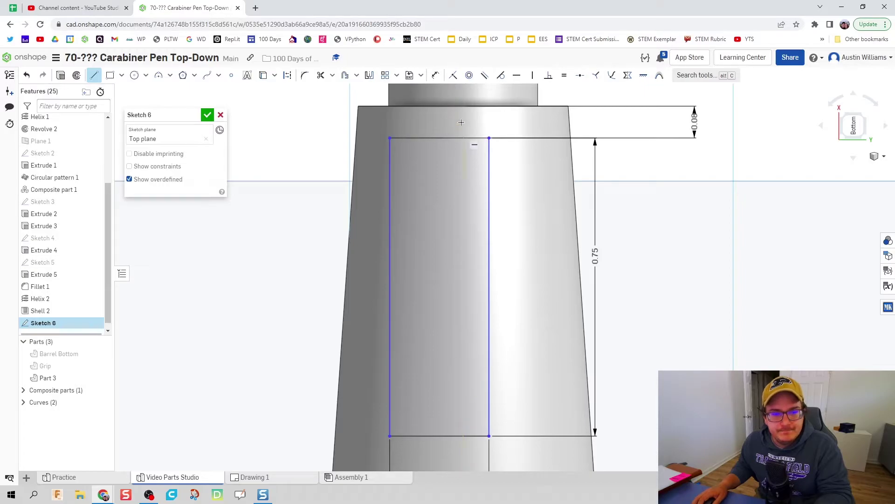
# Draw a vertical line through the slot and convert it to a construction line.
pyautogui.click(462, 93)
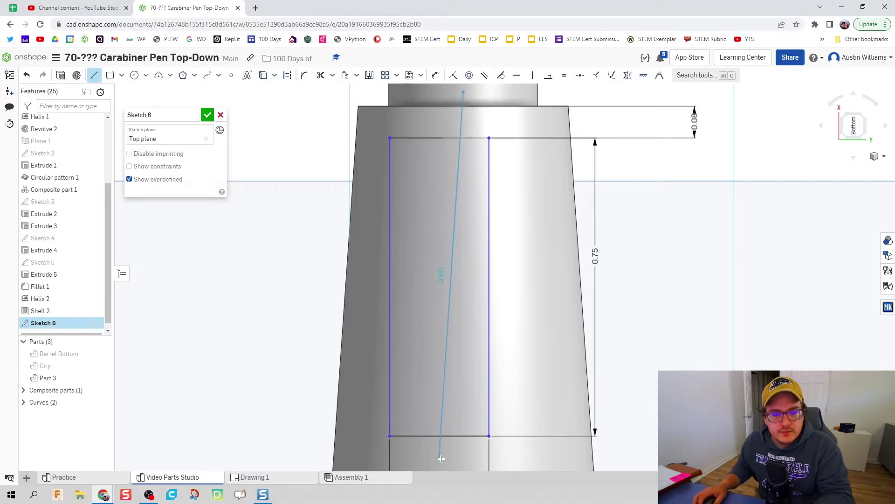
pyautogui.click(464, 467)
pyautogui.press('Escape')
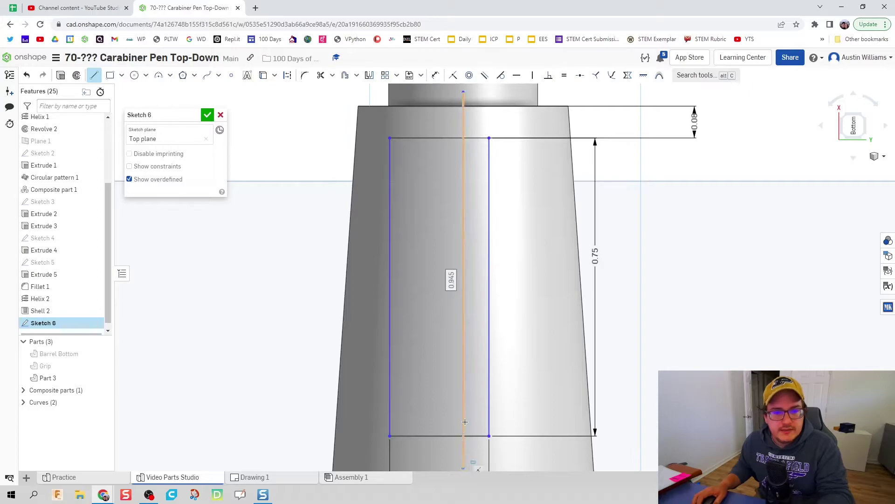
pyautogui.rightClick(461, 118)
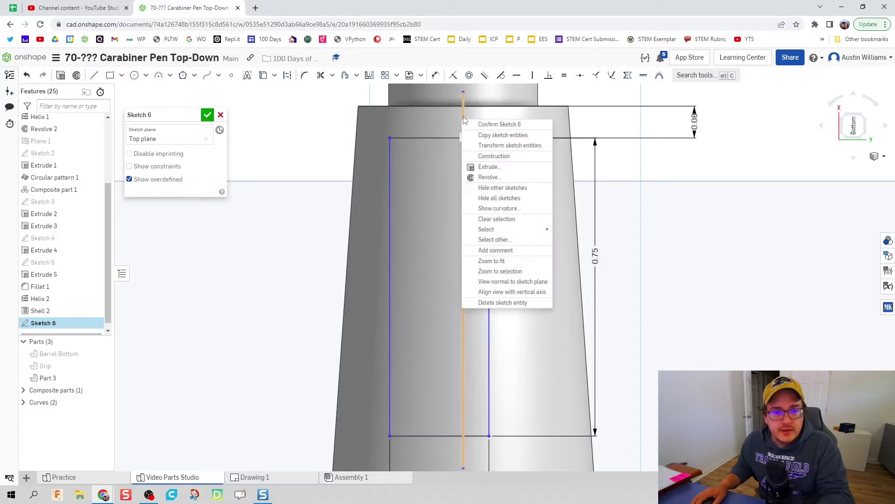
pyautogui.click(510, 157)
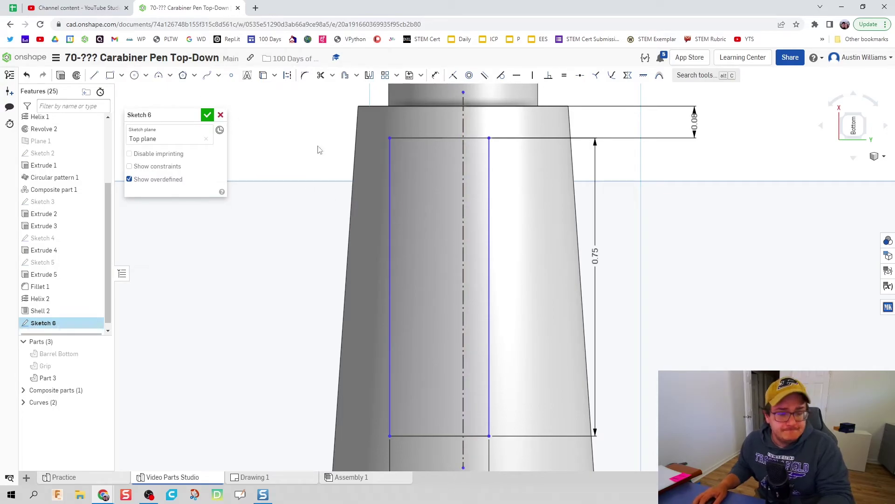
# Dimension the centerline 0.125 from the slot's right side to centre the slot.
pyautogui.press('d')
pyautogui.click(468, 242)
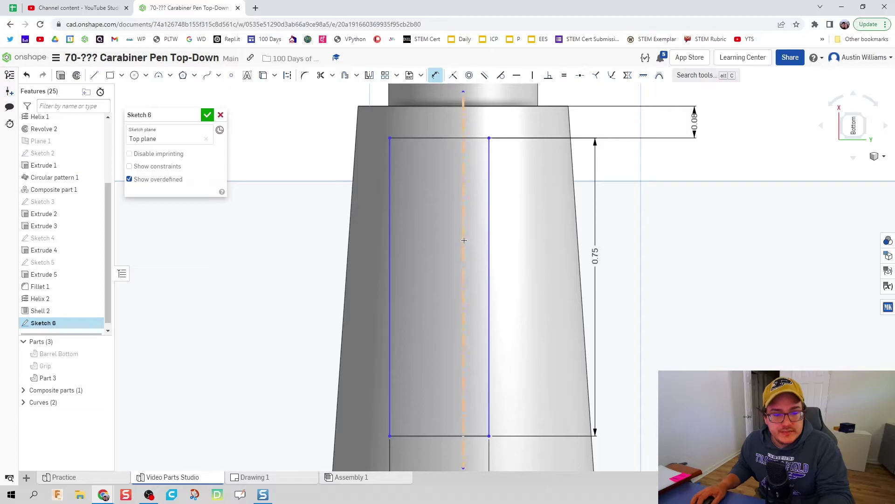
pyautogui.click(489, 245)
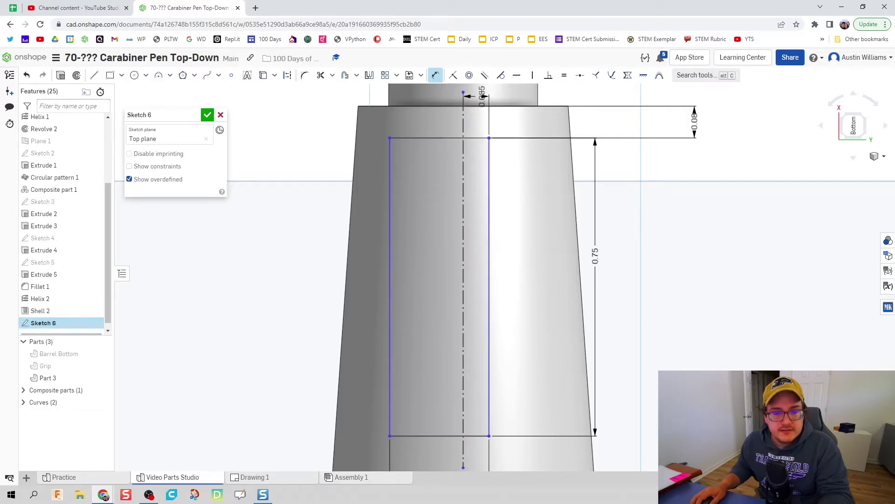
pyautogui.click(476, 123)
pyautogui.write('0')
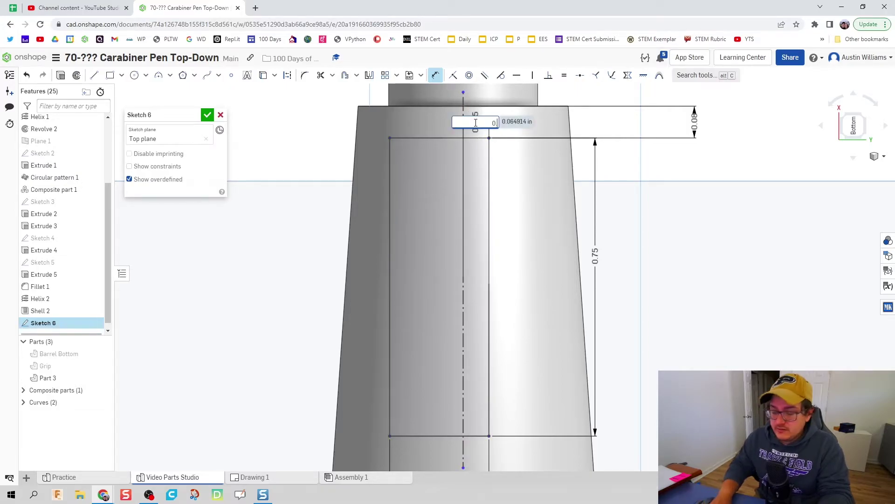
pyautogui.write('.125')
pyautogui.press('Return')
pyautogui.scroll(-2, 446, 159)
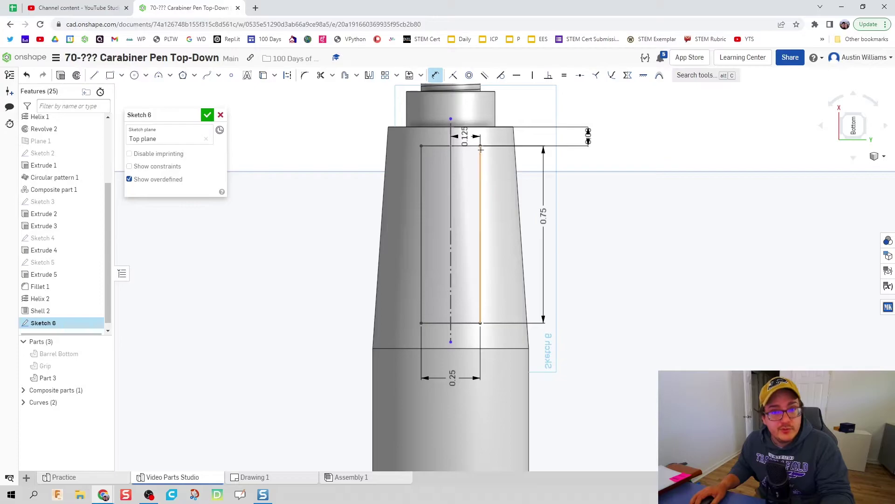
pyautogui.scroll(3, 445, 168)
pyautogui.moveTo(446, 167); pyautogui.dragTo(525, 169, button='middle')
pyautogui.scroll(1, 480, 182)
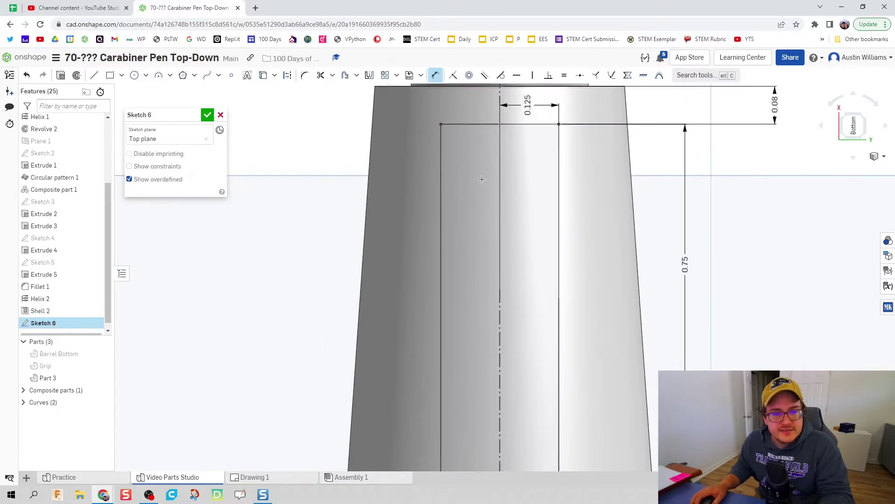
pyautogui.scroll(-2, 460, 169)
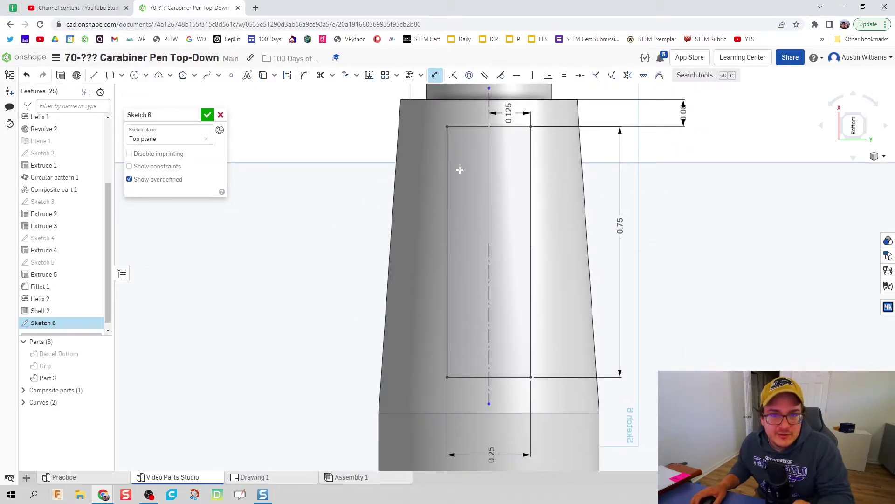
# Fillet the slot's two bottom corners with a 0.075 radius.
pyautogui.click(304, 75)
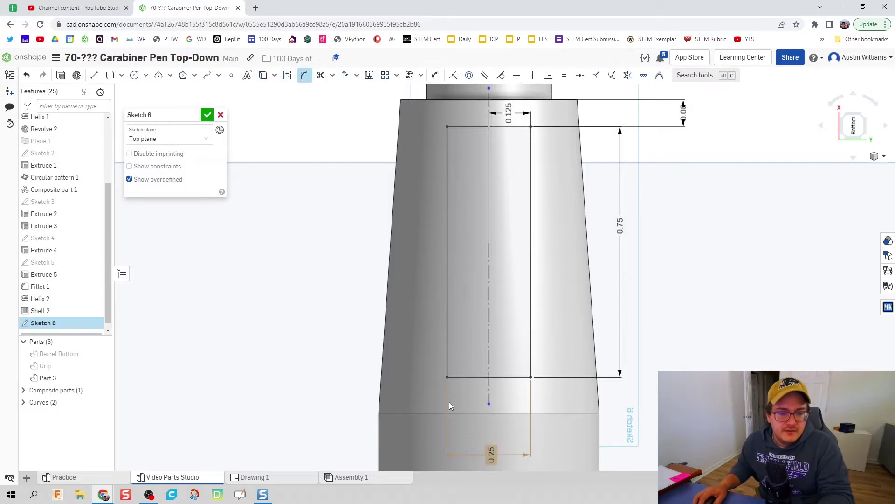
pyautogui.click(448, 377)
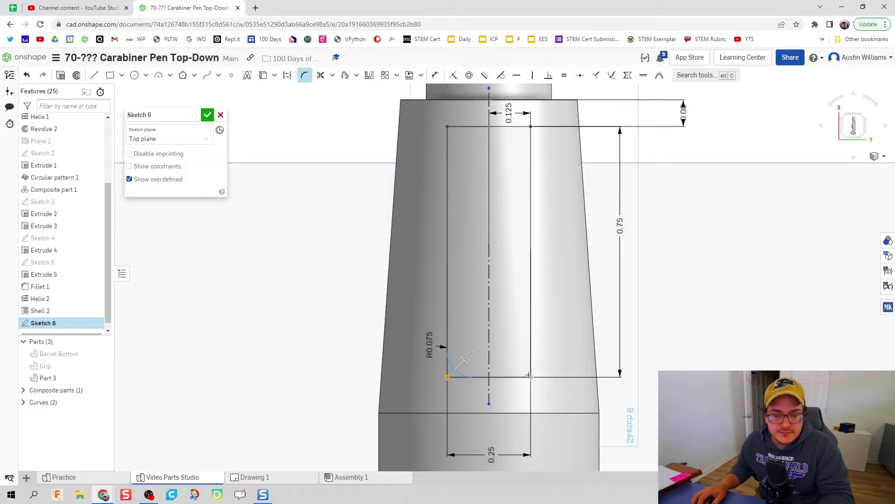
pyautogui.click(530, 376)
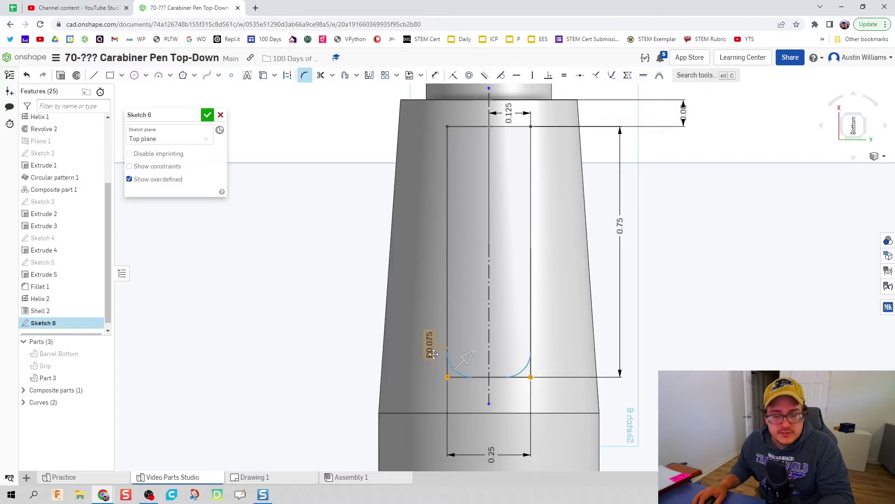
pyautogui.click(317, 308)
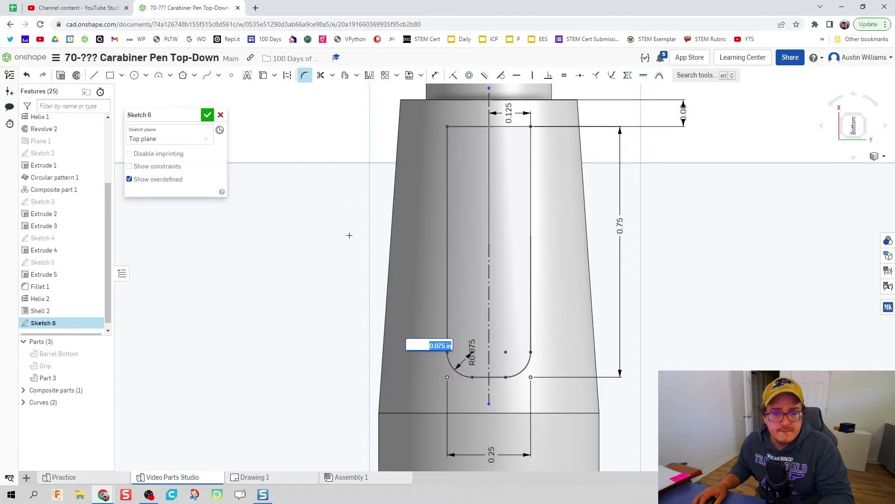
pyautogui.press('Return')
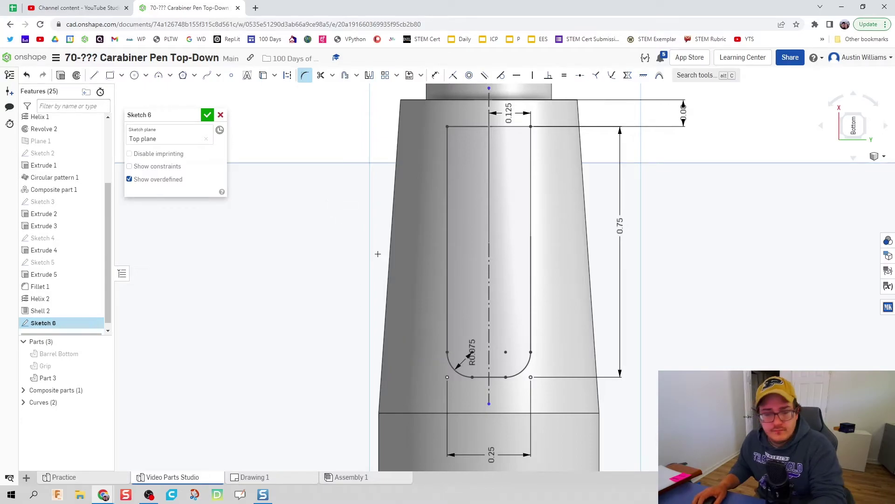
# Draw a three-point arc between the slot's side lines, tangent to the top line.
pyautogui.click(160, 75)
pyautogui.scroll(2, 446, 146)
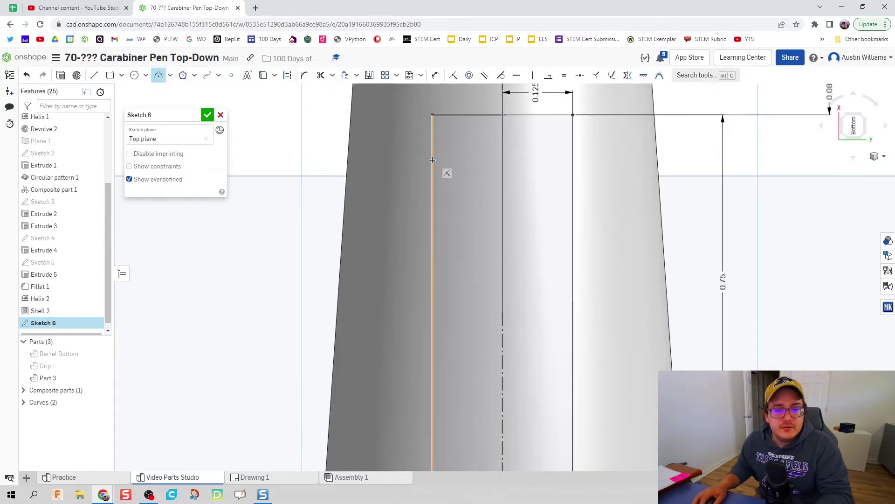
pyautogui.click(433, 160)
pyautogui.click(573, 164)
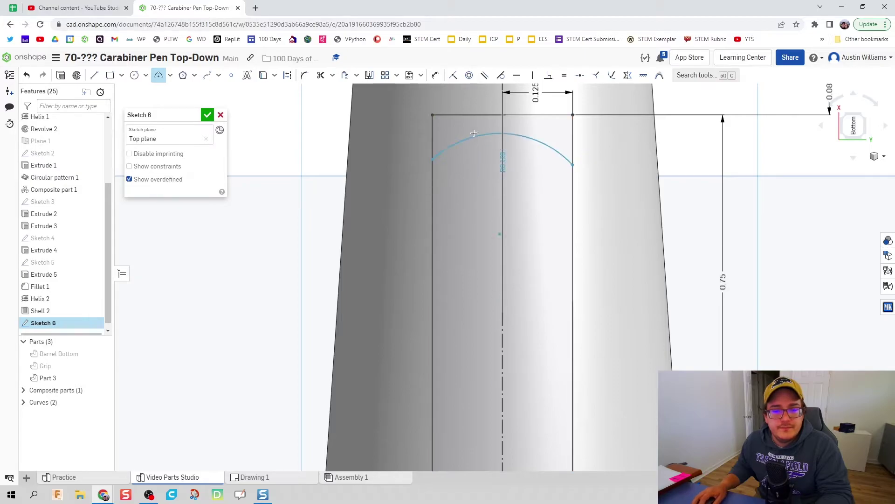
pyautogui.click(502, 125)
pyautogui.press('Escape')
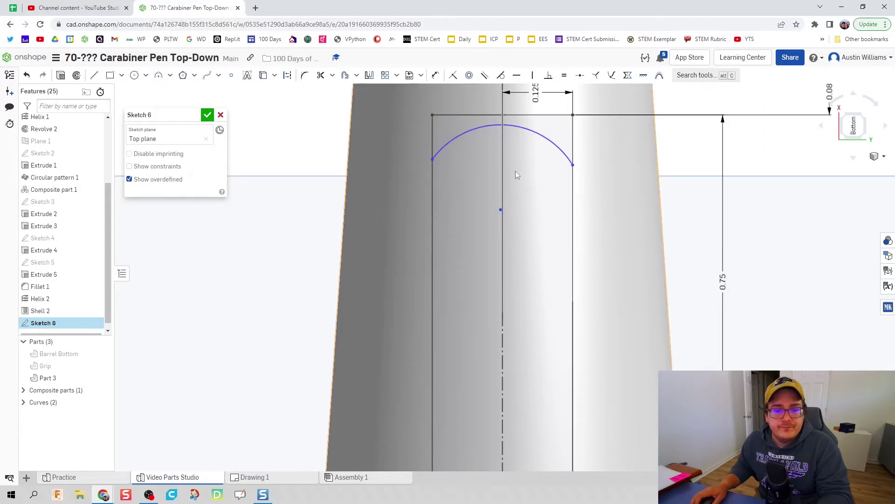
pyautogui.scroll(3, 515, 169)
pyautogui.scroll(-3, 513, 217)
pyautogui.click(501, 75)
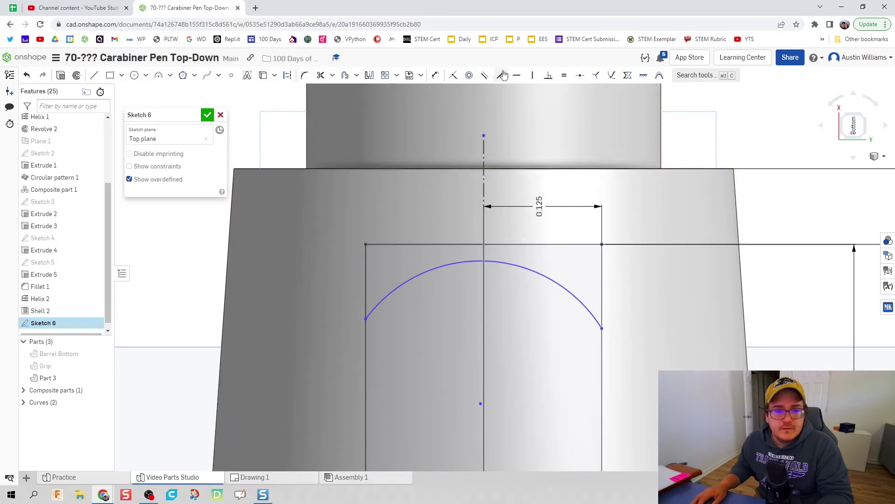
pyautogui.click(495, 261)
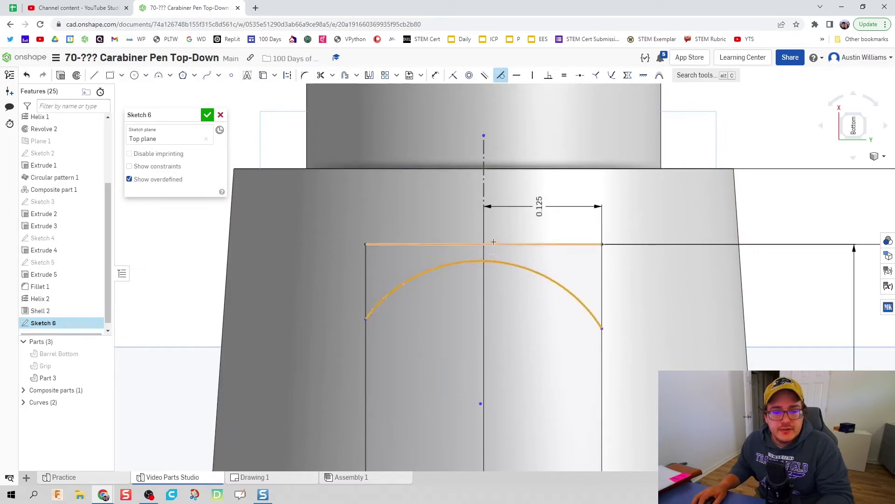
pyautogui.click(494, 243)
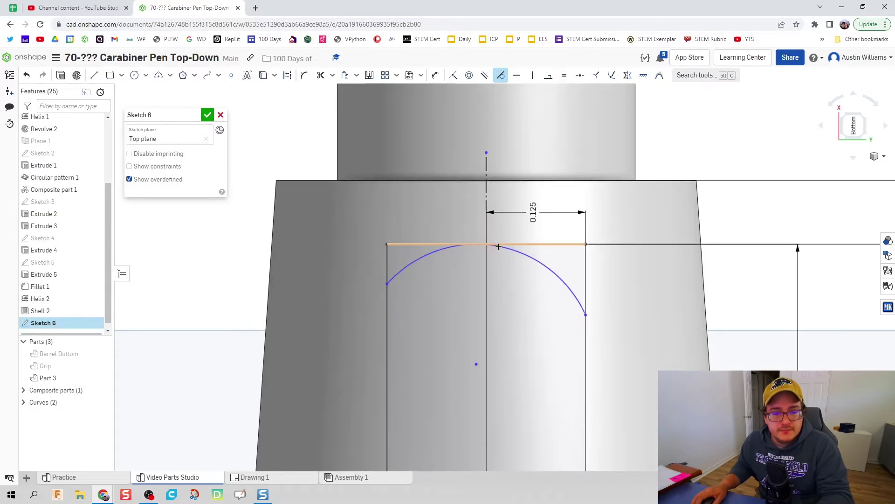
pyautogui.scroll(-3, 500, 242)
# Dimension both arc ends 0.05 below the top line.
pyautogui.press('d')
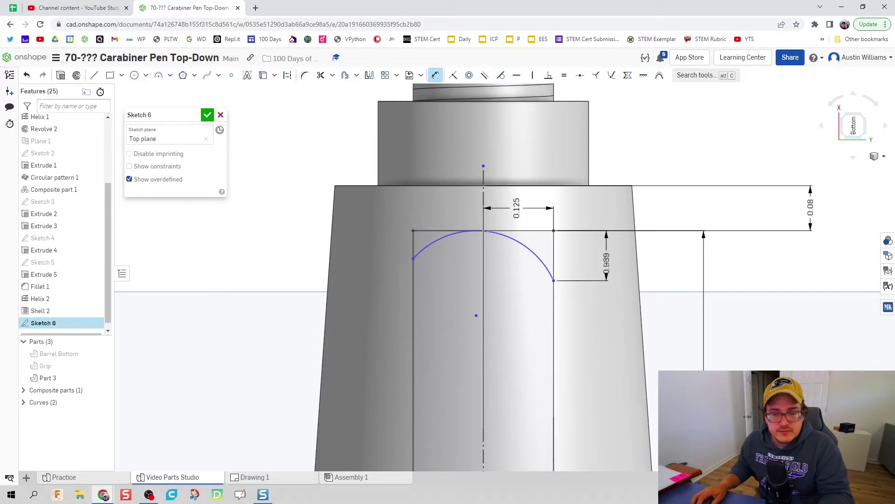
pyautogui.click(607, 263)
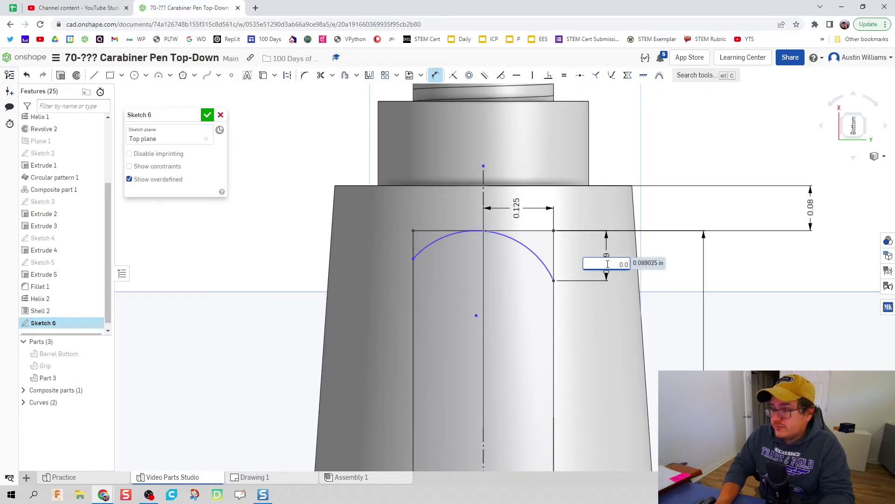
pyautogui.press('Return')
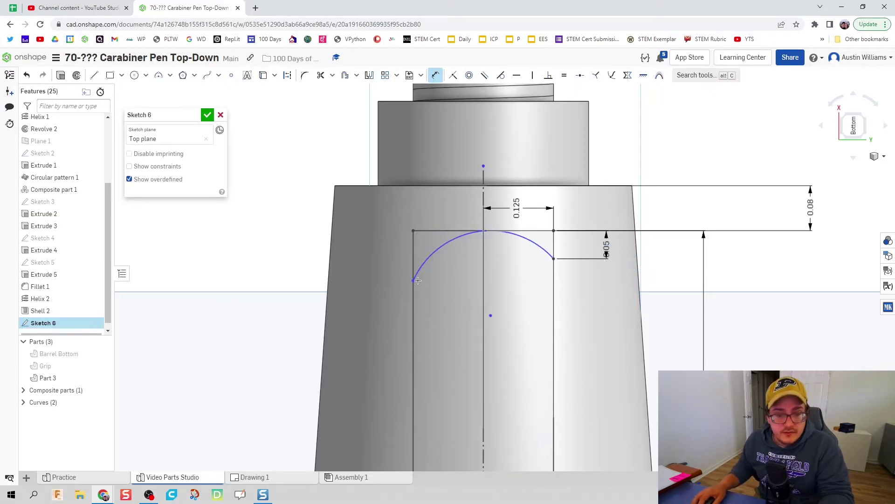
pyautogui.click(381, 239)
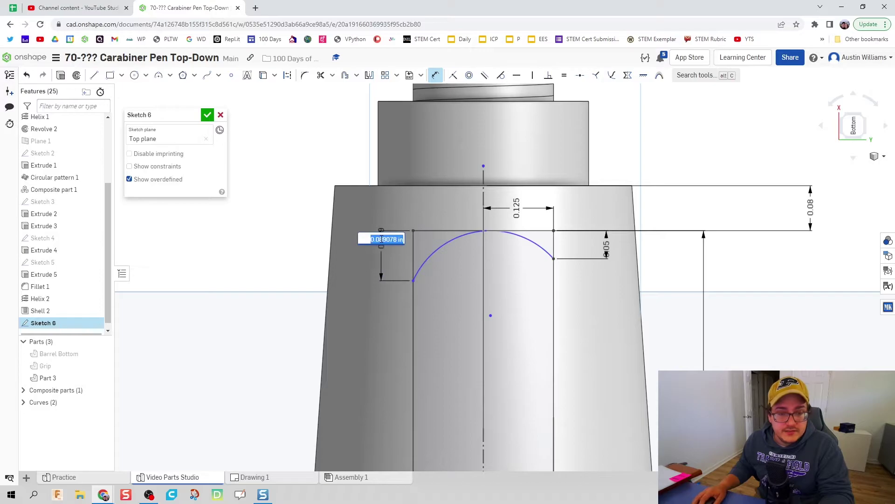
pyautogui.press('Return')
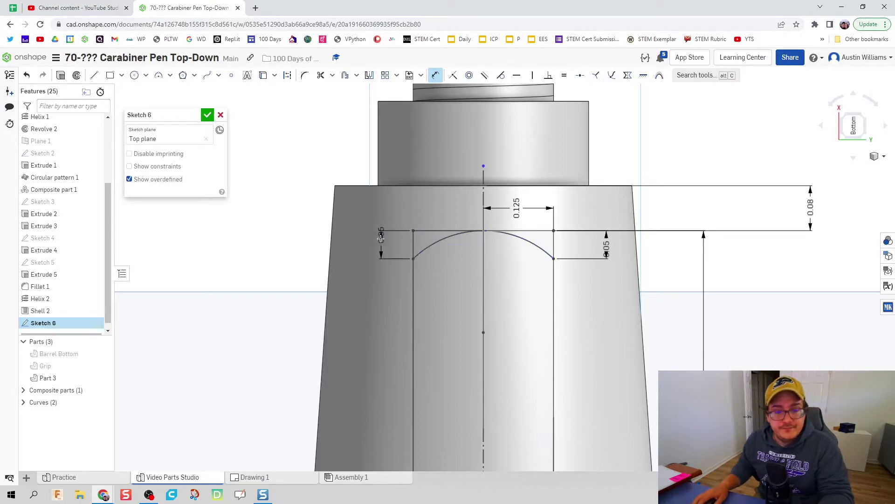
pyautogui.moveTo(381, 239)
pyautogui.mouseDown(button='right')
pyautogui.moveTo(485, 304)
pyautogui.moveTo(447, 261)
pyautogui.mouseUp(button='right')
pyautogui.scroll(-3, 485, 305)
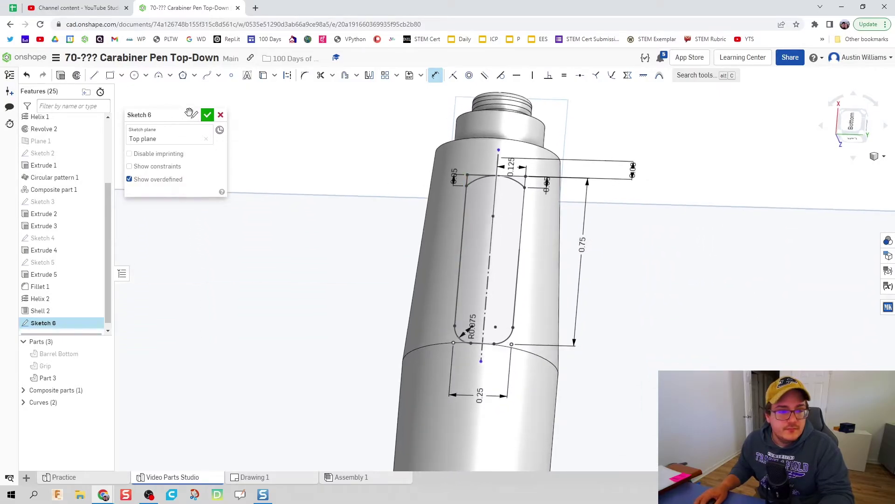
# Finish Sketch 6 and extrude its regions as a flipped Remove cut through the barrel wall.
pyautogui.click(207, 115)
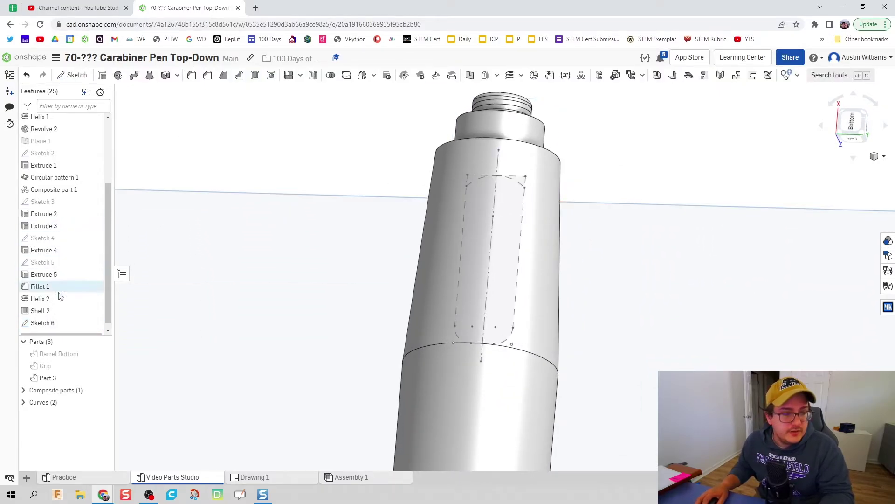
pyautogui.scroll(-1, 74, 301)
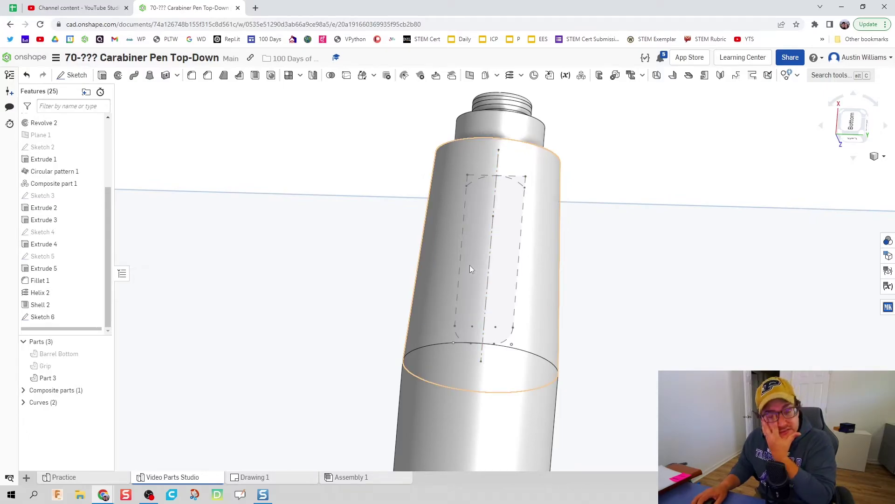
pyautogui.click(102, 75)
pyautogui.scroll(-1, 54, 298)
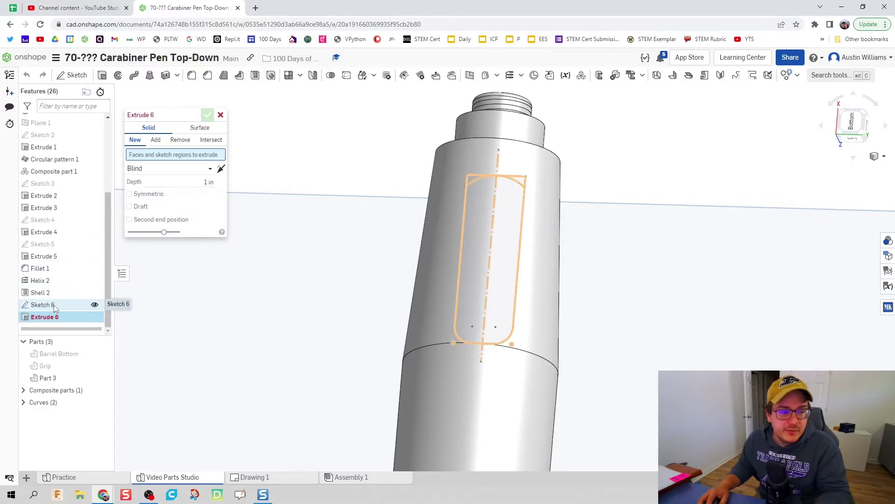
pyautogui.click(54, 304)
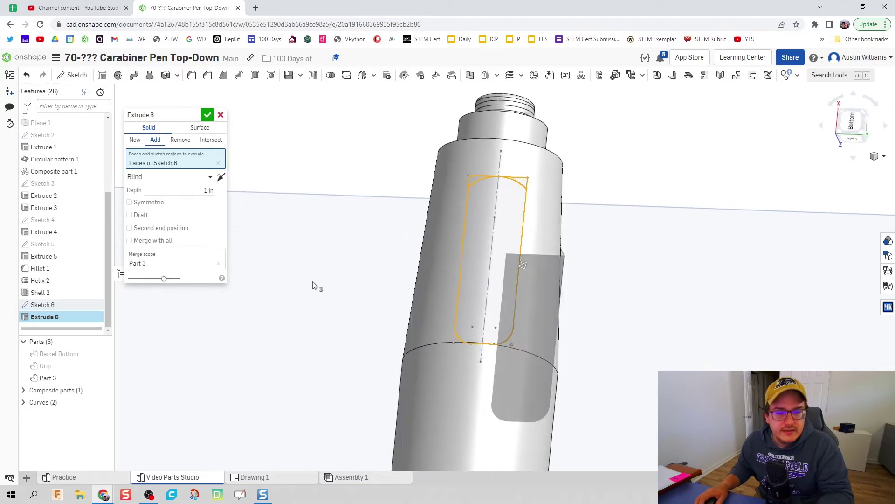
pyautogui.click(220, 177)
pyautogui.moveTo(347, 223); pyautogui.dragTo(343, 189, button='right')
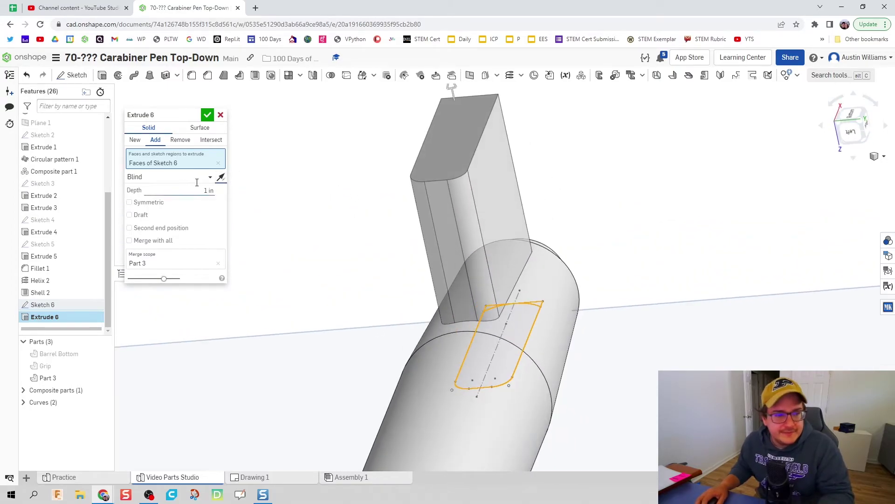
pyautogui.click(180, 141)
pyautogui.moveTo(307, 240); pyautogui.dragTo(321, 268, button='right')
pyautogui.click(207, 115)
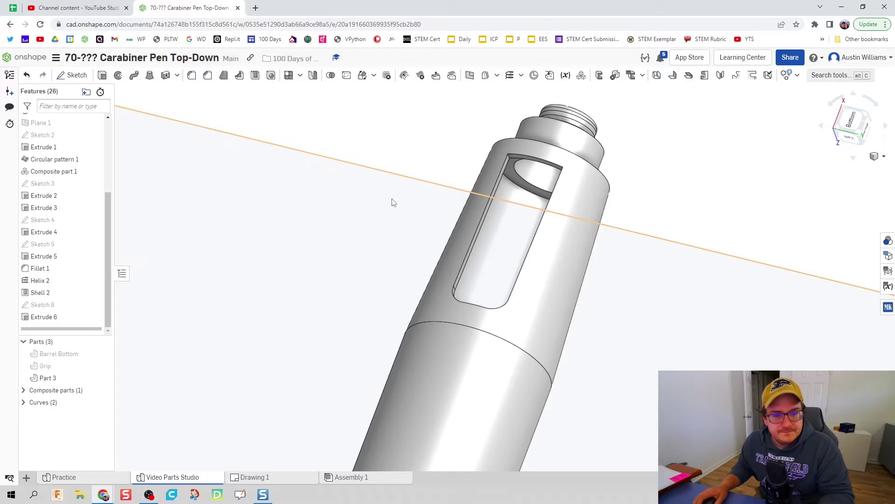
pyautogui.moveTo(394, 199)
pyautogui.mouseDown(button='right')
pyautogui.moveTo(414, 182)
pyautogui.moveTo(383, 199)
pyautogui.mouseUp(button='right')
pyautogui.moveTo(527, 131); pyautogui.dragTo(433, 127, button='right')
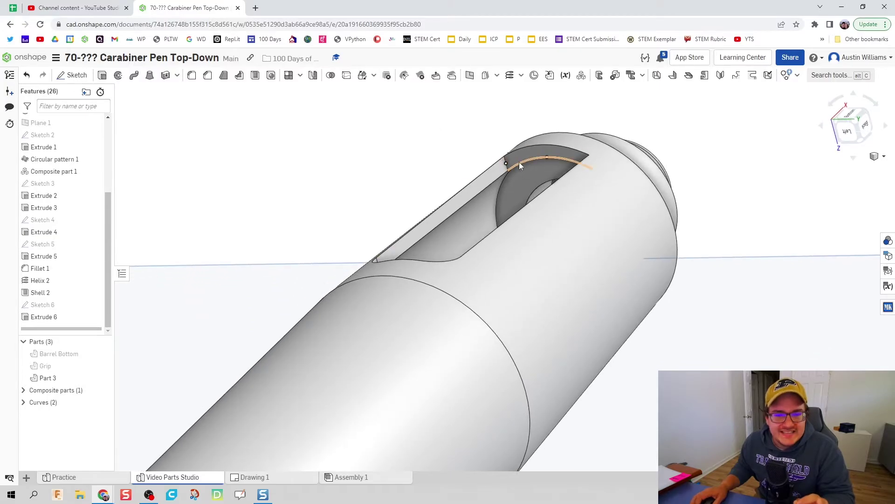
pyautogui.click(81, 481)
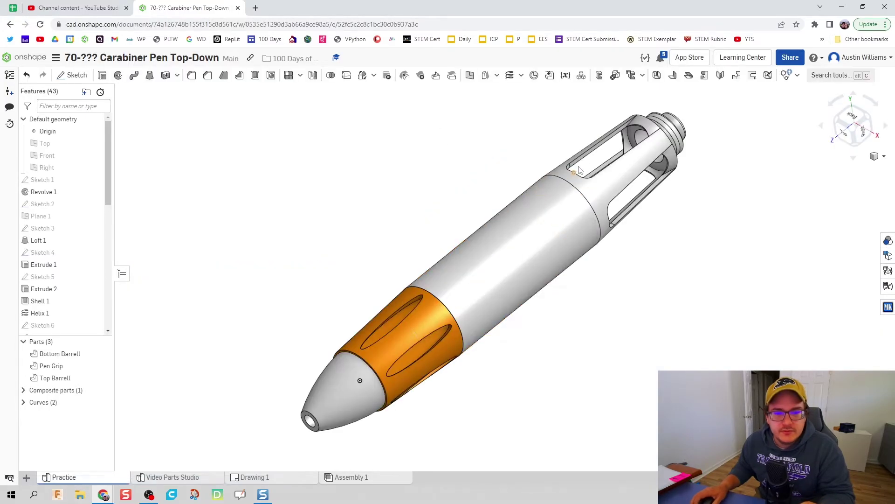
pyautogui.scroll(5, 637, 125)
pyautogui.moveTo(631, 133); pyautogui.dragTo(558, 230, button='middle')
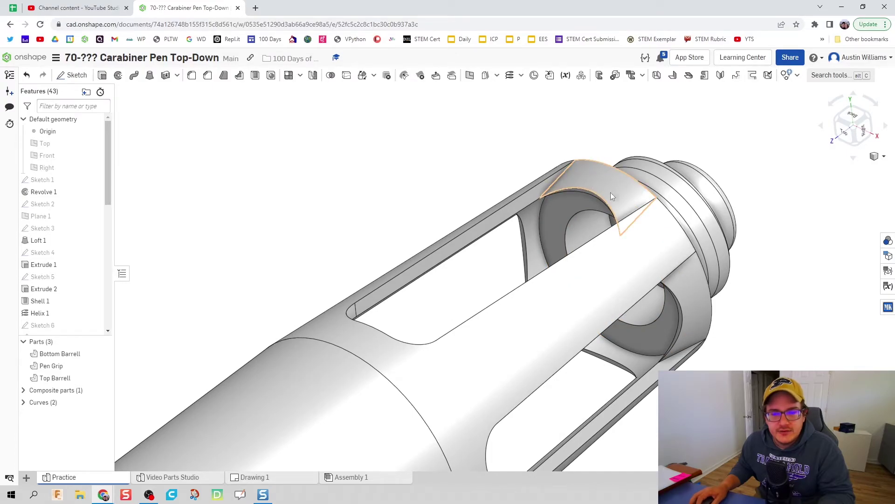
pyautogui.scroll(-3, 612, 196)
pyautogui.moveTo(626, 219); pyautogui.dragTo(606, 261, button='right')
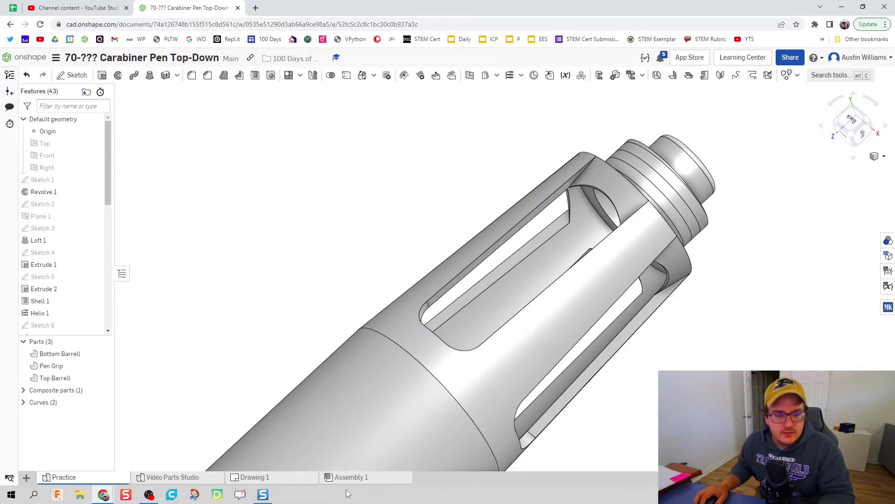
pyautogui.click(209, 478)
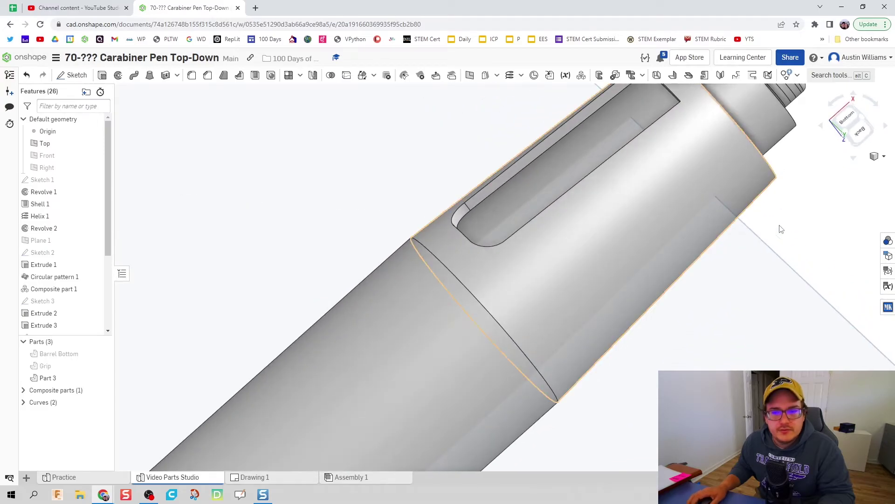
# Delete the Helix 2 feature.
pyautogui.scroll(-2, 61, 280)
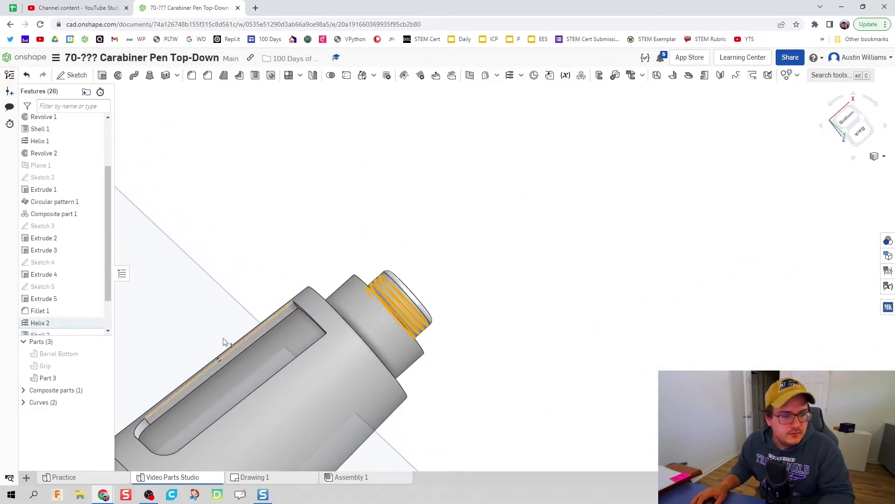
pyautogui.rightClick(30, 326)
pyautogui.click(34, 328)
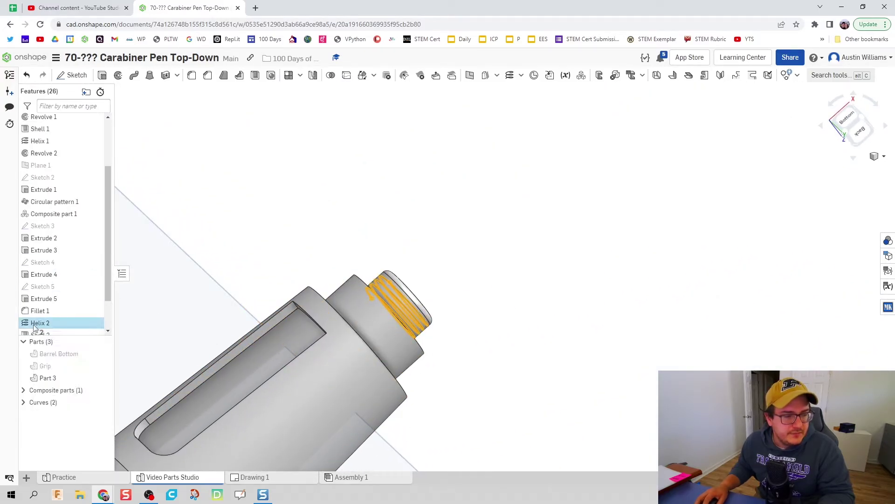
pyautogui.rightClick(35, 328)
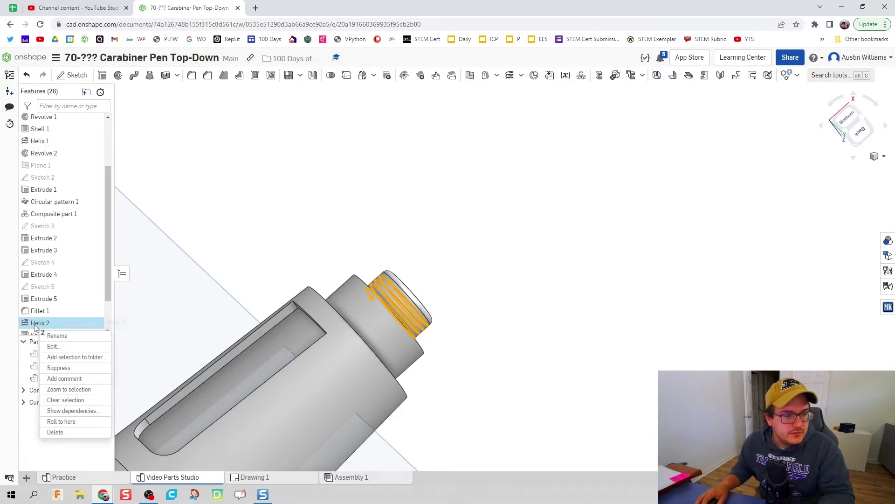
pyautogui.click(87, 434)
# Create a new four-turn clockwise helix on the tip's cylindrical face.
pyautogui.moveTo(385, 221); pyautogui.dragTo(536, 189, button='middle')
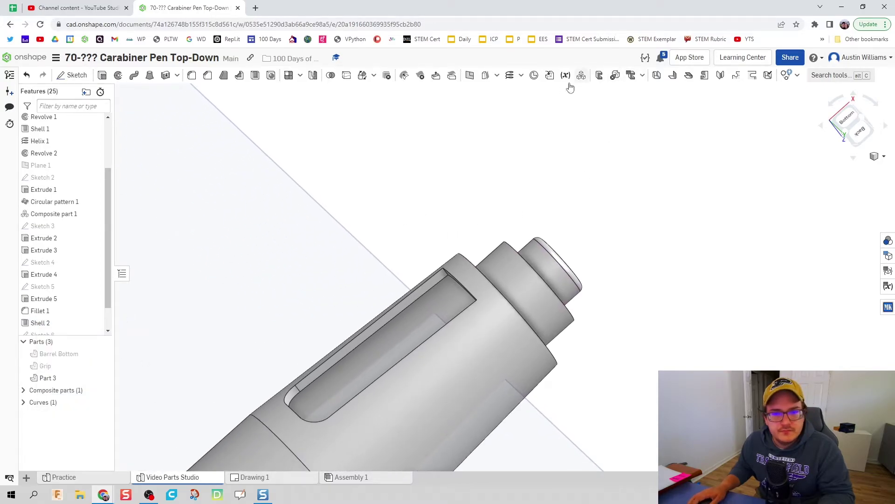
pyautogui.click(513, 78)
pyautogui.click(516, 289)
pyautogui.moveTo(481, 187); pyautogui.dragTo(469, 198, button='right')
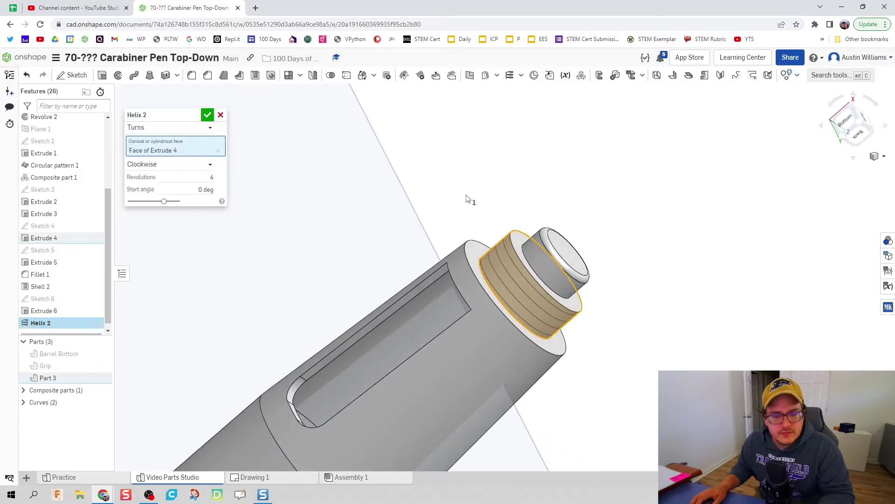
pyautogui.click(207, 114)
pyautogui.moveTo(251, 247); pyautogui.dragTo(327, 177, button='right')
# Sketch on the slot's end face, project the slot window edges into it, and finish Sketch 7.
pyautogui.click(72, 75)
pyautogui.scroll(5, 483, 228)
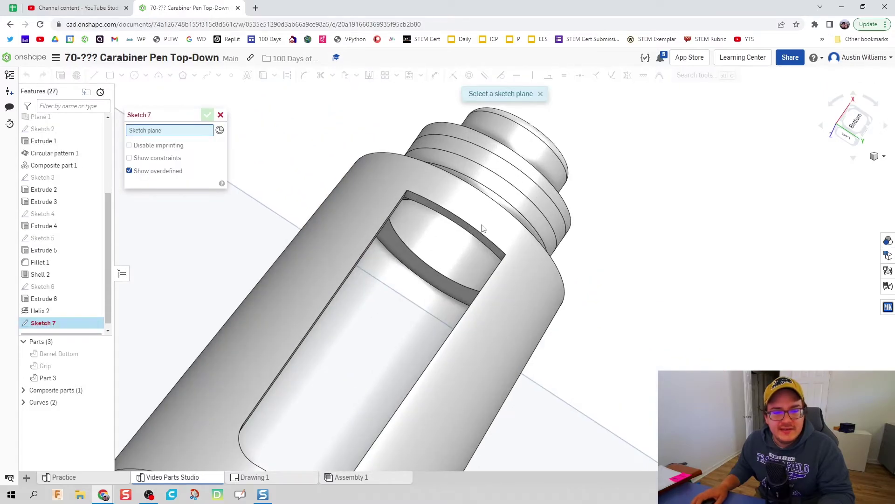
pyautogui.click(467, 231)
pyautogui.rightClick(464, 231)
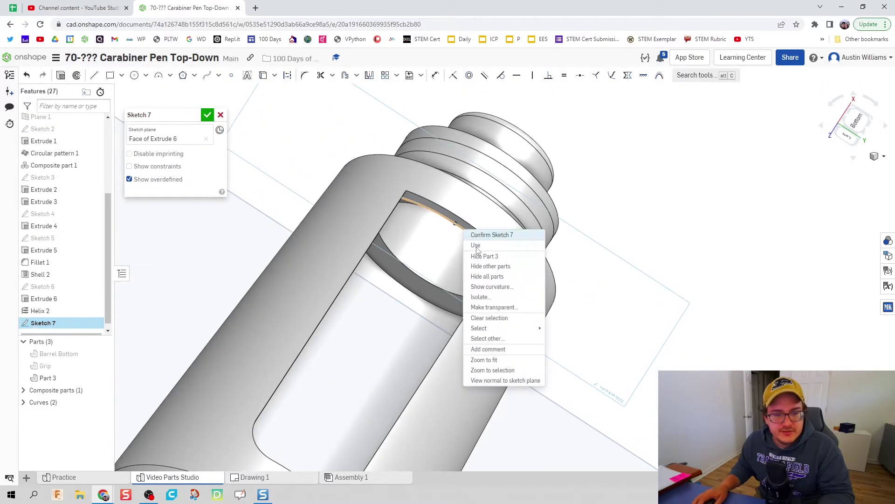
pyautogui.click(436, 205)
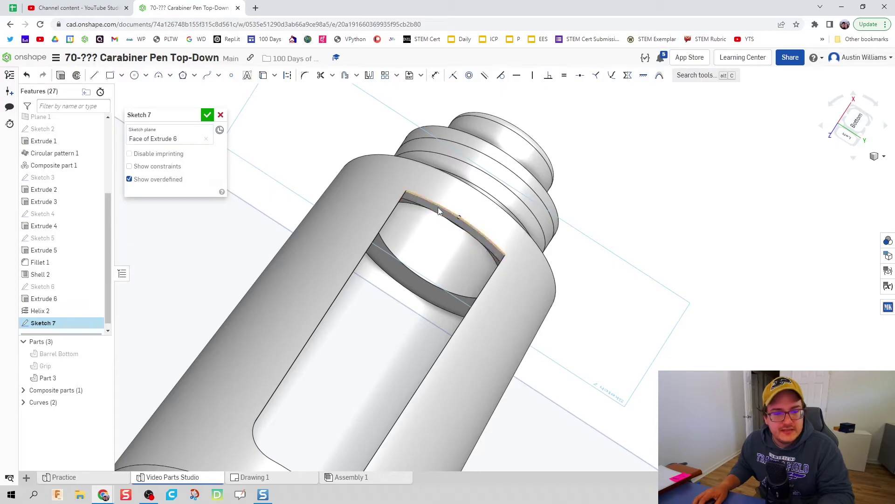
pyautogui.rightClick(439, 210)
pyautogui.click(493, 360)
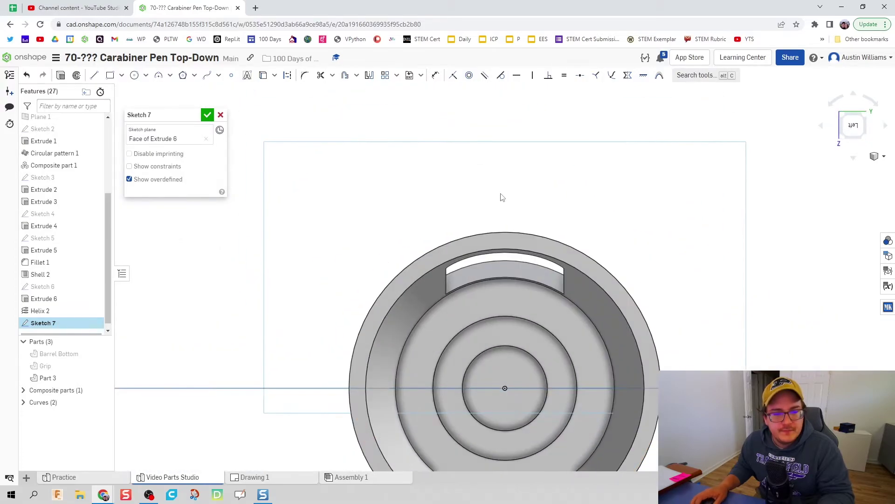
pyautogui.moveTo(505, 243); pyautogui.dragTo(526, 310, button='right')
pyautogui.scroll(5, 506, 307)
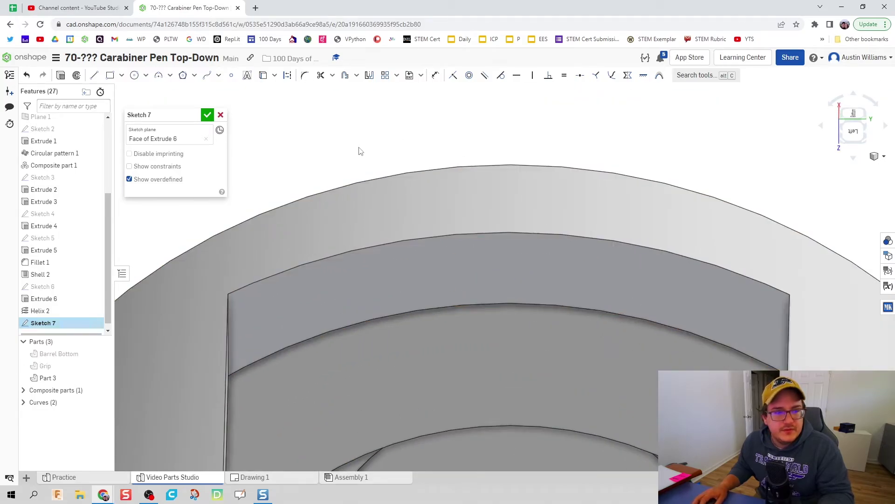
pyautogui.click(264, 76)
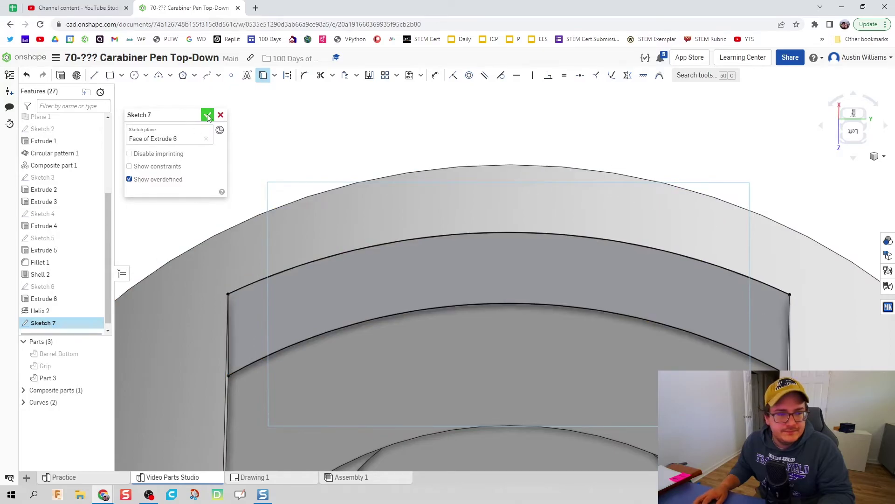
pyautogui.click(208, 114)
pyautogui.moveTo(537, 122); pyautogui.dragTo(458, 222, button='right')
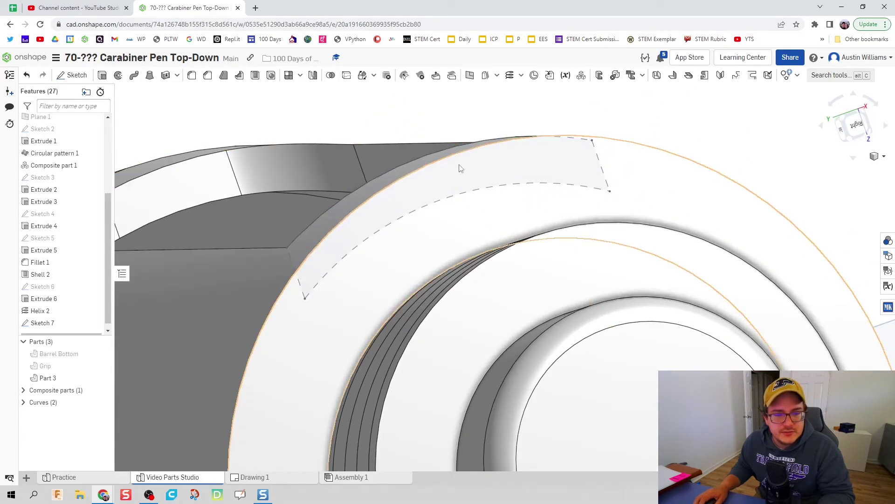
# Start a sketch on the Extrude 3 face, viewed normal, and project its outer edge.
pyautogui.click(71, 75)
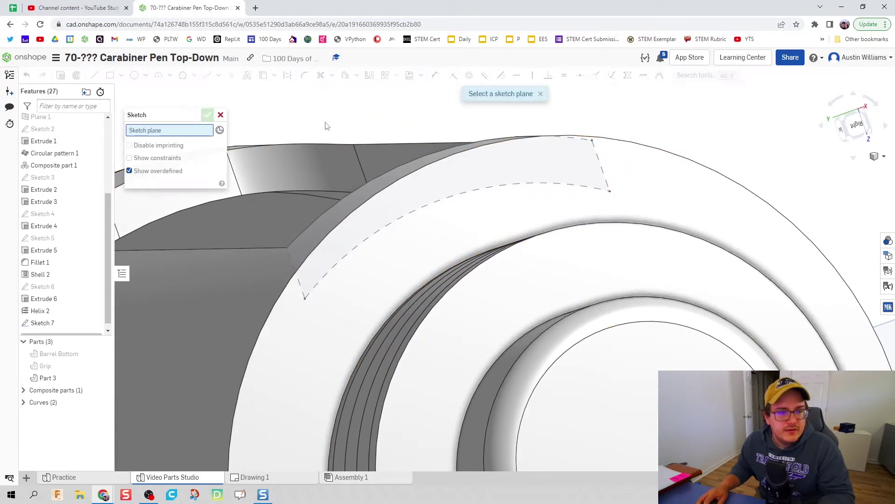
pyautogui.click(512, 209)
pyautogui.rightClick(512, 210)
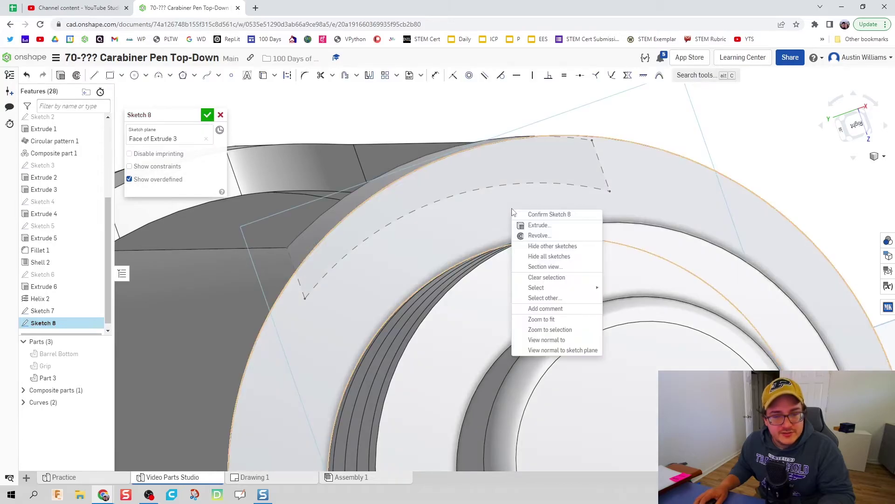
pyautogui.click(565, 343)
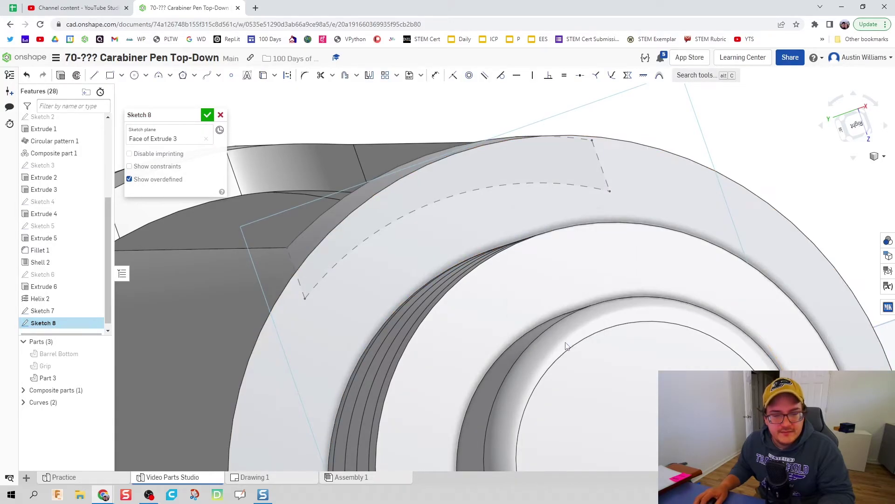
pyautogui.scroll(3, 455, 227)
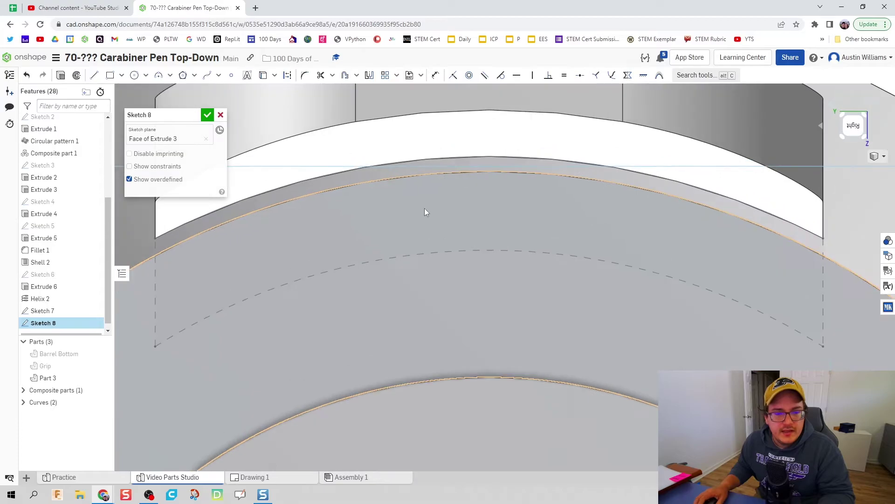
pyautogui.click(263, 77)
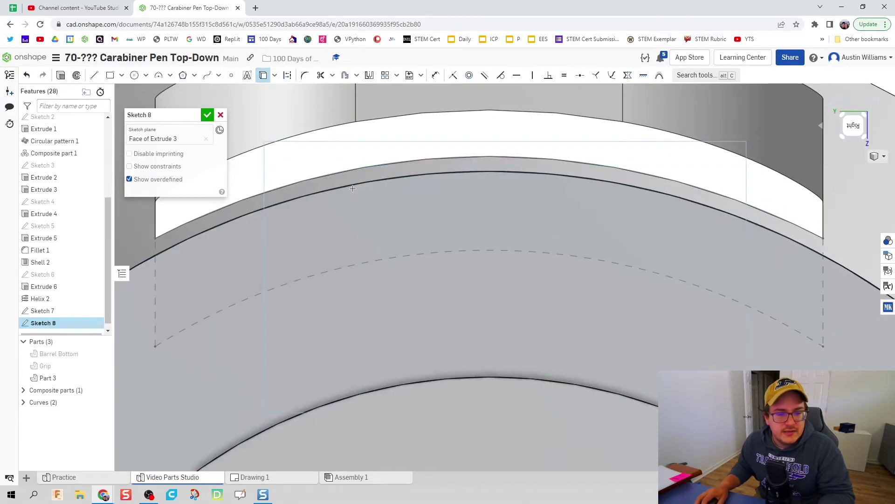
pyautogui.scroll(-3, 352, 191)
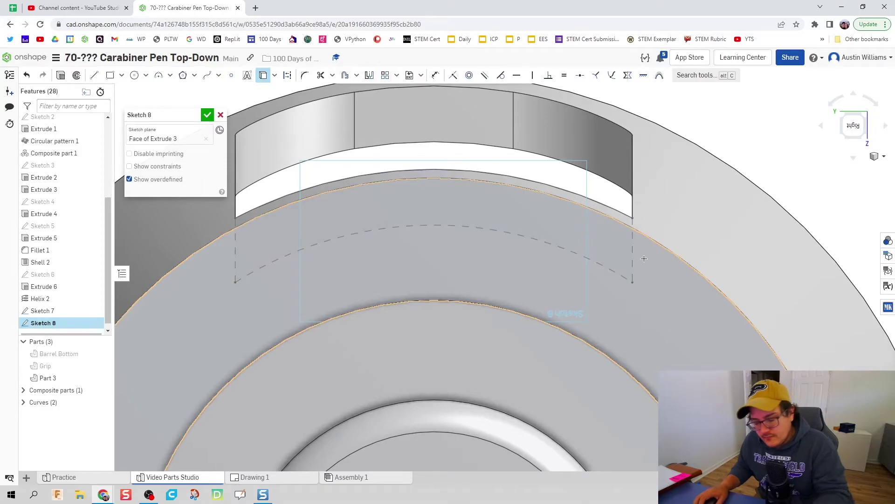
# Draw two short vertical lines rising from the outer edge.
pyautogui.press('l')
pyautogui.click(633, 228)
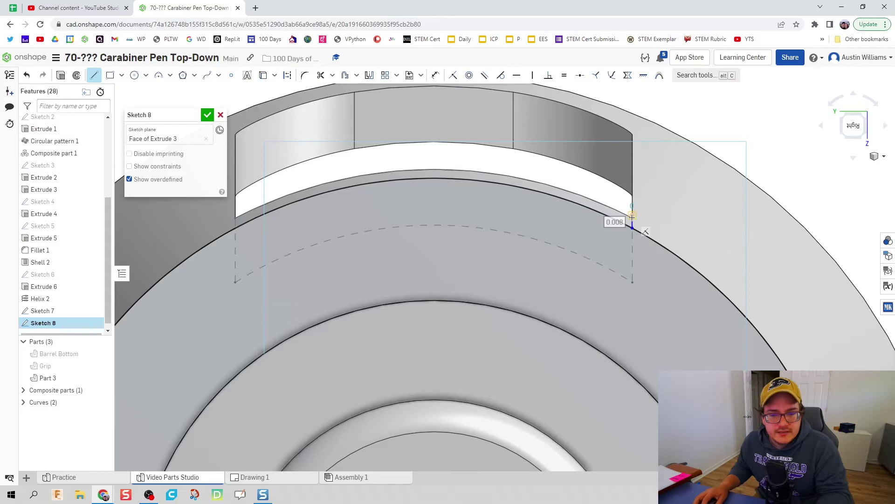
pyautogui.click(632, 215)
pyautogui.press('Escape')
pyautogui.press('l')
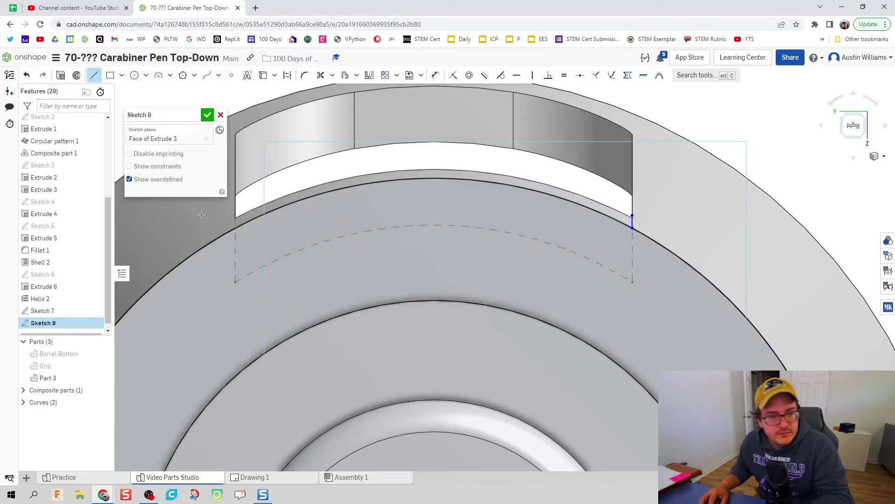
pyautogui.click(235, 229)
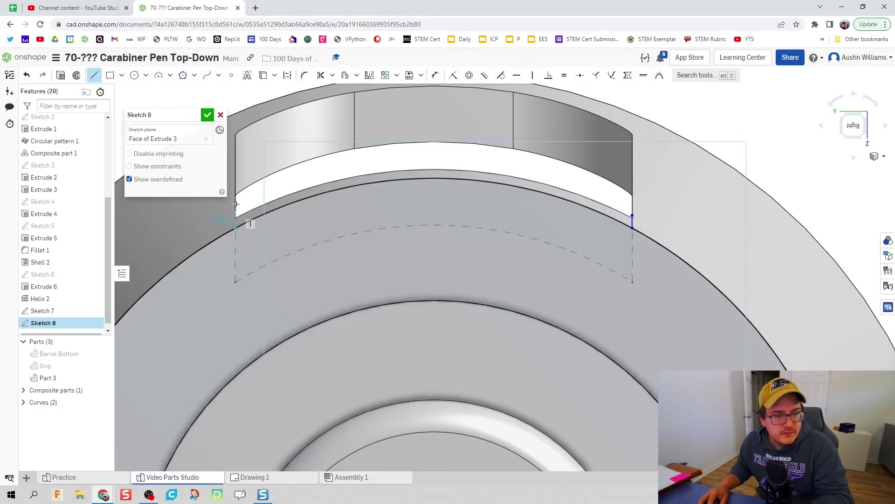
pyautogui.click(237, 201)
pyautogui.press('Escape')
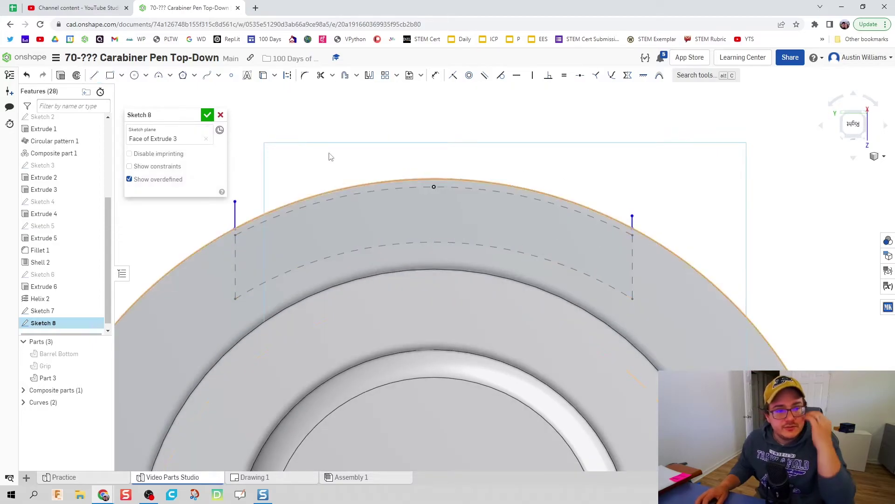
# Cap the lines with an R0.278 three-point arc, trim the extra curves, and finish Sketch 8.
pyautogui.click(157, 78)
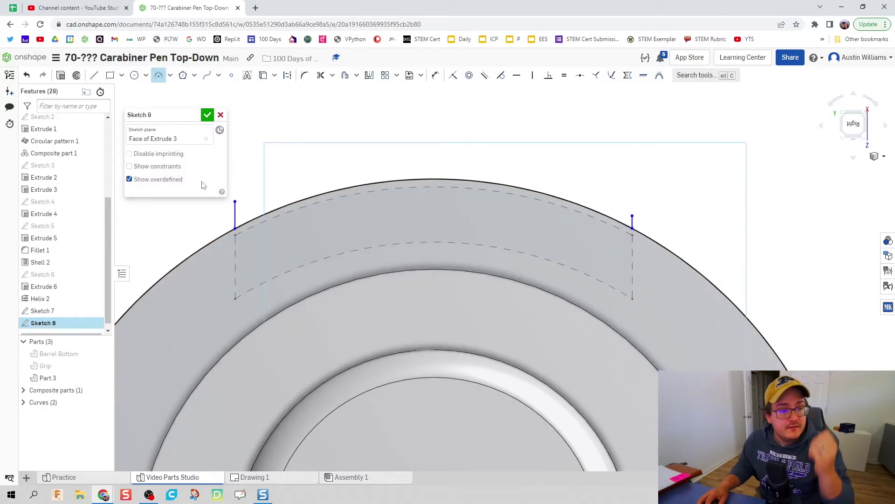
pyautogui.click(235, 201)
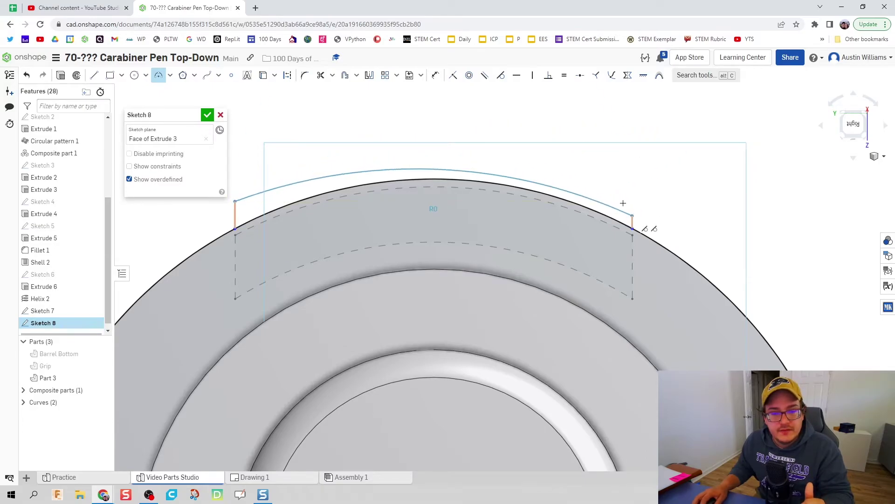
pyautogui.click(508, 171)
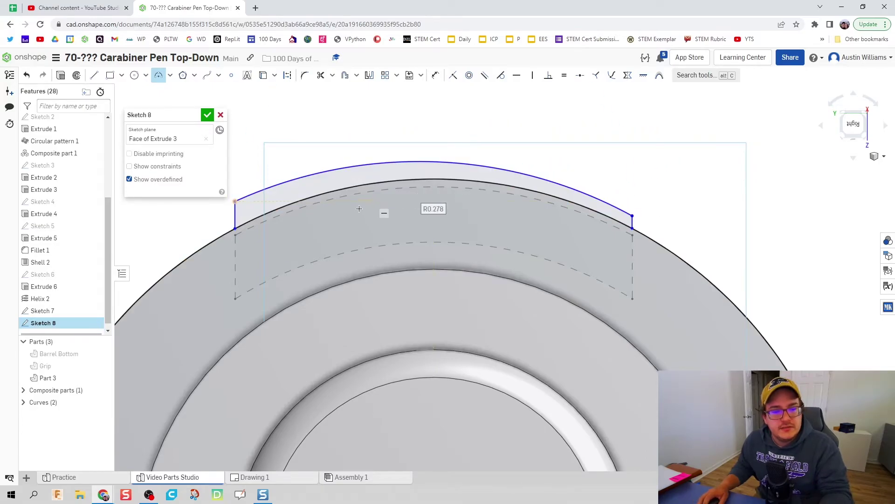
pyautogui.moveTo(359, 209); pyautogui.dragTo(380, 217, button='right')
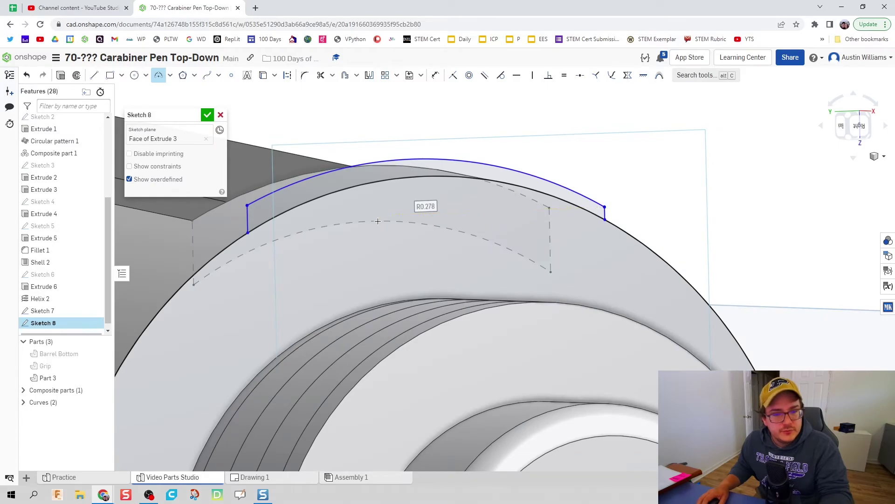
pyautogui.scroll(-3, 361, 230)
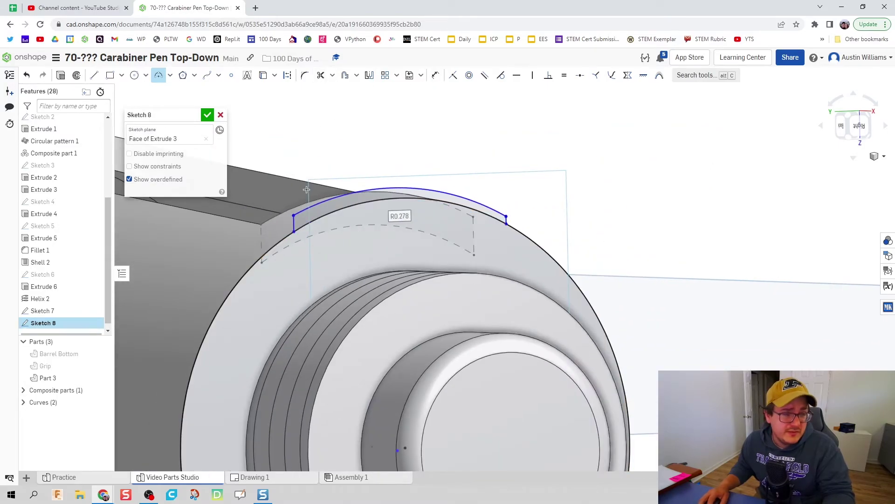
pyautogui.click(322, 78)
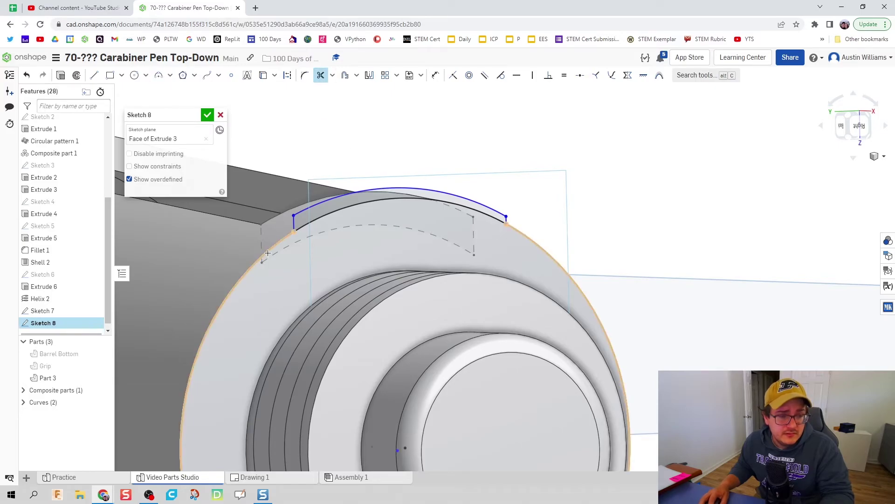
pyautogui.moveTo(341, 267)
pyautogui.mouseDown(button='right')
pyautogui.moveTo(359, 265)
pyautogui.moveTo(345, 188)
pyautogui.moveTo(367, 223)
pyautogui.mouseUp(button='right')
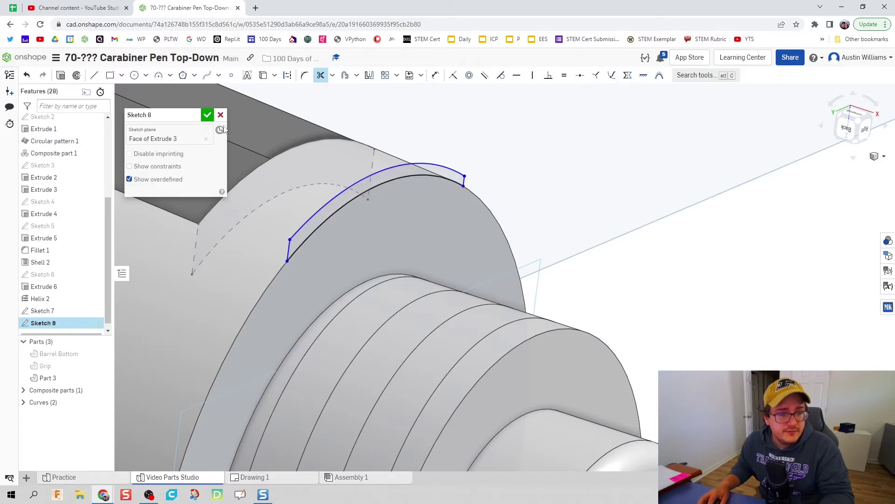
pyautogui.click(207, 114)
pyautogui.moveTo(234, 116)
pyautogui.mouseDown(button='right')
pyautogui.moveTo(388, 124)
pyautogui.moveTo(393, 132)
pyautogui.mouseUp(button='right')
# Loft between the Sketch 7 and Sketch 8 faces as a Remove cut on Part 3.
pyautogui.click(149, 76)
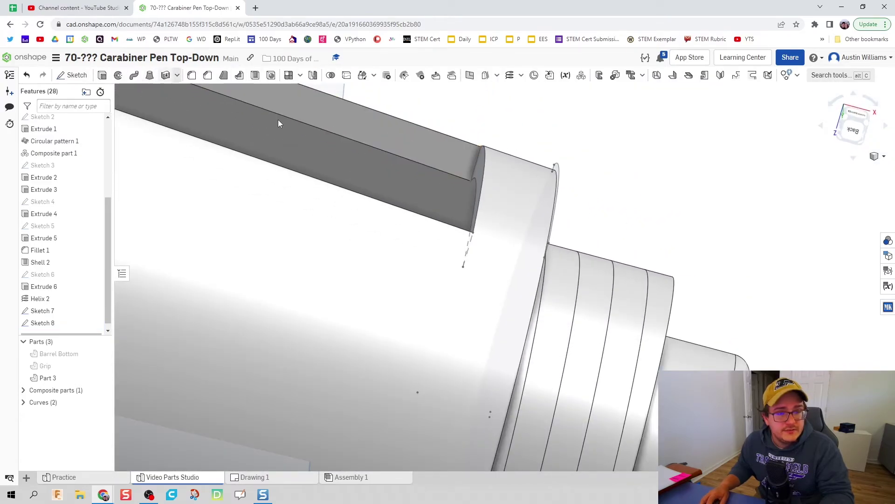
pyautogui.moveTo(278, 119); pyautogui.dragTo(348, 146, button='right')
pyautogui.click(496, 186)
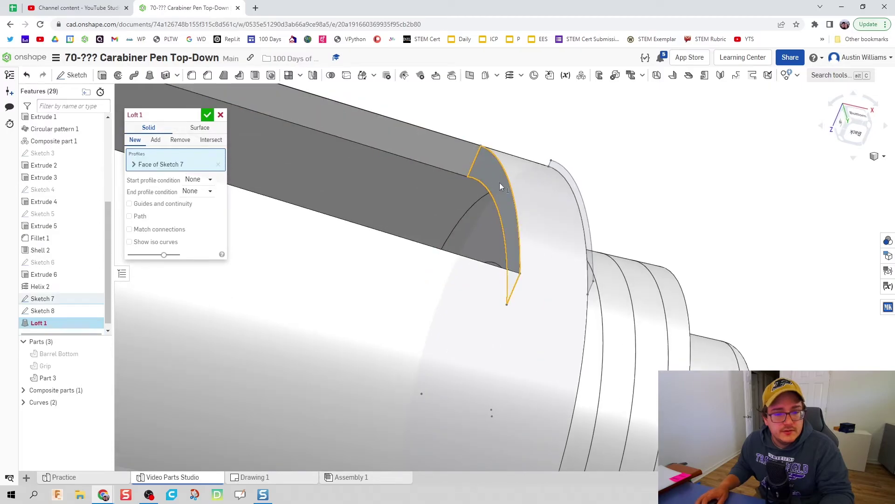
pyautogui.click(576, 187)
pyautogui.moveTo(666, 185); pyautogui.dragTo(618, 180, button='right')
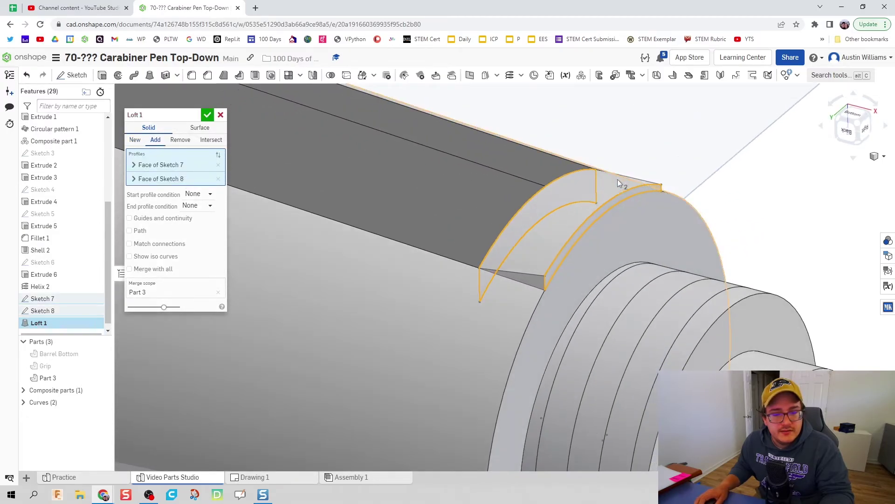
pyautogui.click(180, 140)
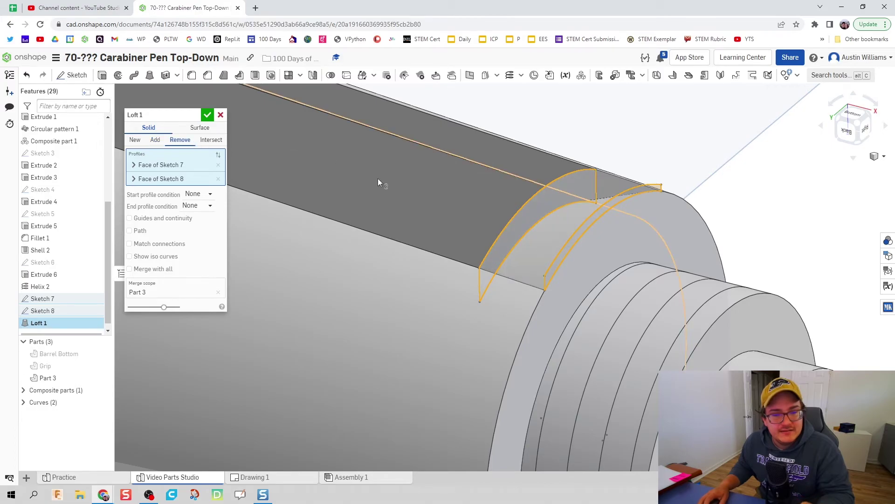
pyautogui.moveTo(378, 178); pyautogui.dragTo(355, 154, button='right')
pyautogui.click(208, 115)
pyautogui.moveTo(592, 134); pyautogui.dragTo(518, 194, button='right')
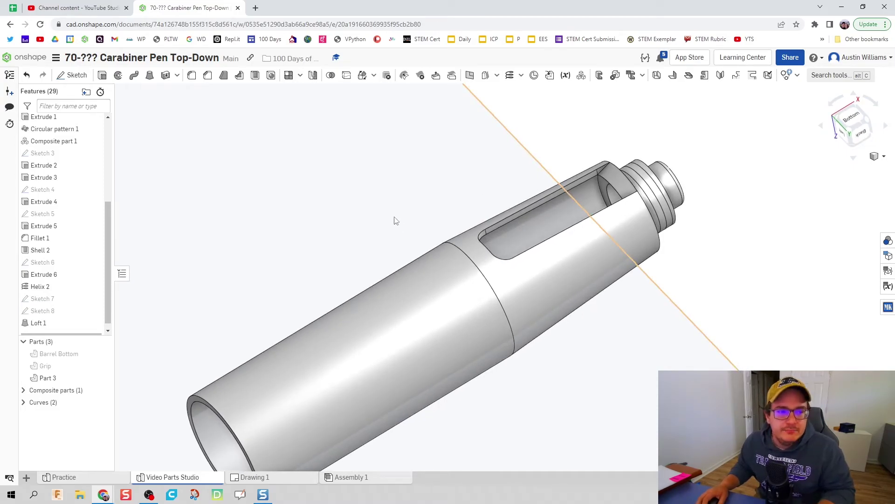
# Start a circular feature pattern and select Extrude 6 and Loft 1 to repeat.
pyautogui.click(300, 76)
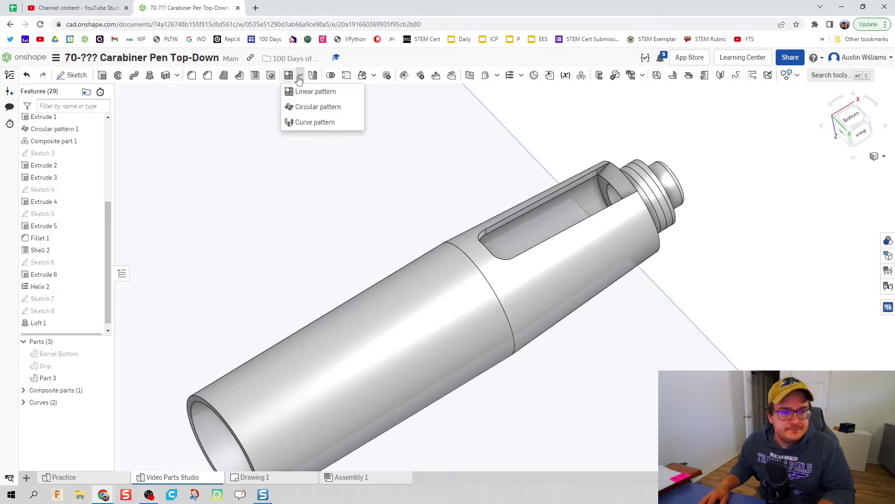
pyautogui.click(318, 107)
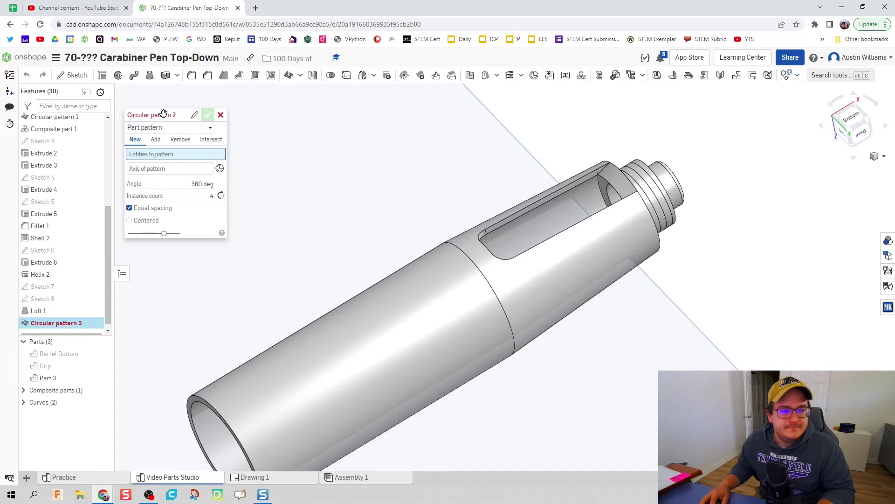
pyautogui.moveTo(164, 114); pyautogui.dragTo(254, 105)
pyautogui.click(258, 120)
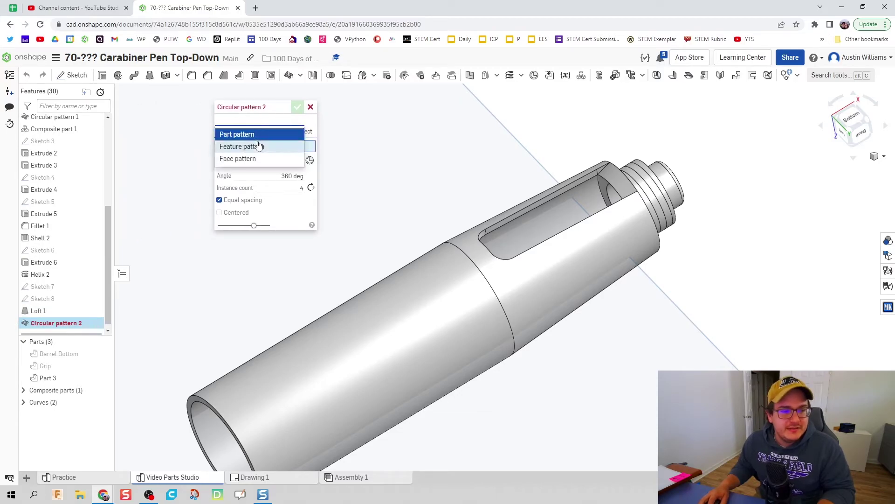
pyautogui.click(260, 147)
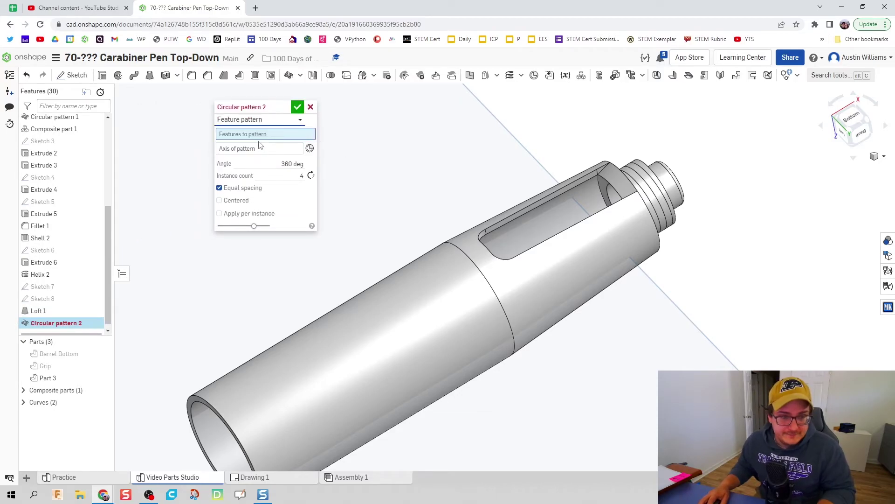
pyautogui.scroll(3, 66, 279)
pyautogui.scroll(-4, 70, 304)
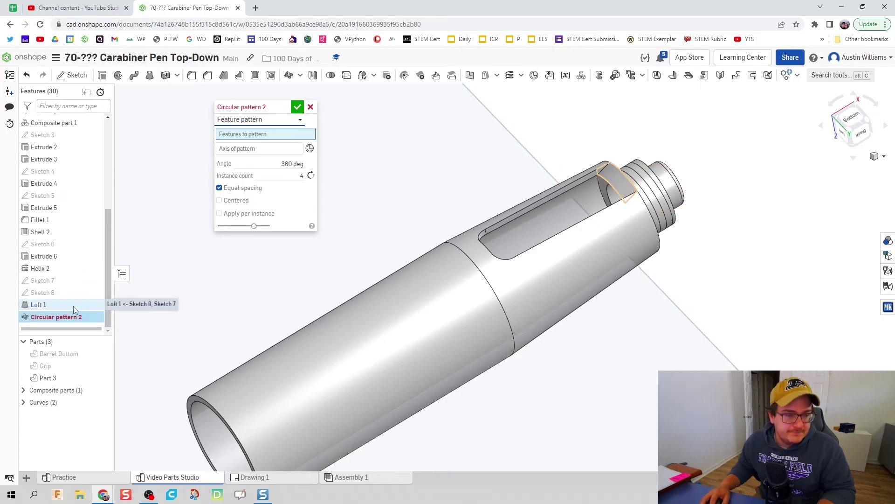
pyautogui.click(68, 261)
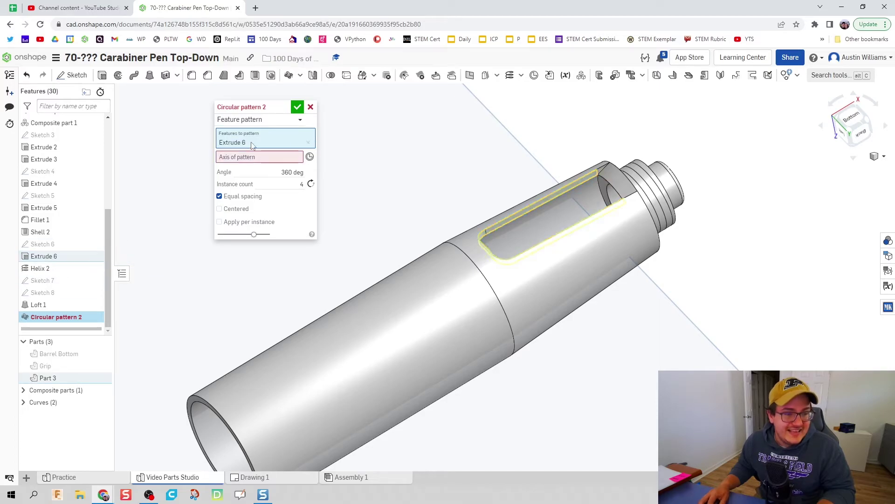
pyautogui.click(78, 304)
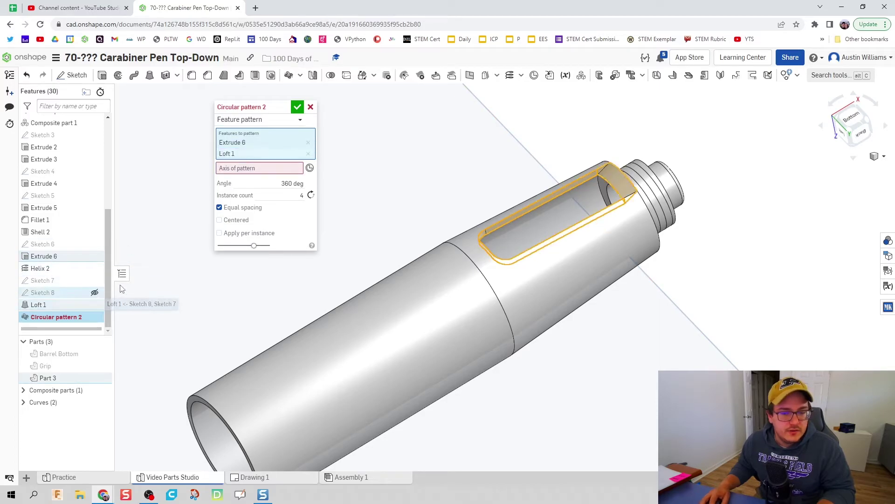
# Use the Sketch 1 edge as the axis for 4 instances over 360° and confirm.
pyautogui.press('Down')
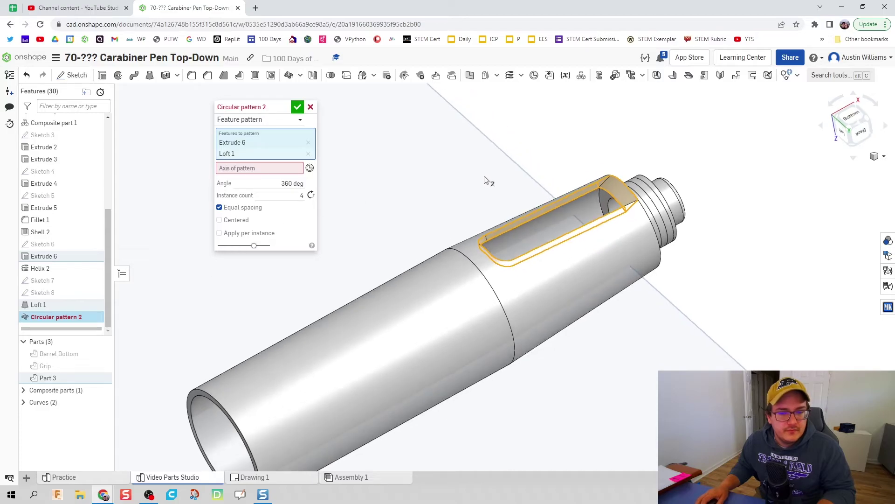
pyautogui.click(290, 169)
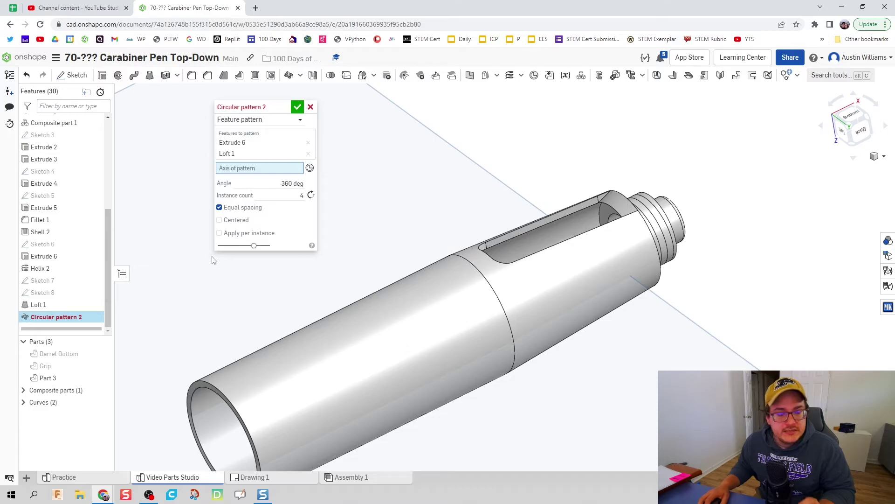
pyautogui.scroll(2, 80, 181)
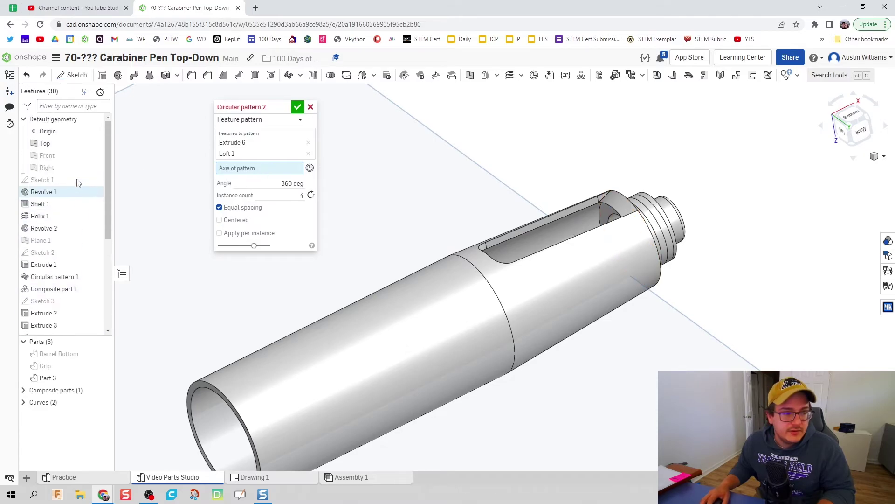
pyautogui.click(96, 179)
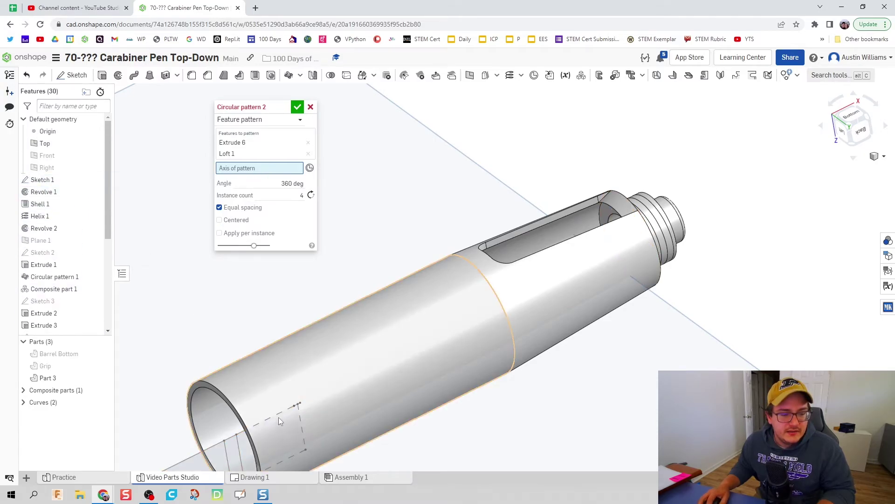
pyautogui.scroll(-5, 278, 417)
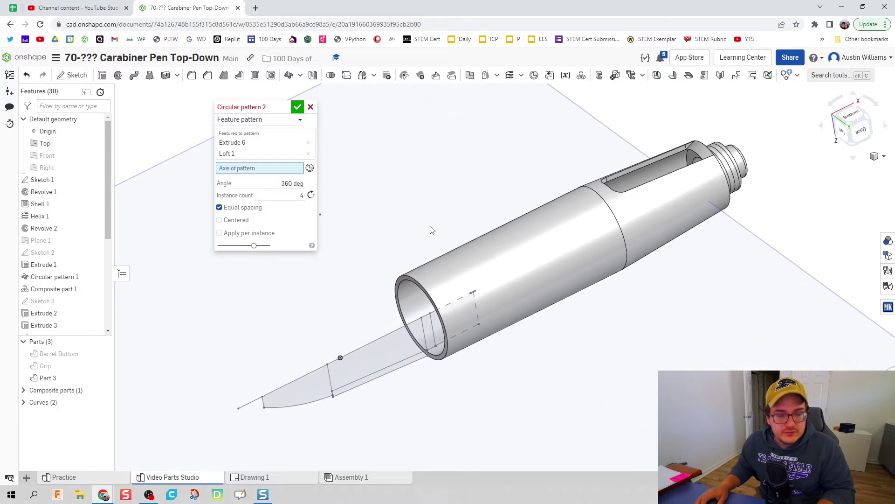
pyautogui.moveTo(431, 230); pyautogui.dragTo(520, 208, button='middle')
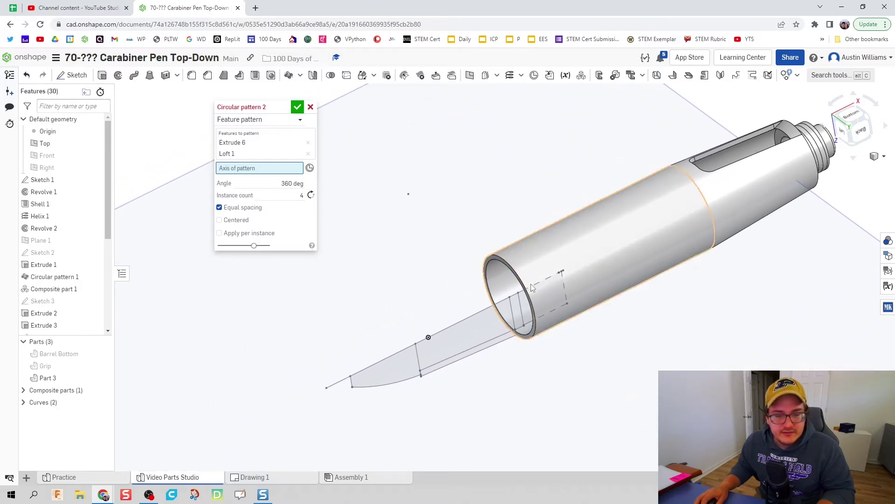
pyautogui.click(509, 298)
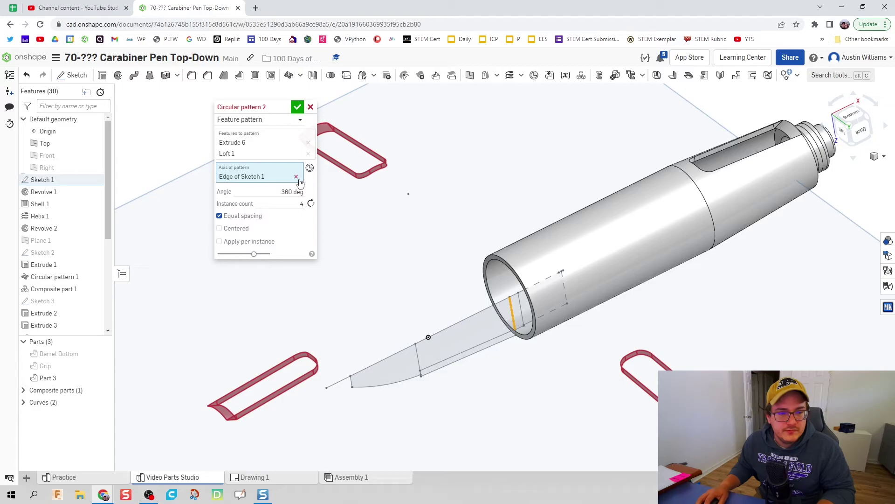
pyautogui.click(297, 177)
pyautogui.click(493, 308)
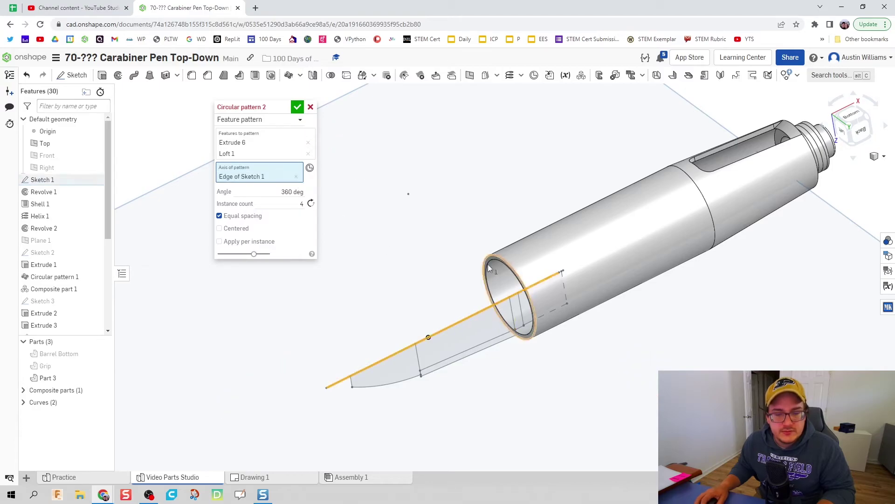
pyautogui.moveTo(646, 150); pyautogui.dragTo(567, 238, button='middle')
pyautogui.scroll(5, 602, 209)
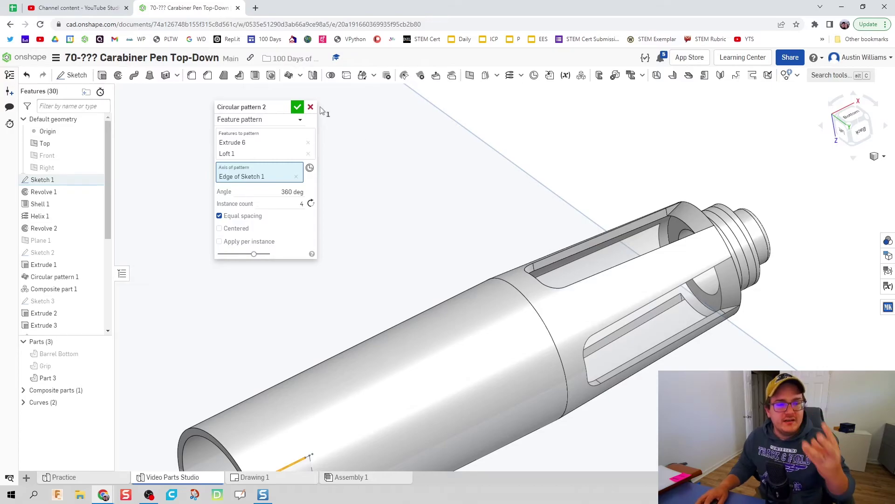
pyautogui.click(298, 107)
# Inspect the slots, then hide Sketch 1 and the Top plane.
pyautogui.scroll(-3, 724, 274)
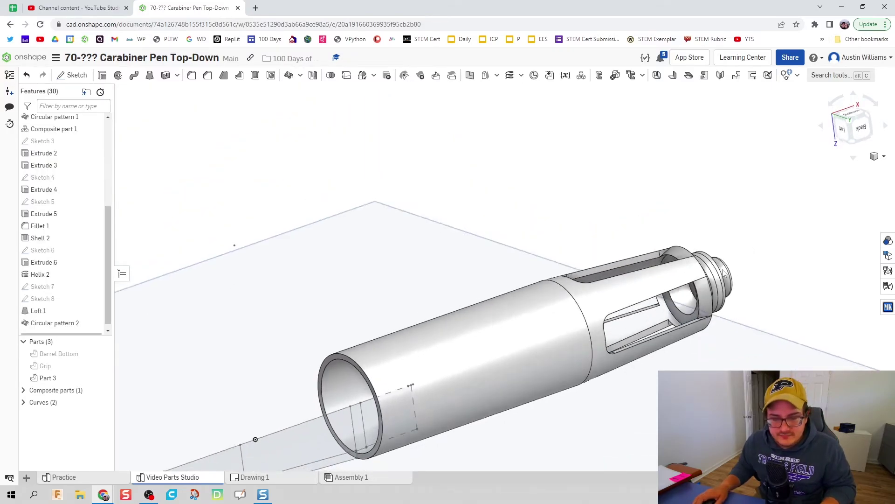
pyautogui.moveTo(724, 274); pyautogui.dragTo(698, 311, button='right')
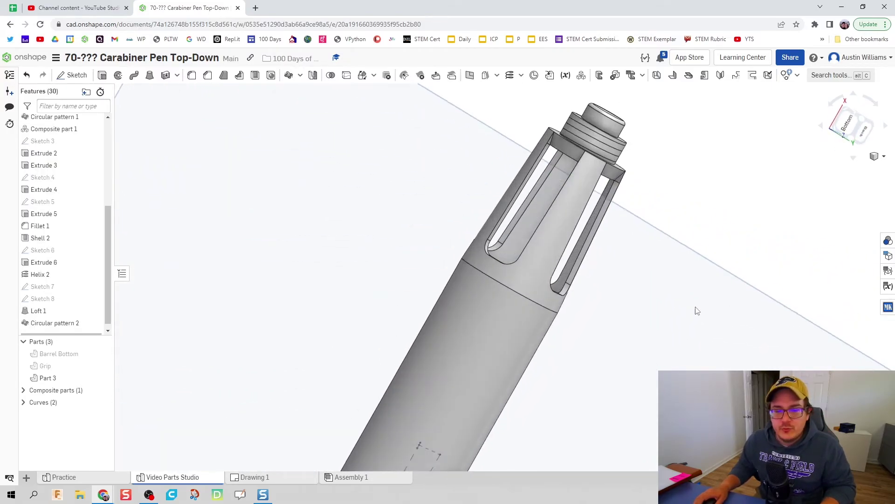
pyautogui.rightClick(697, 311)
pyautogui.click(602, 333)
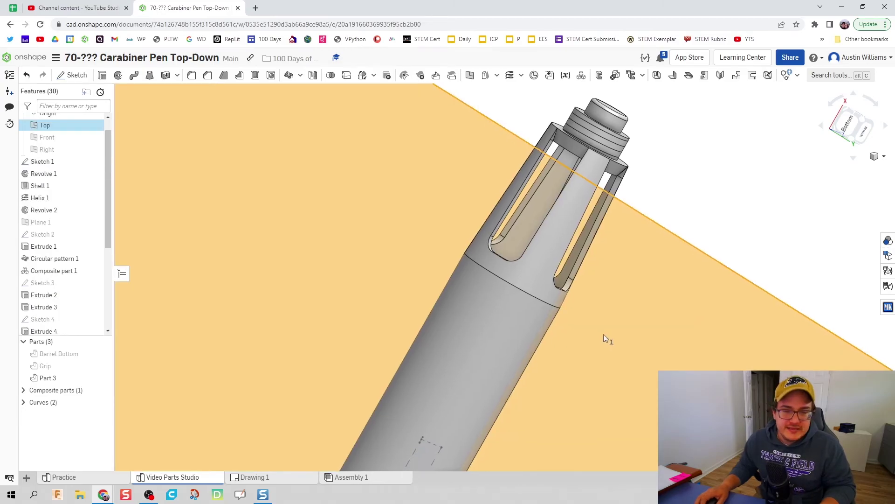
pyautogui.moveTo(603, 334); pyautogui.dragTo(602, 252, button='right')
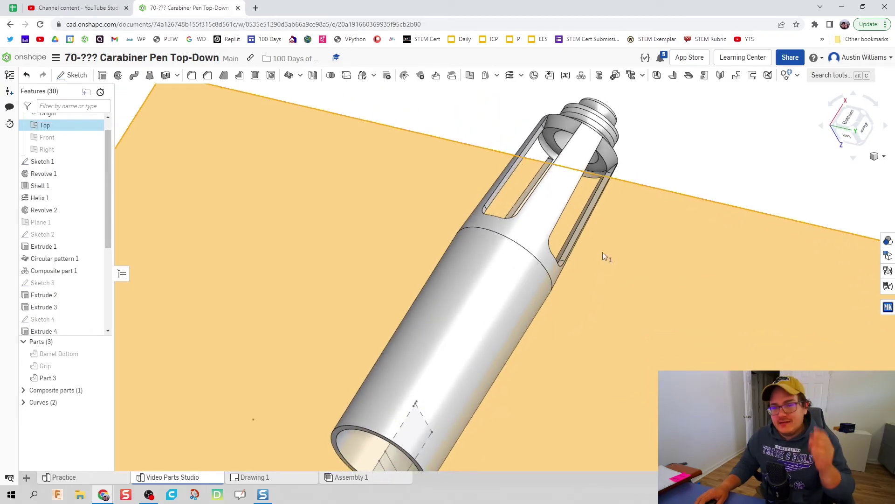
pyautogui.scroll(-5, 597, 275)
pyautogui.click(608, 388)
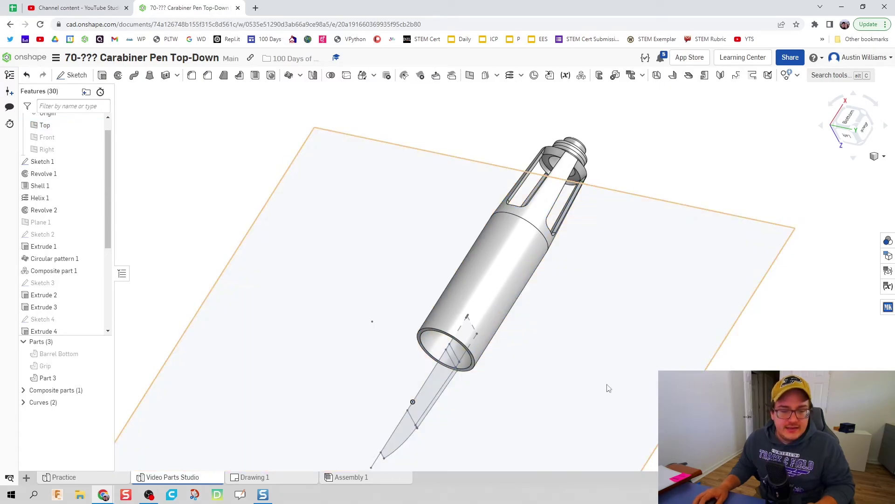
pyautogui.moveTo(608, 388)
pyautogui.mouseDown(button='right')
pyautogui.moveTo(449, 360)
pyautogui.moveTo(326, 322)
pyautogui.mouseUp(button='right')
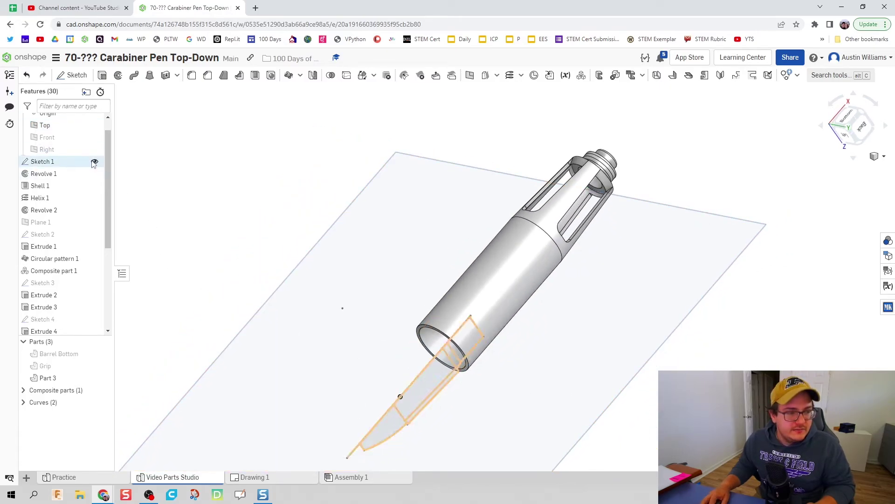
pyautogui.click(94, 161)
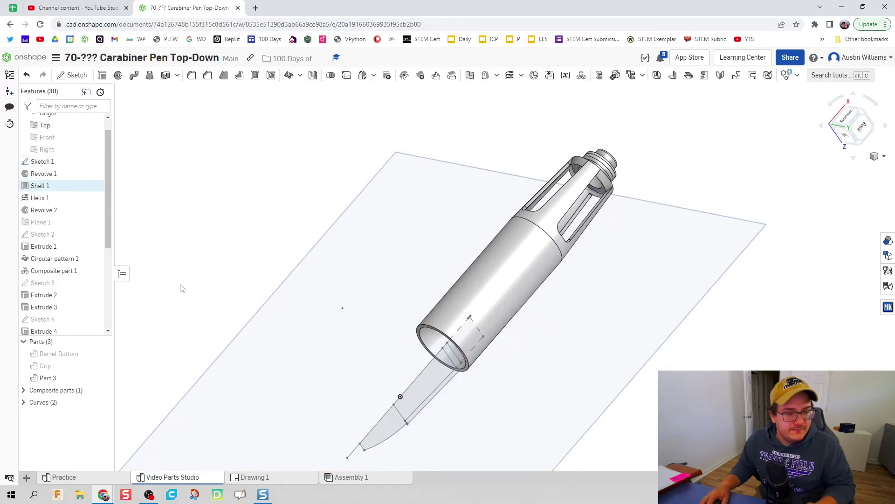
pyautogui.click(103, 125)
# Show the hidden grip and barrel bottom alongside the slotted top.
pyautogui.click(104, 392)
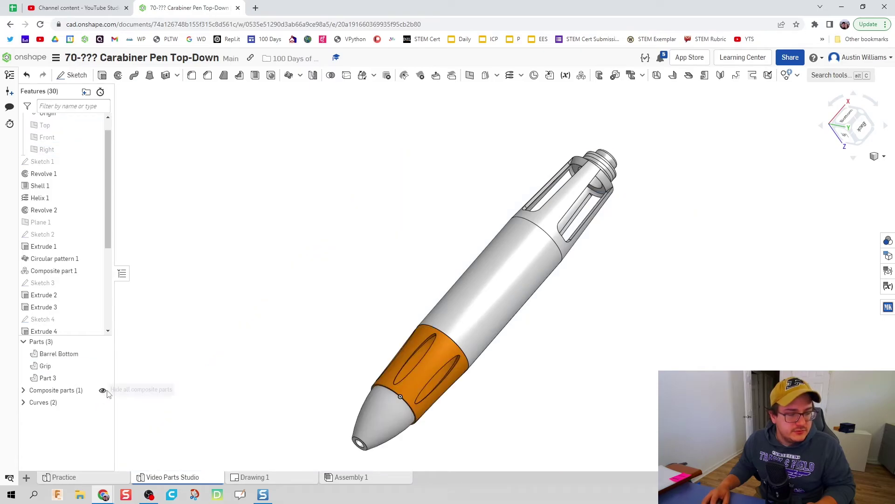
pyautogui.moveTo(250, 379); pyautogui.dragTo(405, 309, button='right')
pyautogui.scroll(-5, 404, 308)
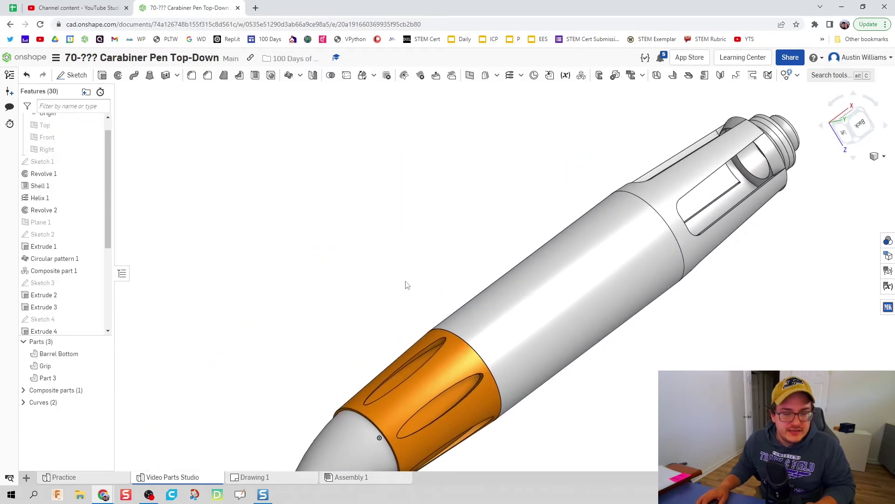
# Rename Part 3 to 'Barrel Top'.
pyautogui.rightClick(42, 382)
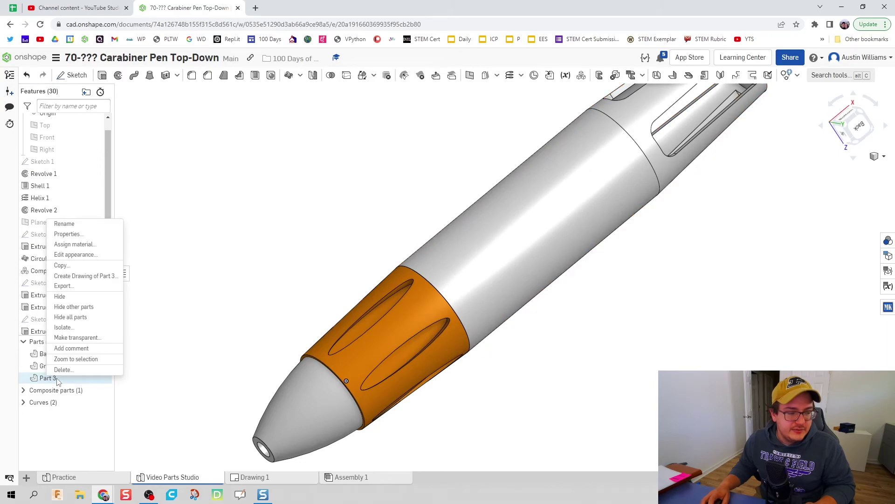
pyautogui.click(58, 224)
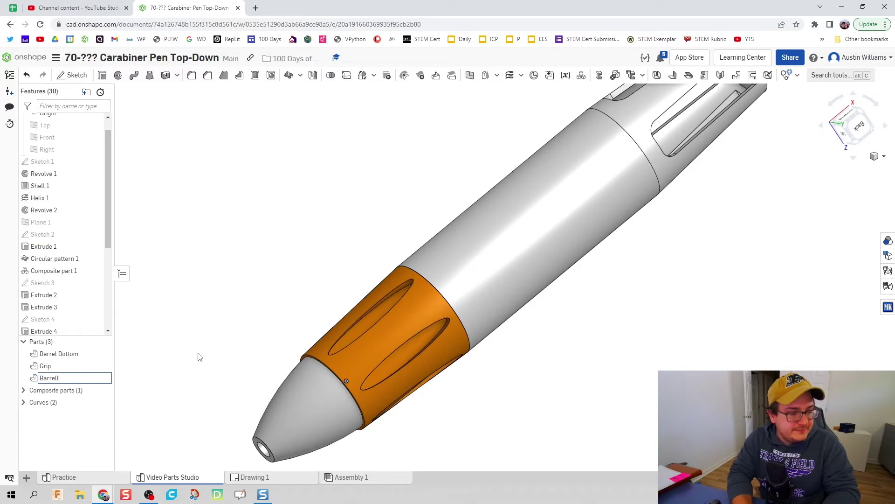
pyautogui.write('Barrel Top')
pyautogui.press('Return')
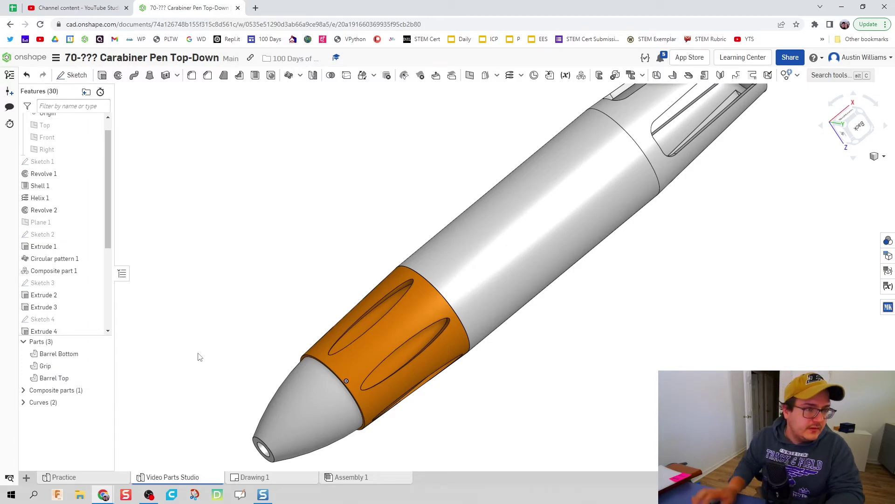
pyautogui.scroll(-3, 266, 312)
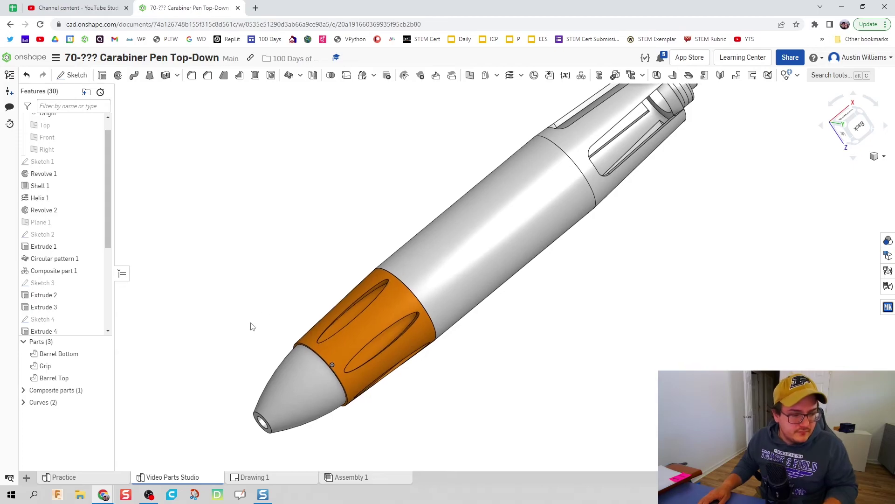
pyautogui.click(97, 483)
pyautogui.click(161, 479)
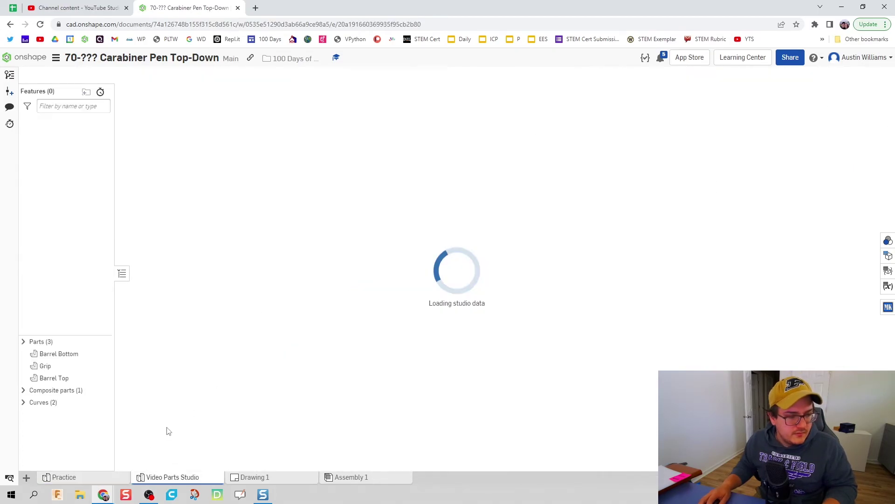
# Rename Barrel Bottom to 'Barrell Bottom' by adding an extra 'l'.
pyautogui.rightClick(58, 356)
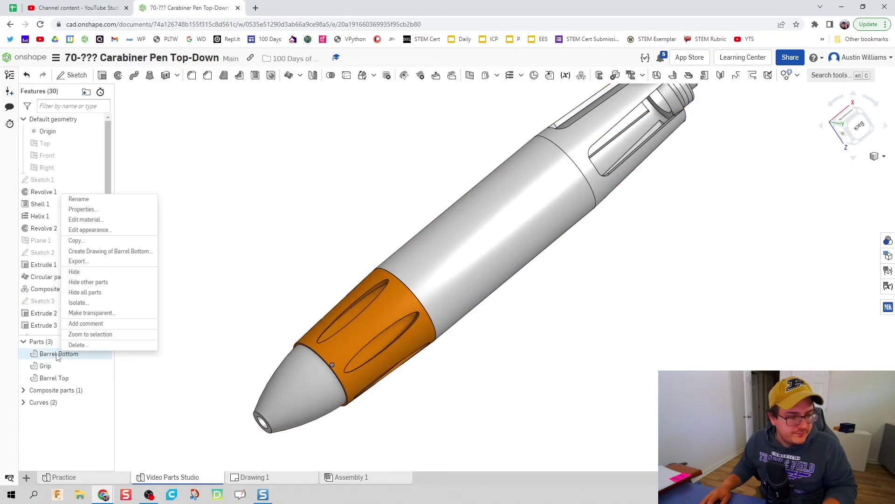
pyautogui.click(96, 199)
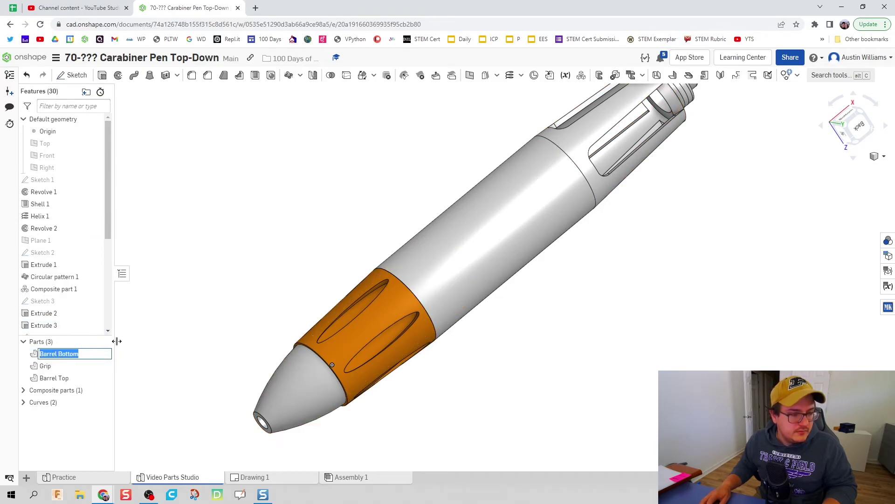
pyautogui.click(145, 360)
pyautogui.rightClick(63, 354)
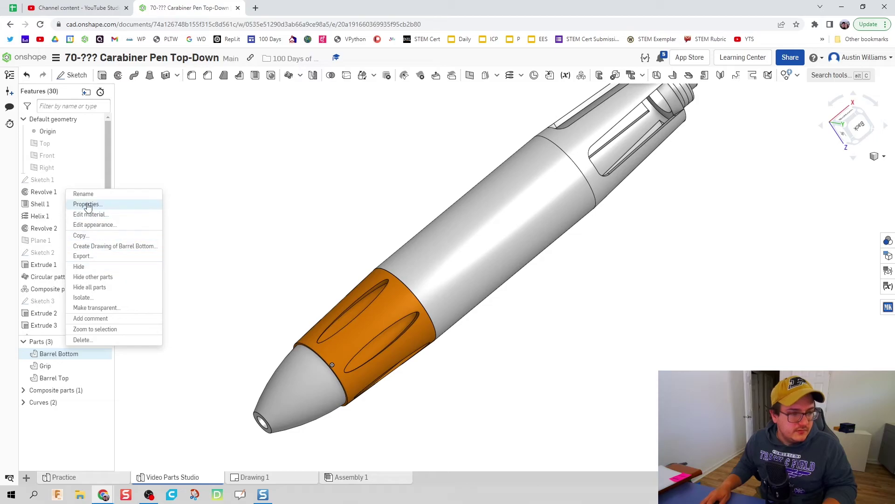
pyautogui.click(84, 194)
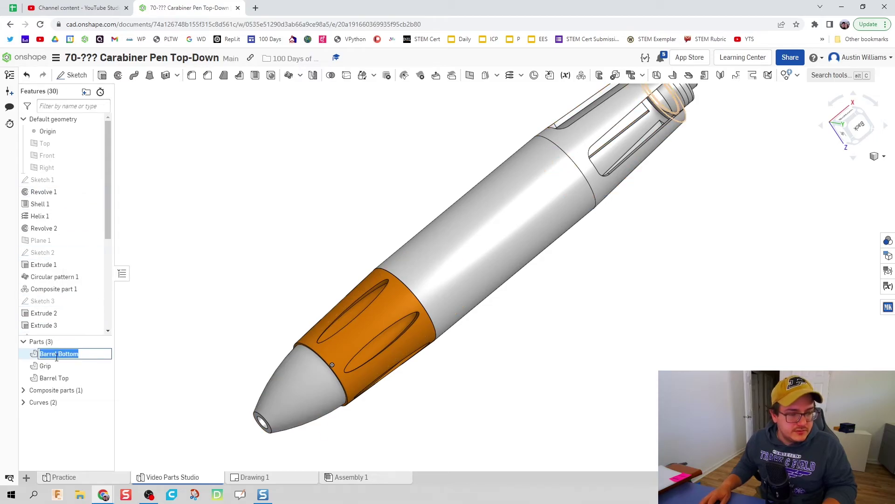
pyautogui.press('Escape')
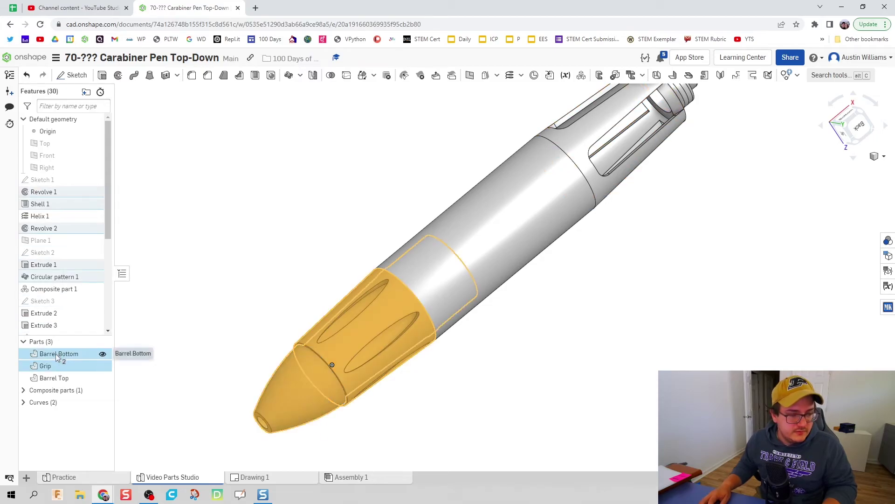
pyautogui.rightClick(55, 354)
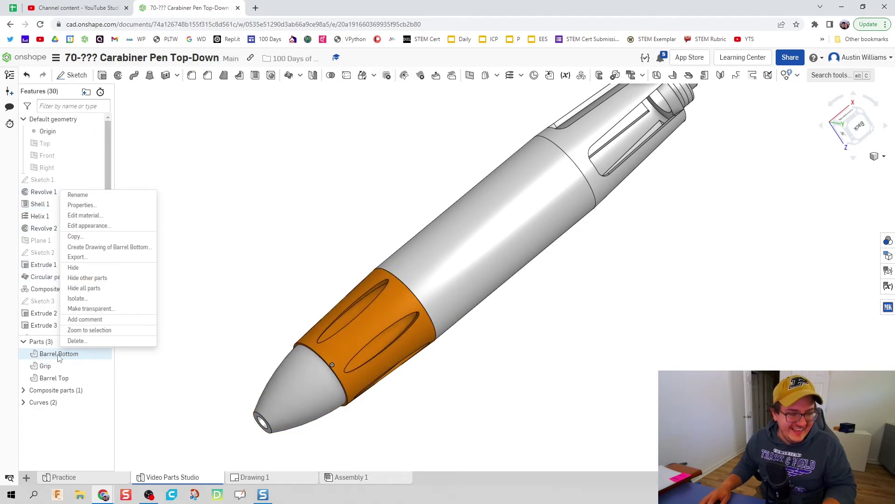
pyautogui.click(84, 193)
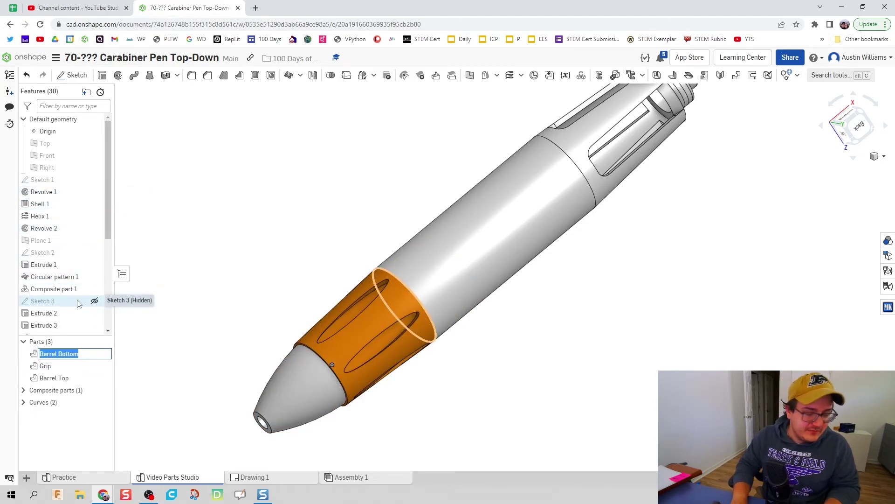
pyautogui.press('Home')
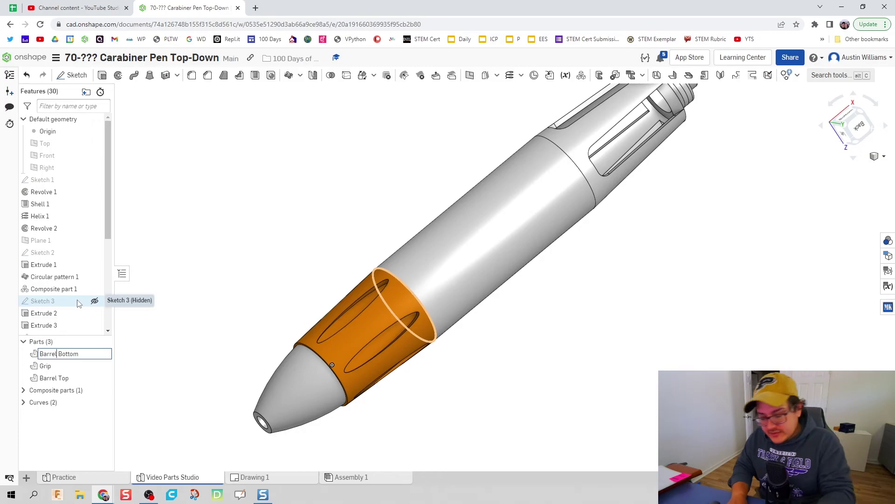
pyautogui.write('l')
pyautogui.press('Return')
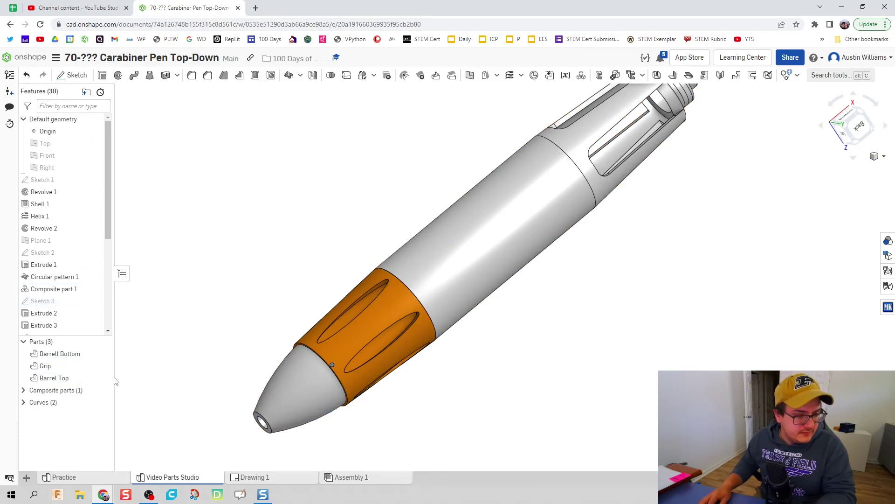
# Rename Barrel Top to 'Barrell Top'.
pyautogui.rightClick(66, 378)
pyautogui.click(87, 222)
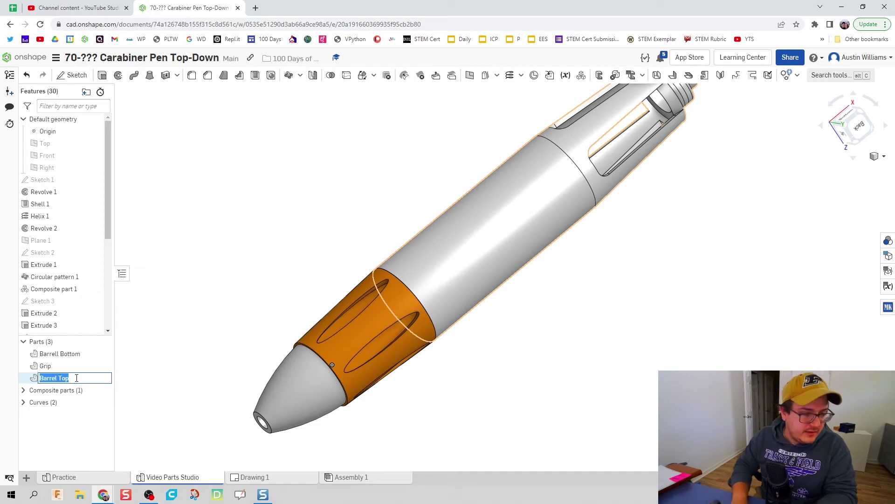
pyautogui.press('Left')
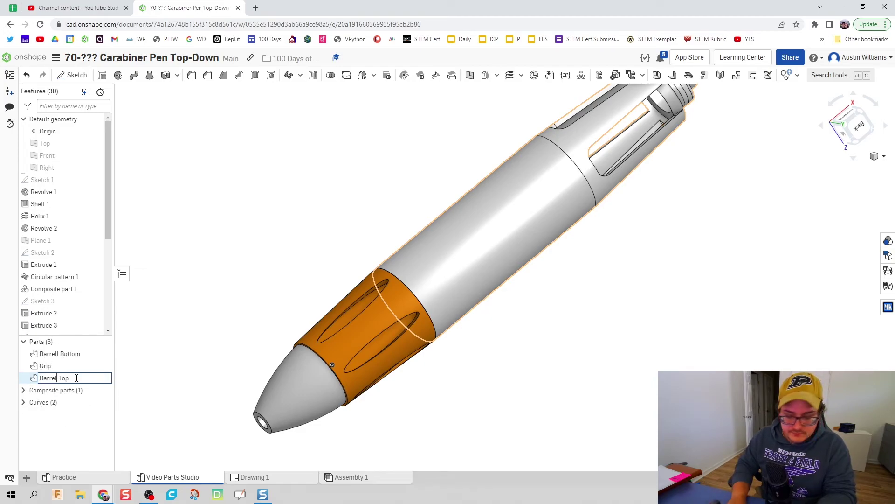
pyautogui.click(293, 292)
pyautogui.scroll(-3, 273, 282)
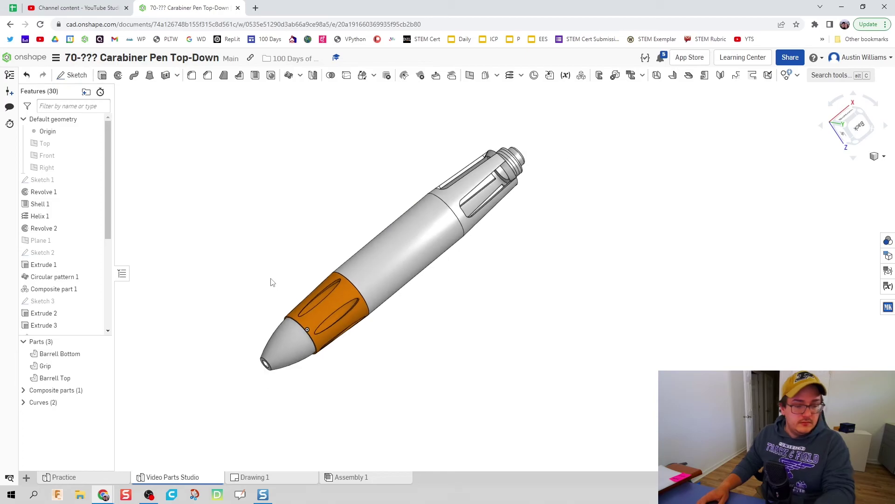
# Expand the composite parts and cancel deleting the Bottom Subassembly.
pyautogui.scroll(2, 270, 277)
pyautogui.moveTo(268, 276); pyautogui.dragTo(274, 300, button='middle')
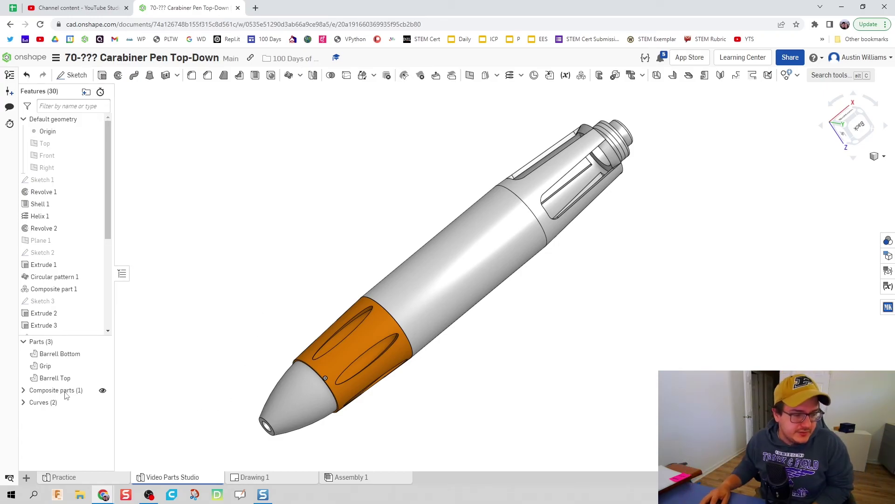
pyautogui.click(24, 391)
pyautogui.rightClick(67, 405)
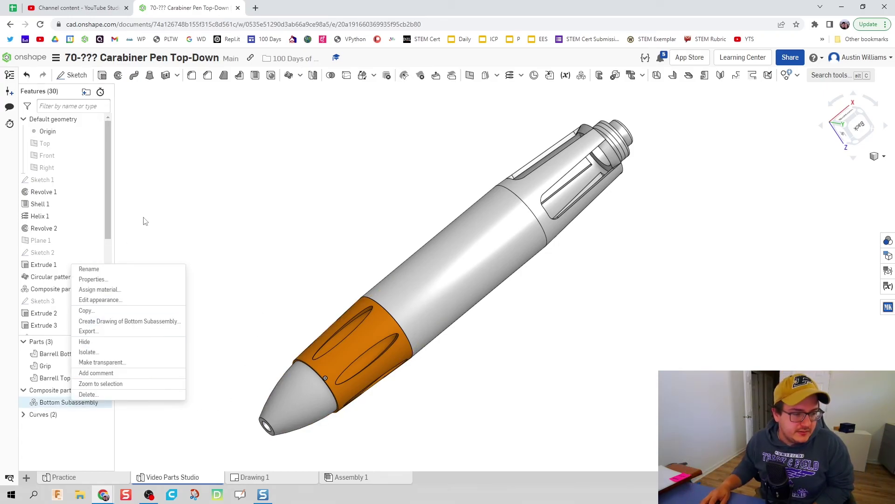
pyautogui.click(46, 405)
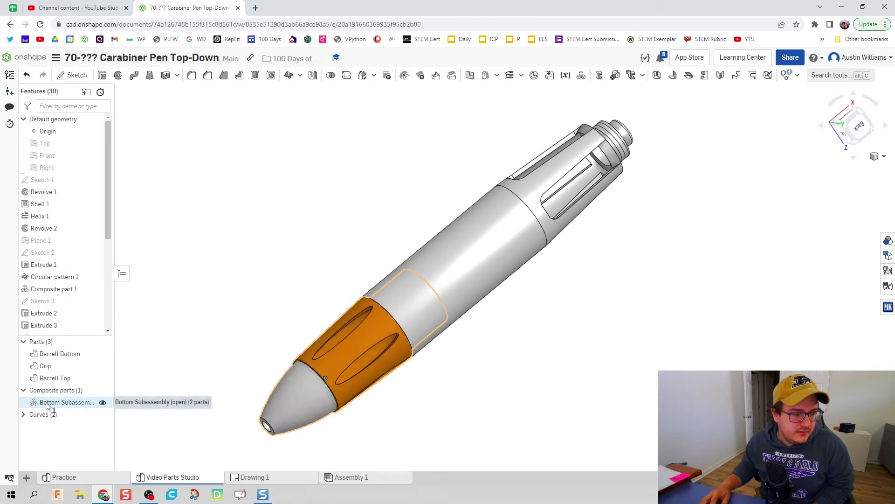
pyautogui.rightClick(47, 406)
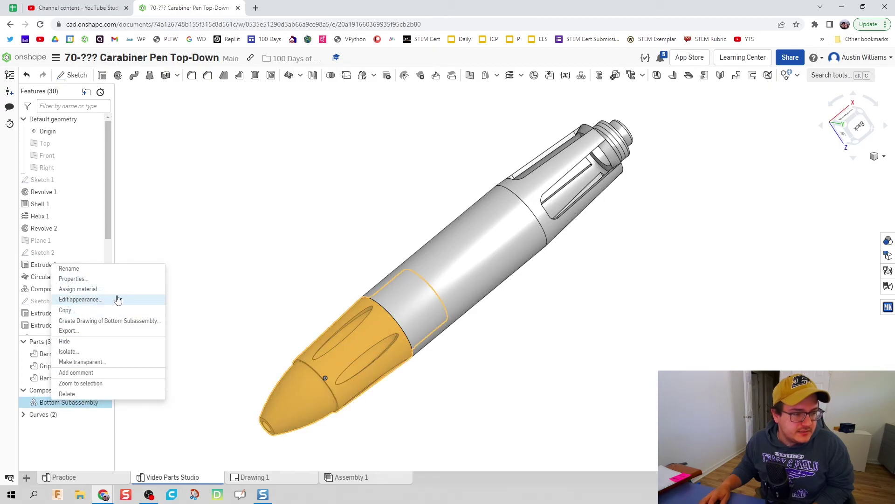
pyautogui.click(74, 405)
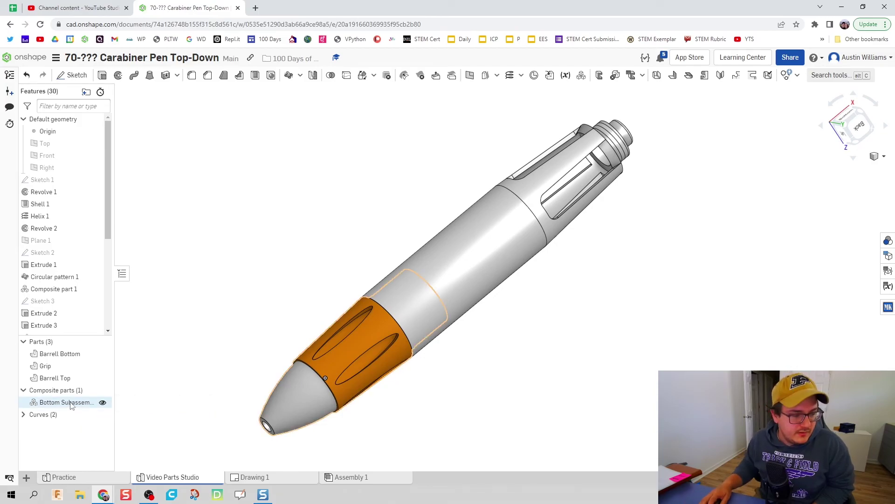
pyautogui.rightClick(72, 405)
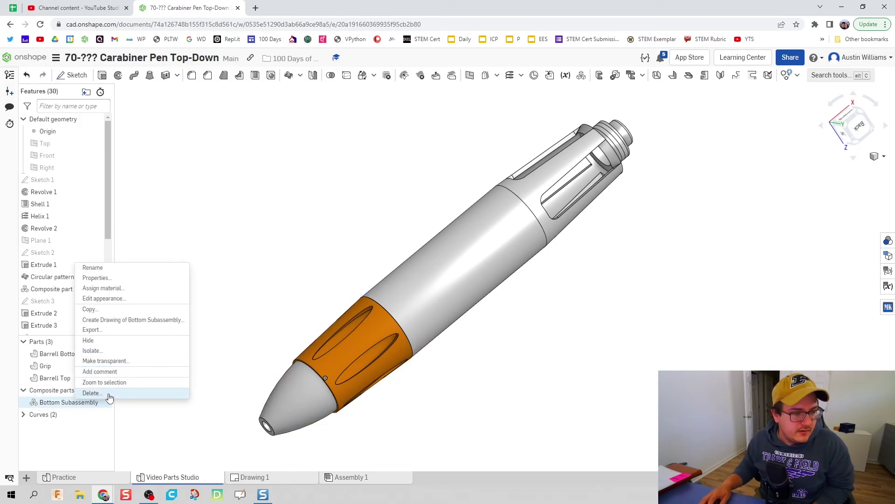
pyautogui.click(91, 394)
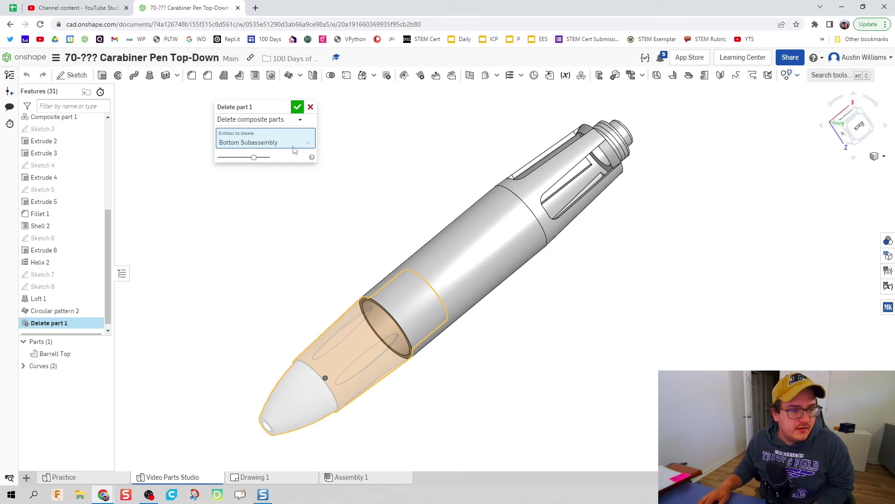
pyautogui.click(311, 107)
# Move Composite part 1 below Circular pattern 2 and add Barrel Top to it.
pyautogui.scroll(2, 65, 243)
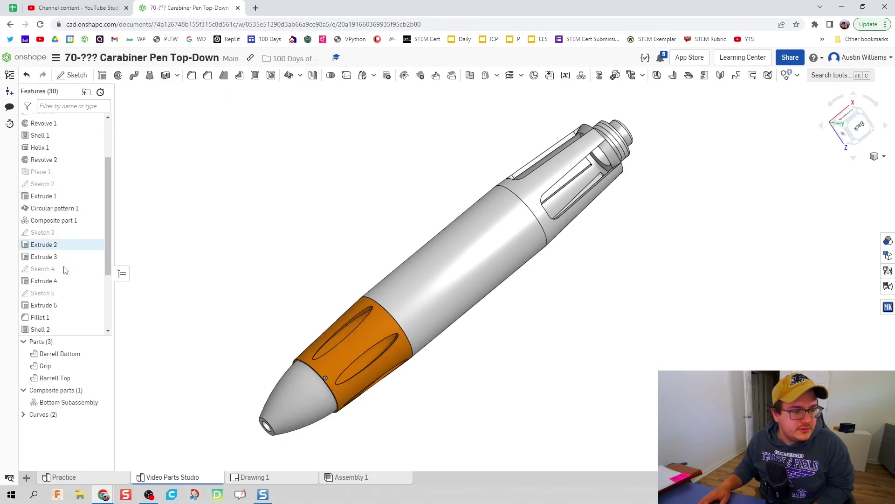
pyautogui.moveTo(70, 195); pyautogui.dragTo(70, 325)
pyautogui.doubleClick(55, 320)
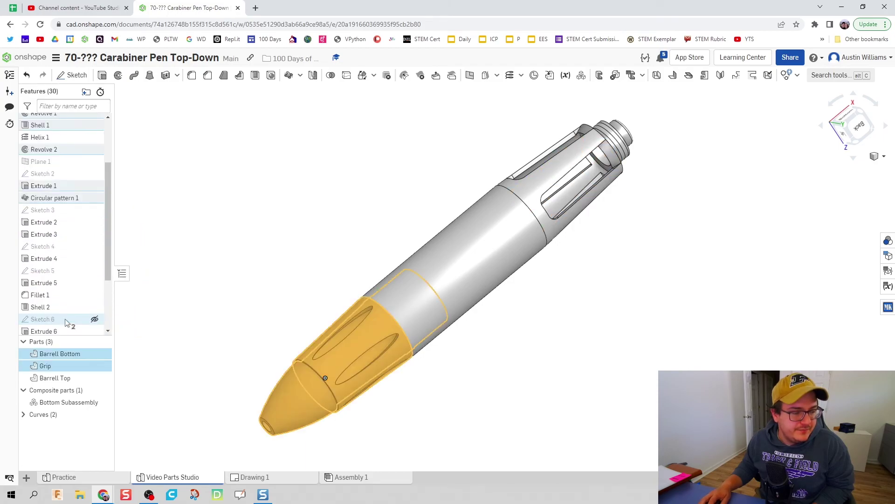
pyautogui.click(477, 235)
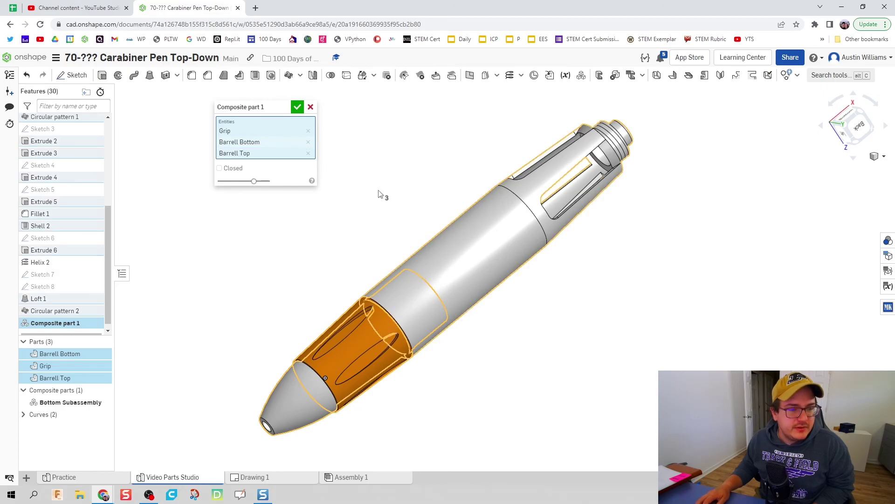
pyautogui.click(298, 108)
# Begin renaming the Bottom Subassembly composite to 'Pen Body', replacing the old name.
pyautogui.rightClick(86, 403)
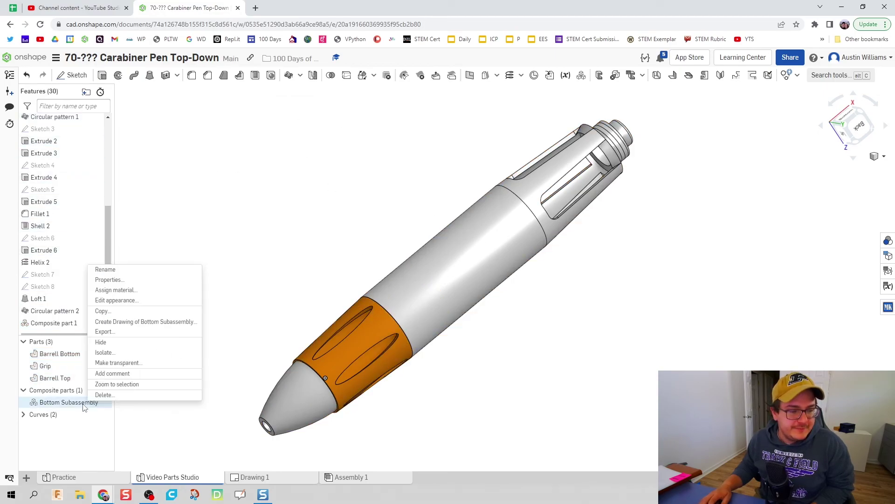
pyautogui.click(147, 271)
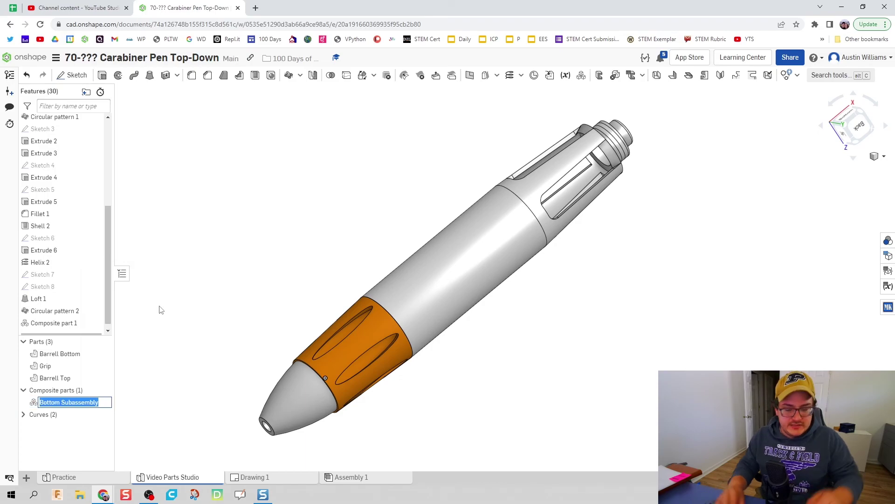
pyautogui.press('BackSpace')
pyautogui.write('Pen B')
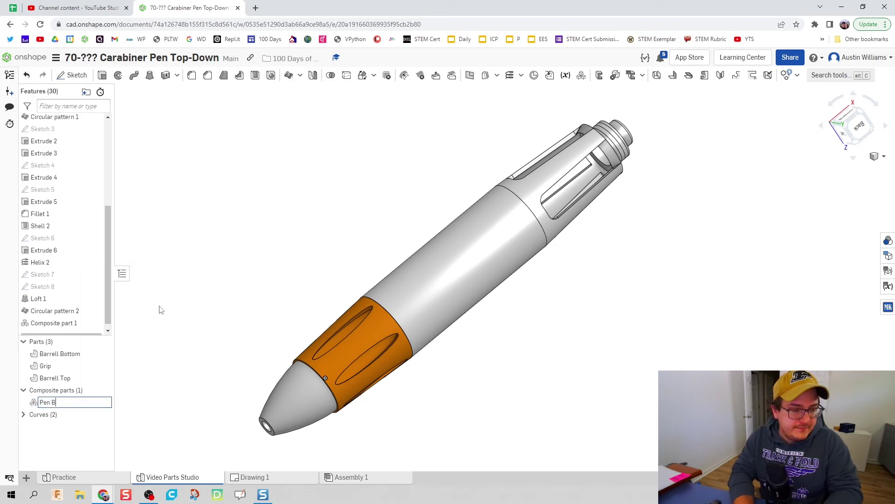